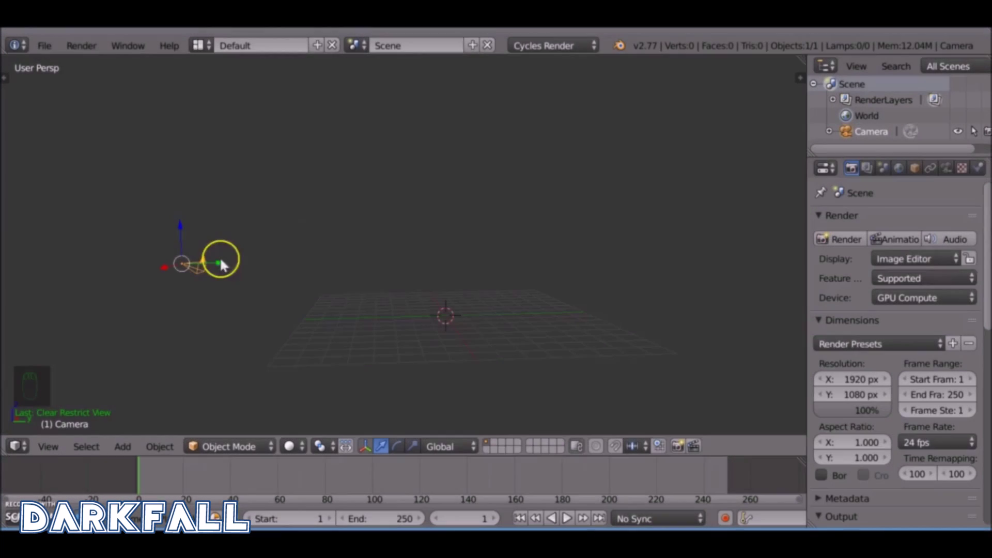
Switch the 3D viewport to the Movie Clip Editor and open the face-marker clip from the Fam folder inside Raw Footage on the desktop
{"action": "left_click", "coordinate": [17, 444]}
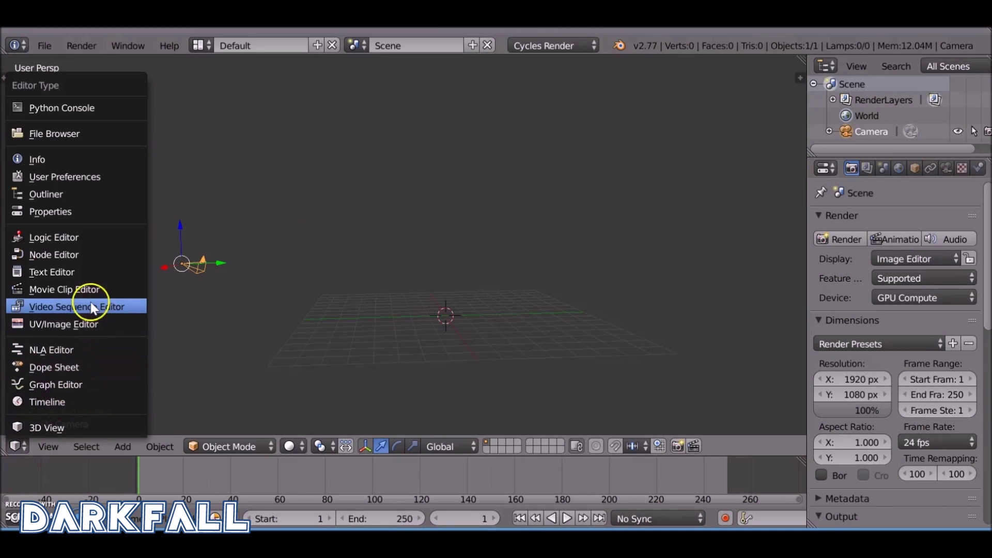
{"action": "left_click", "coordinate": [95, 288]}
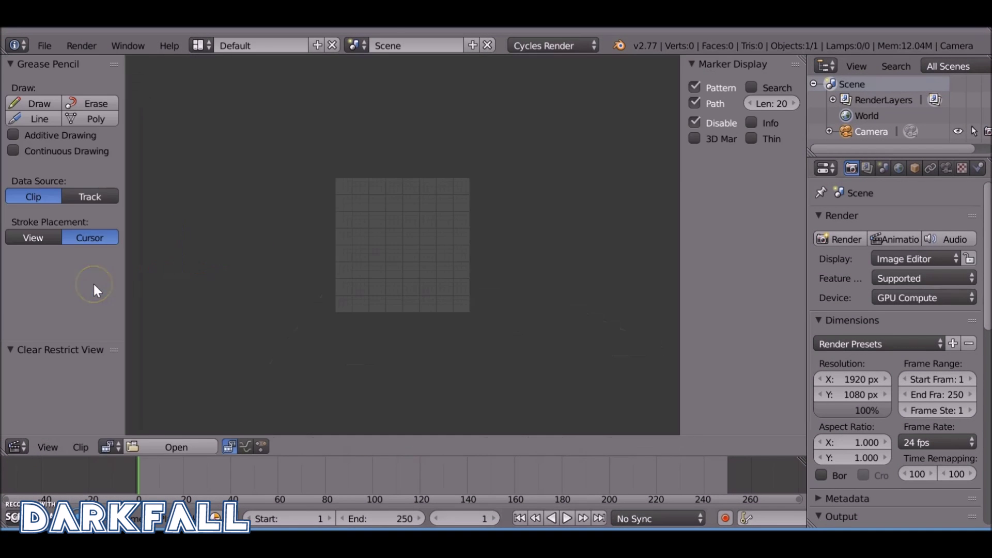
{"action": "left_click", "coordinate": [159, 448]}
{"action": "left_click", "coordinate": [45, 219]}
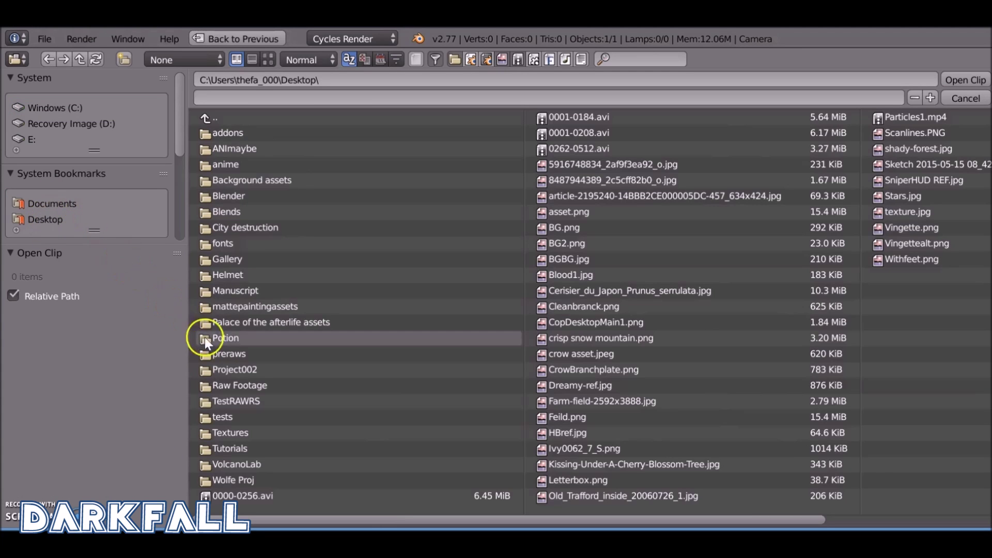
{"action": "left_click", "coordinate": [247, 385]}
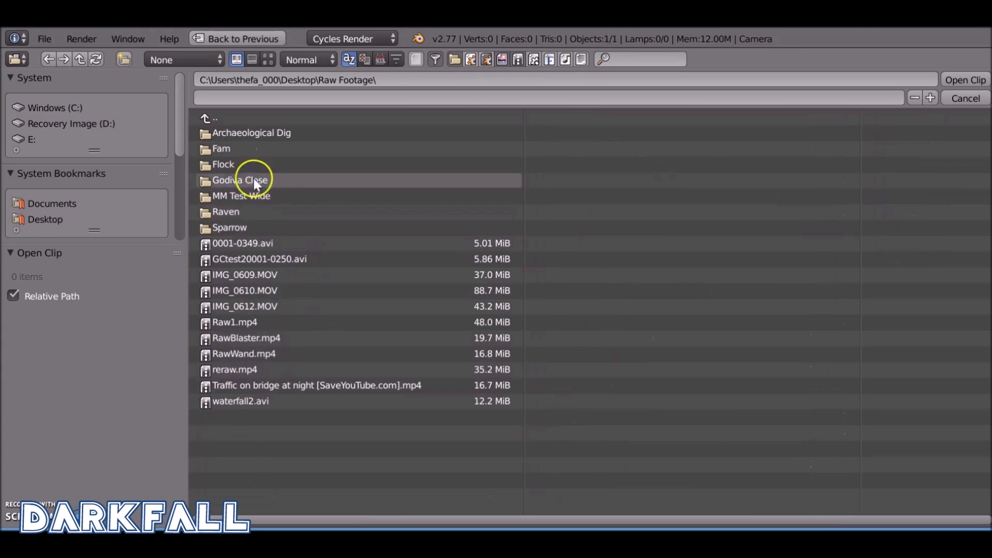
{"action": "left_click", "coordinate": [230, 148]}
{"action": "left_click", "coordinate": [454, 133]}
{"action": "left_click", "coordinate": [954, 78]}
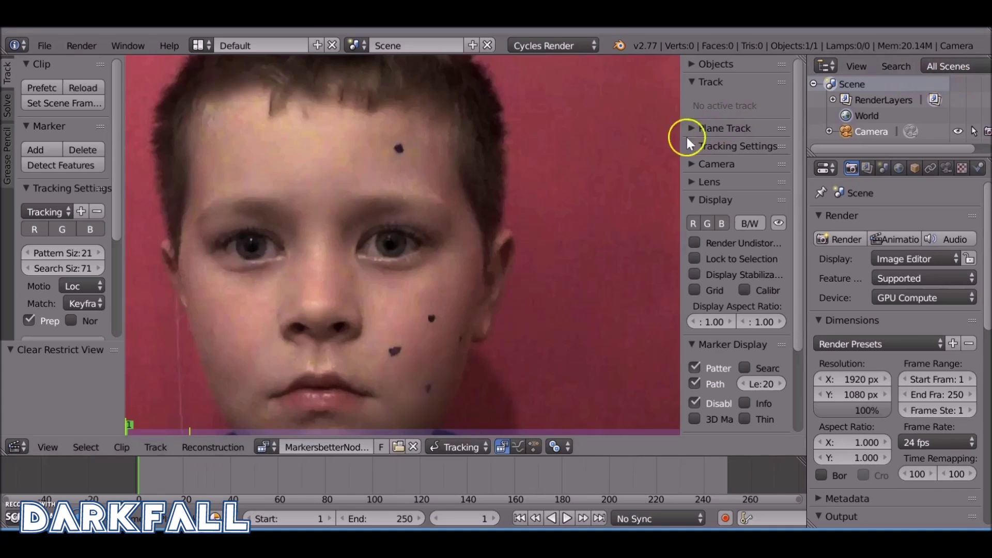
Scrub through the footage to find the usable section and set the scene's end frame to 160
{"action": "left_click", "coordinate": [171, 471]}
{"action": "left_click_drag", "start_coordinate": [144, 478], "coordinate": [531, 479]}
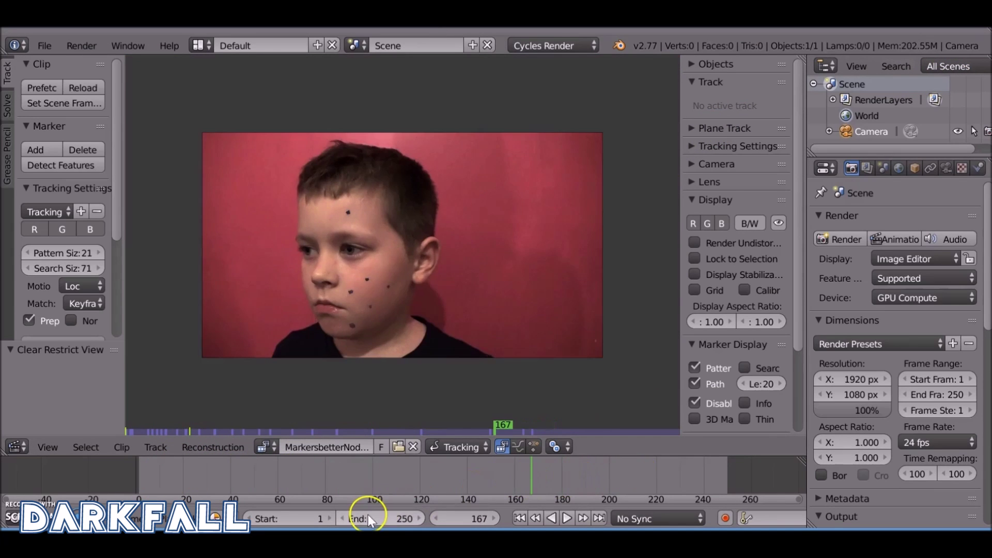
{"action": "left_click", "coordinate": [366, 514]}
{"action": "type", "text": "160"}
{"action": "key", "text": "Return"}
{"action": "key", "text": "alt+a"}
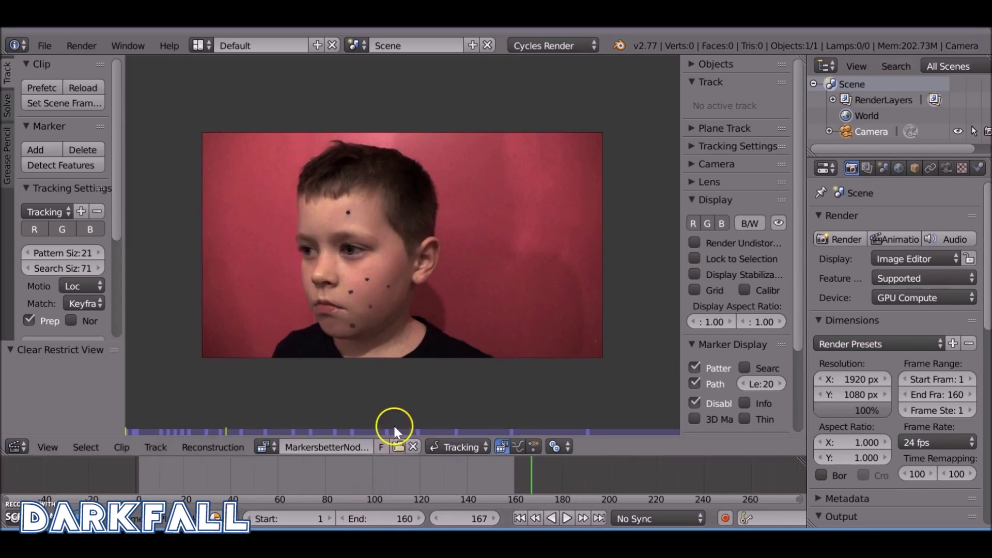
Set the scene's start frame to 62 and prefetch the clip's frames from that frame
{"action": "left_click", "coordinate": [274, 486]}
{"action": "left_click", "coordinate": [298, 516]}
{"action": "type", "text": "62"}
{"action": "key", "text": "Return"}
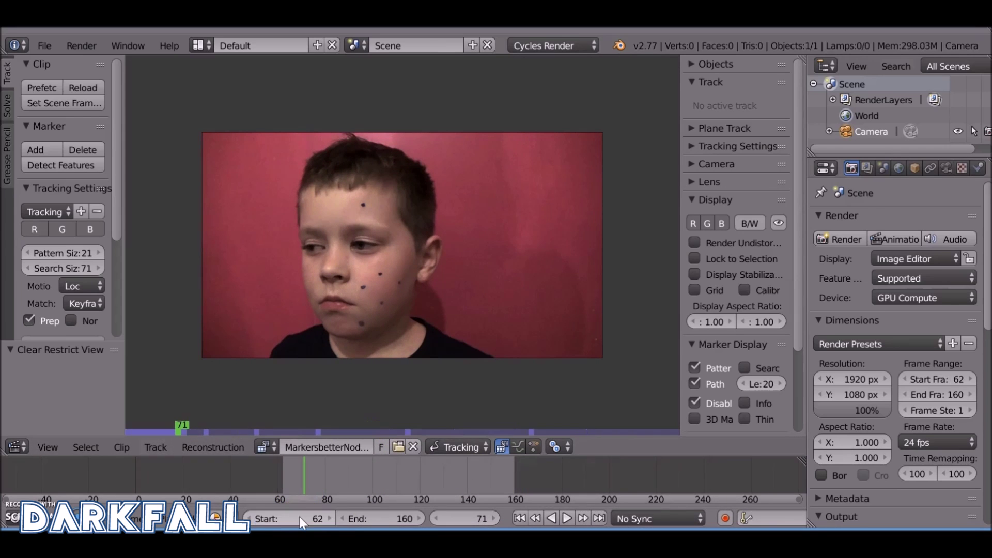
{"action": "left_click", "coordinate": [519, 518]}
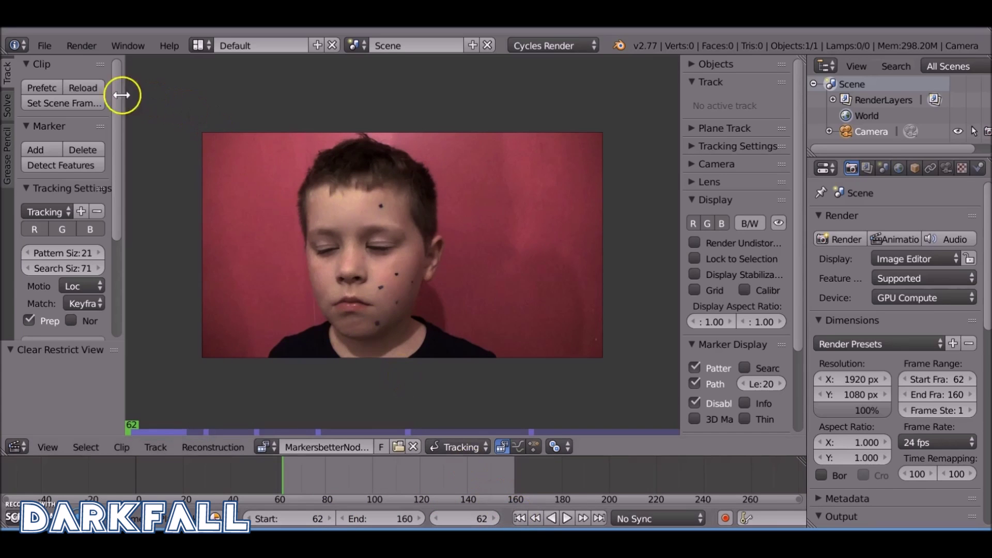
{"action": "left_click", "coordinate": [58, 86]}
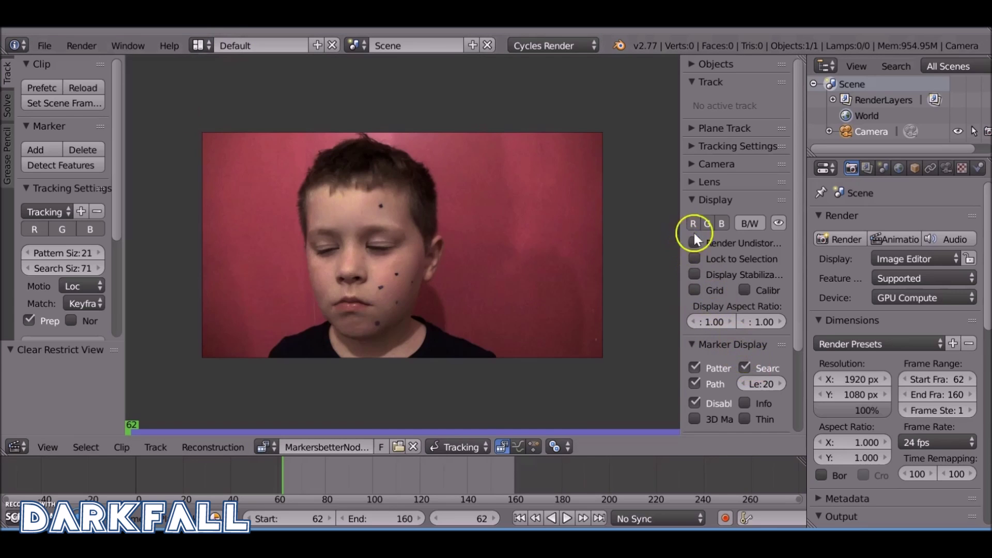
Configure the tracking settings with the LocRot motion model, Previous frame matching and Normalize enabled
{"action": "left_click_drag", "start_coordinate": [126, 138], "coordinate": [172, 145]}
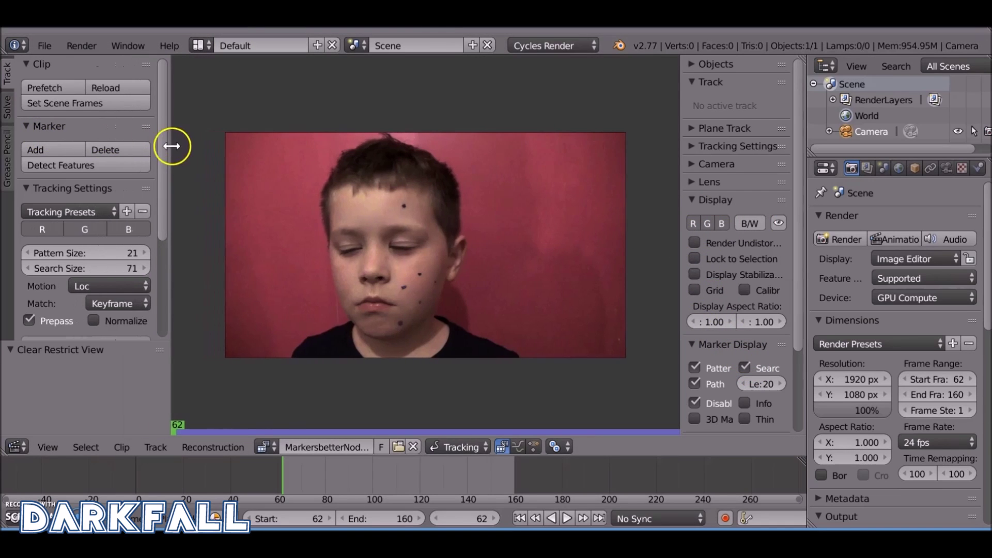
{"action": "left_click", "coordinate": [109, 280]}
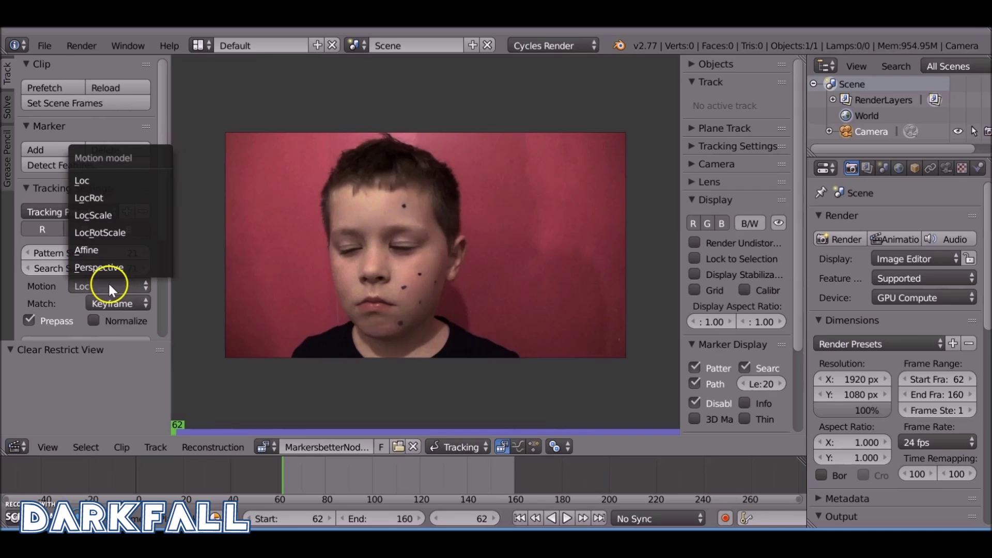
{"action": "left_click", "coordinate": [107, 197]}
{"action": "left_click", "coordinate": [125, 303]}
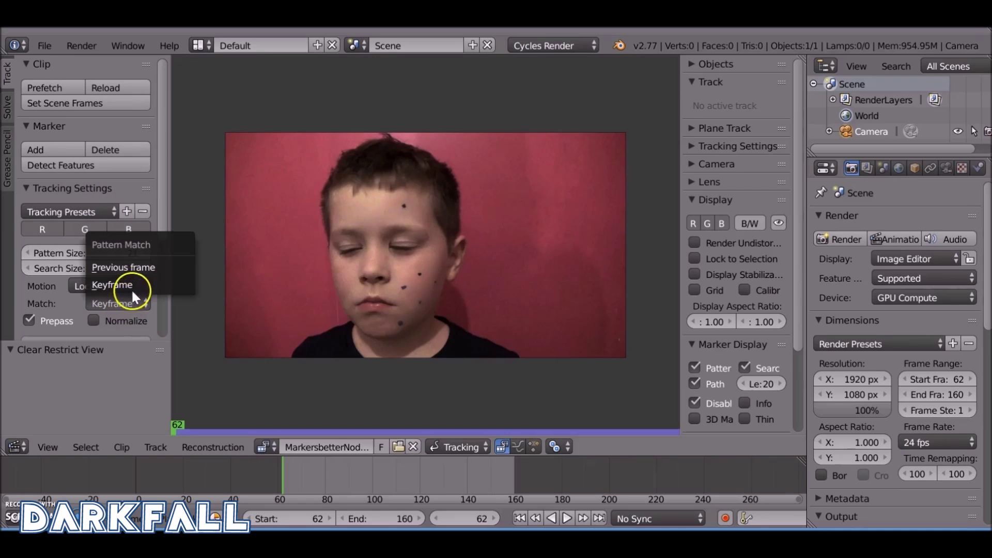
{"action": "left_click", "coordinate": [141, 267]}
{"action": "left_click", "coordinate": [94, 319]}
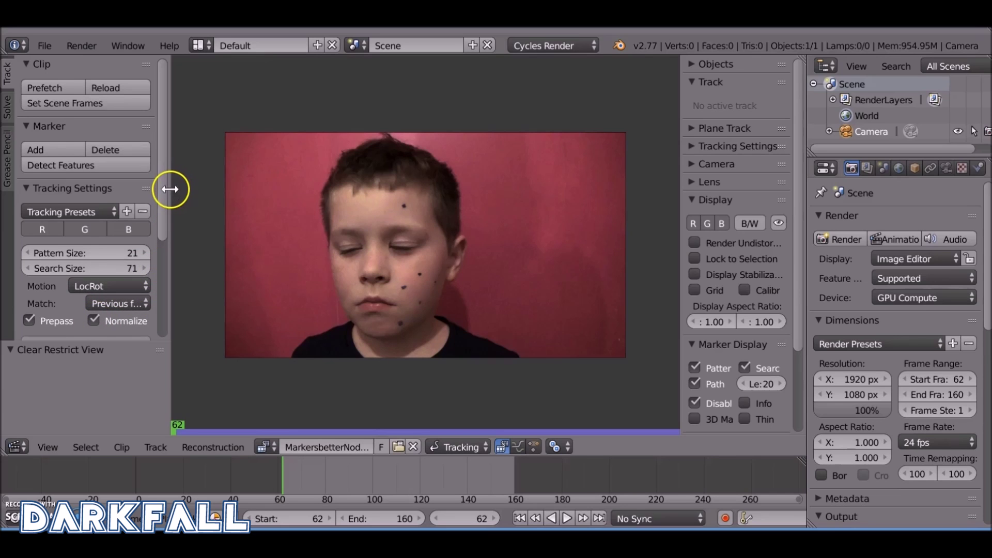
{"action": "left_click_drag", "start_coordinate": [170, 189], "coordinate": [132, 193]}
Add a marker on the forehead dot at frame 62, enlarge it about 1.69 times, centre it and tighten its search area
{"action": "scroll", "coordinate": [371, 194], "scroll_direction": "up", "scroll_amount": 4}
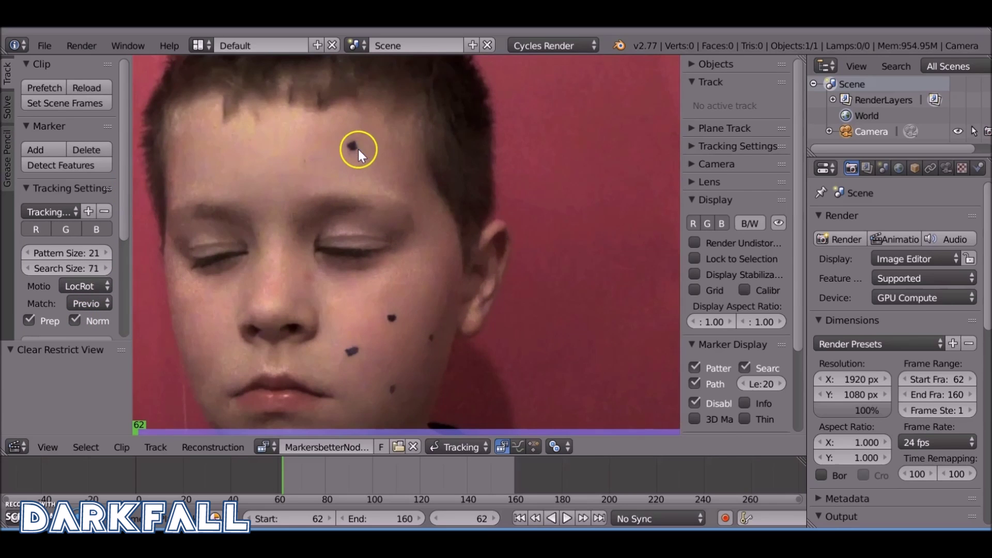
{"action": "left_click", "coordinate": [351, 145], "text": "ctrl"}
{"action": "key", "text": "s"}
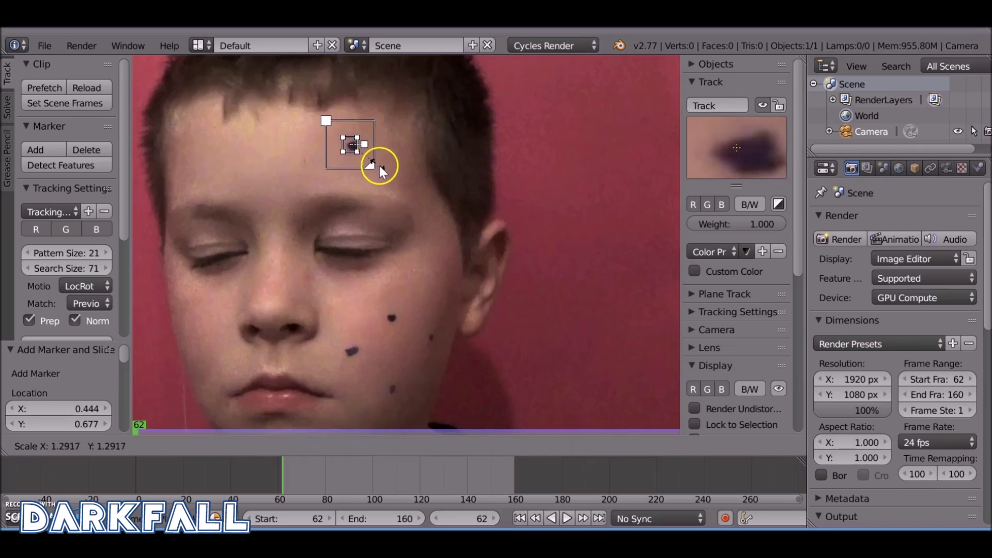
{"action": "left_click", "coordinate": [400, 168]}
{"action": "key", "text": "g"}
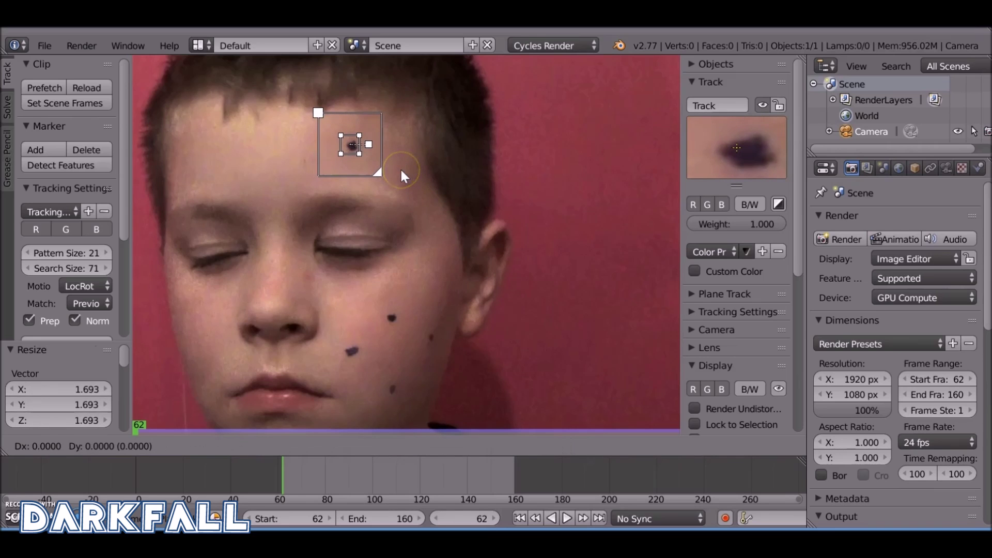
{"action": "left_click", "coordinate": [397, 176]}
{"action": "left_click_drag", "start_coordinate": [381, 175], "coordinate": [377, 172]}
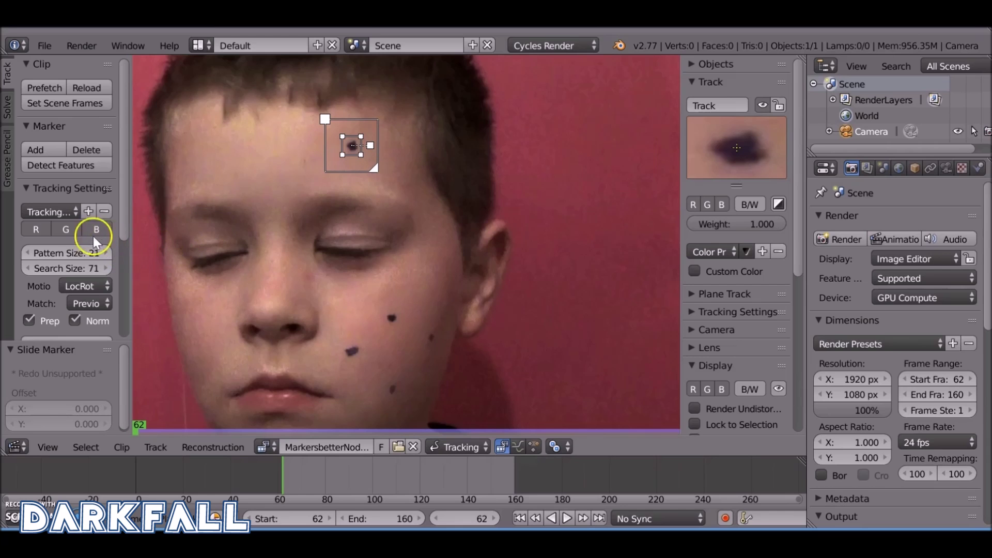
Copy the default tracking settings from the forehead track and track it forward to frame 160
{"action": "scroll", "coordinate": [51, 175], "scroll_direction": "down", "scroll_amount": 4}
{"action": "left_click", "coordinate": [76, 259]}
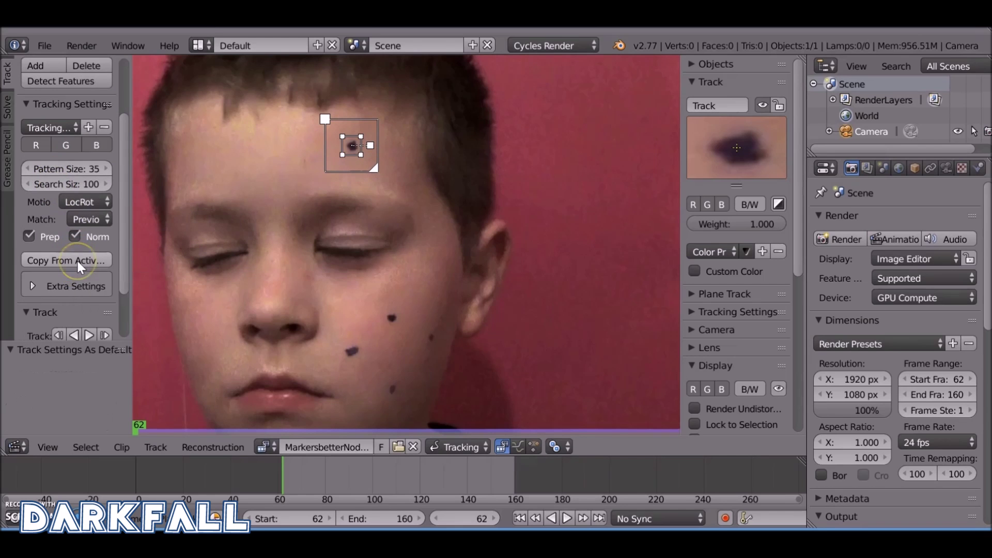
{"action": "scroll", "coordinate": [77, 259], "scroll_direction": "down", "scroll_amount": 3}
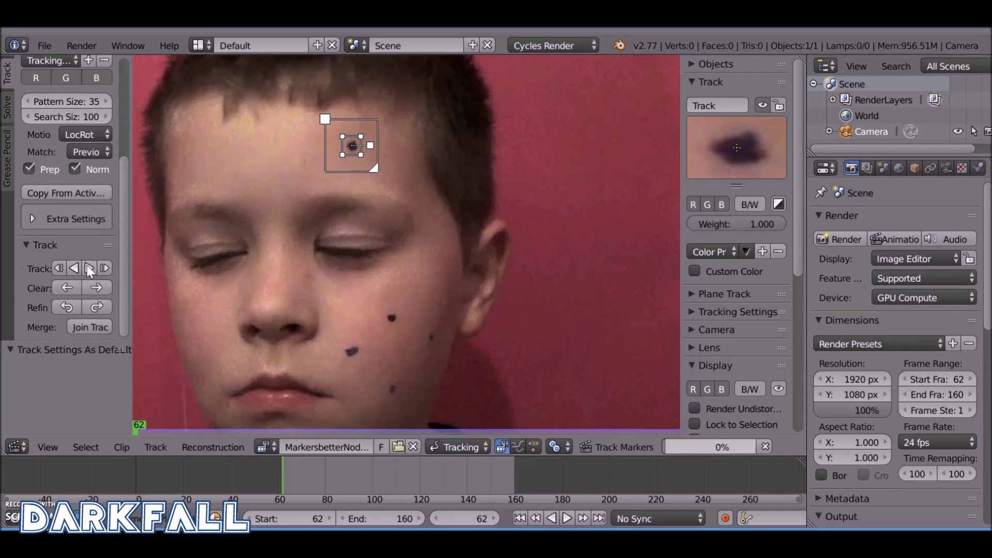
{"action": "left_click", "coordinate": [89, 268]}
Add markers at frame 160 on the four cheek dots and the chin dot
{"action": "middle_click_drag", "start_coordinate": [323, 279], "coordinate": [430, 196]}
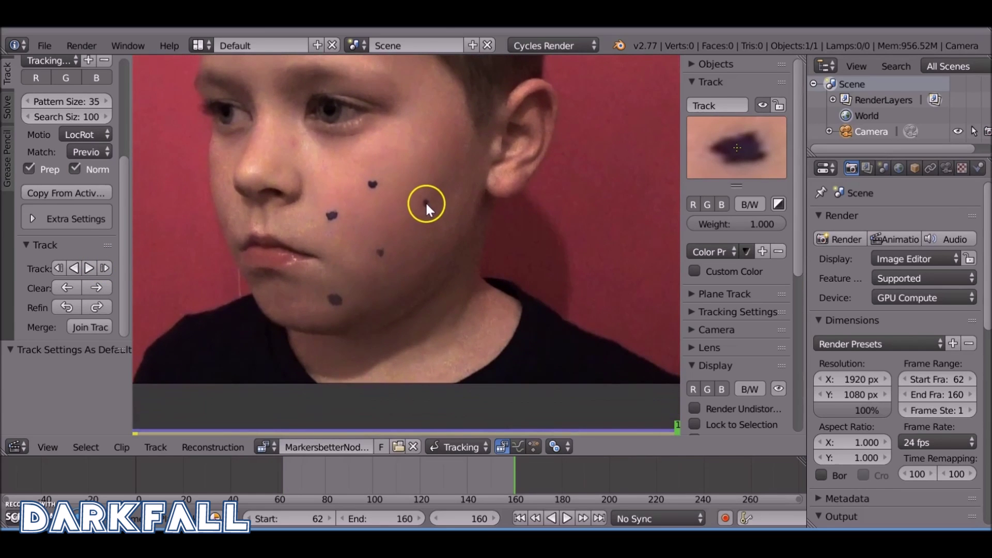
{"action": "left_click", "coordinate": [425, 203], "text": "ctrl"}
{"action": "left_click", "coordinate": [374, 183], "text": "ctrl"}
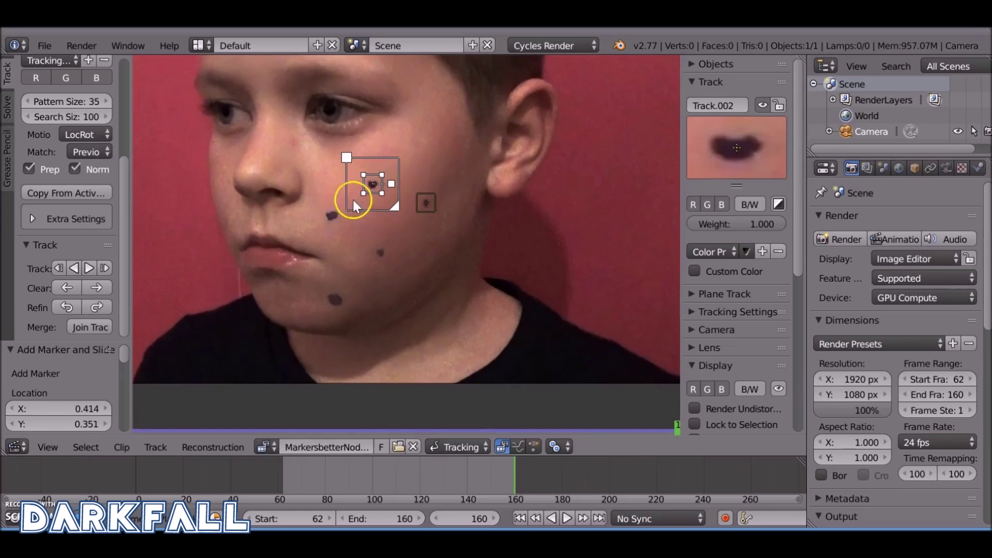
{"action": "left_click", "coordinate": [331, 216], "text": "ctrl"}
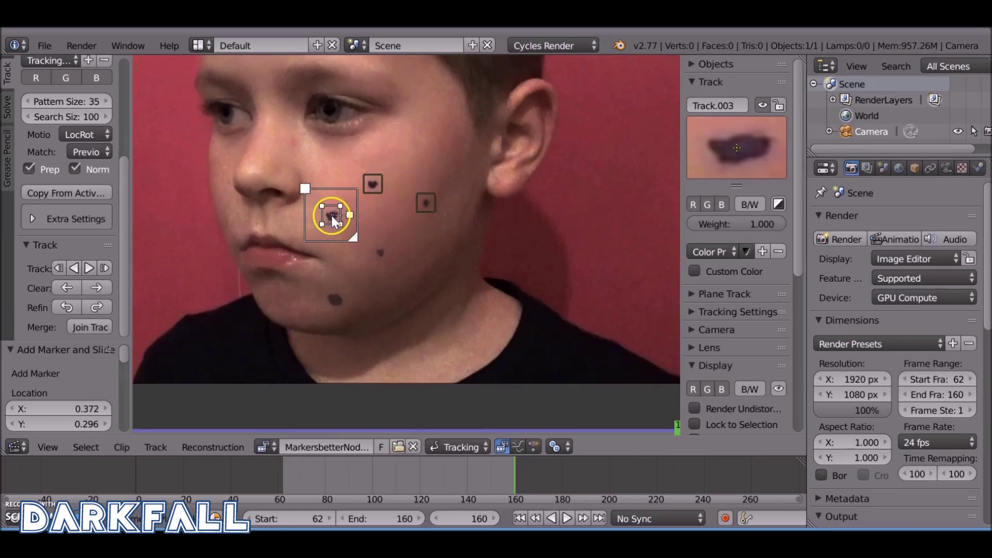
{"action": "left_click", "coordinate": [381, 252], "text": "ctrl"}
{"action": "left_click", "coordinate": [334, 299], "text": "ctrl"}
Enlarge the chin marker about 1.14 times, centre it on its dot and tighten its search area
{"action": "key", "text": "s"}
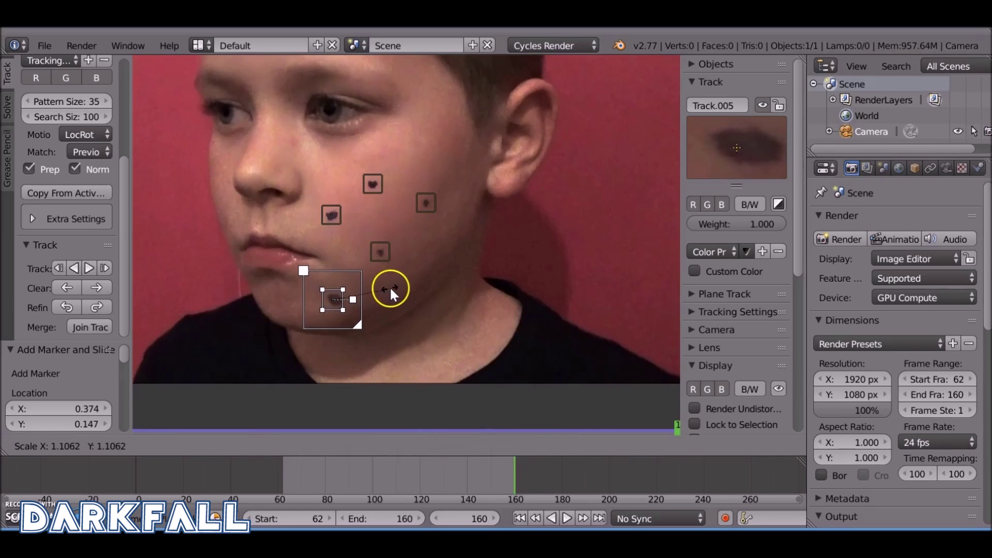
{"action": "left_click", "coordinate": [396, 286]}
{"action": "key", "text": "g"}
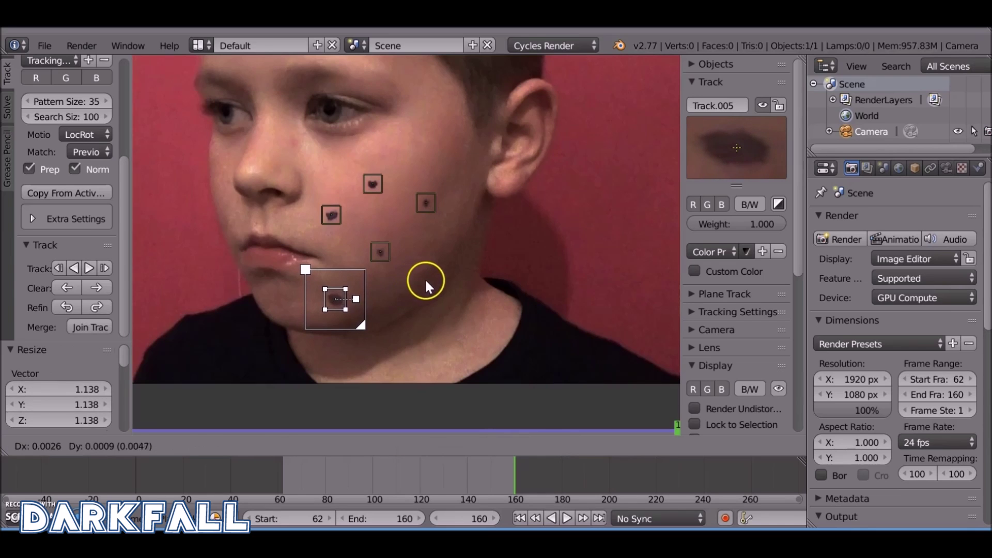
{"action": "left_click", "coordinate": [425, 278]}
{"action": "left_click_drag", "start_coordinate": [361, 326], "coordinate": [356, 322]}
Select all markers and track them backward from frame 160 to frame 62
{"action": "key", "text": "a"}
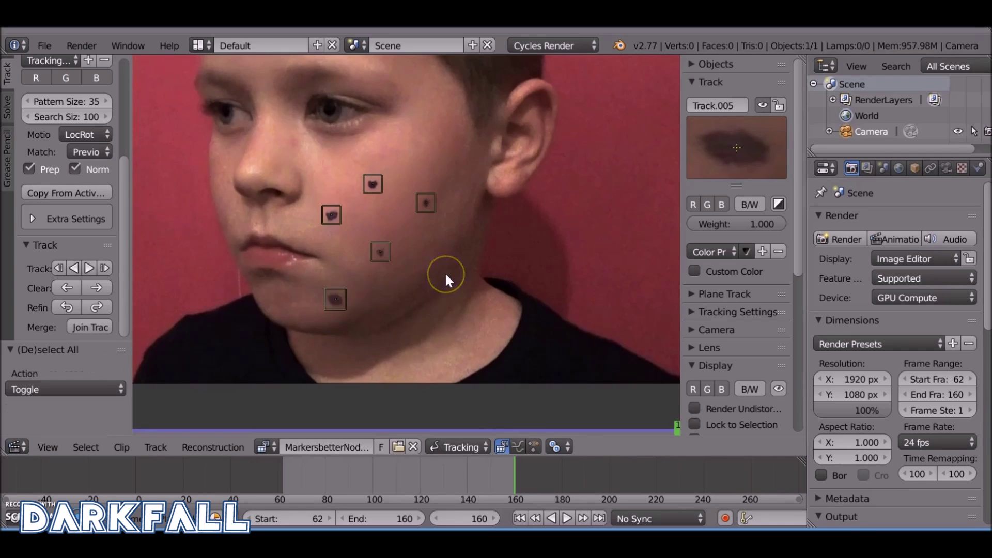
{"action": "key", "text": "a"}
{"action": "left_click", "coordinate": [75, 269]}
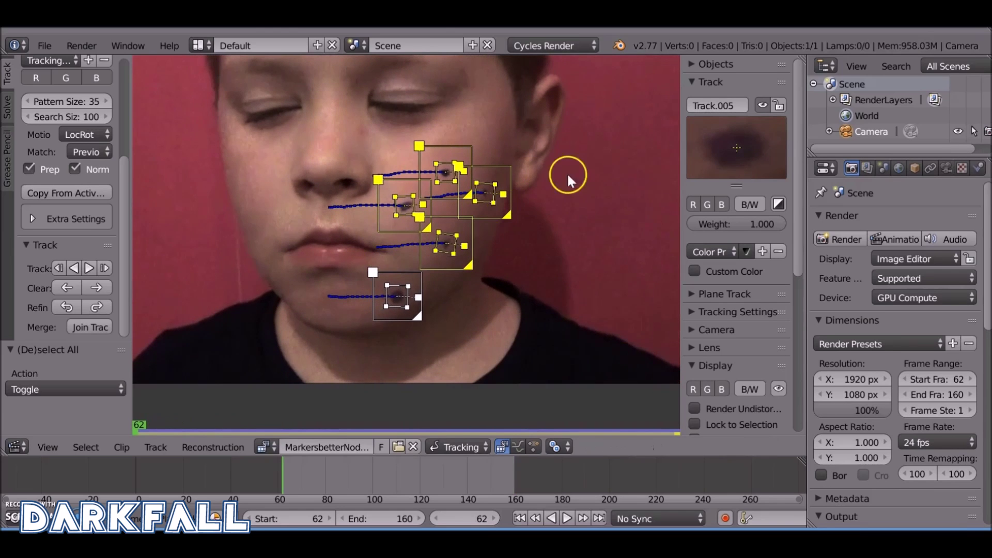
Copy all the face tracks and delete them from the Camera tracking object
{"action": "middle_click_drag", "start_coordinate": [434, 151], "coordinate": [434, 204]}
{"action": "scroll", "coordinate": [434, 203], "scroll_direction": "down", "scroll_amount": 1}
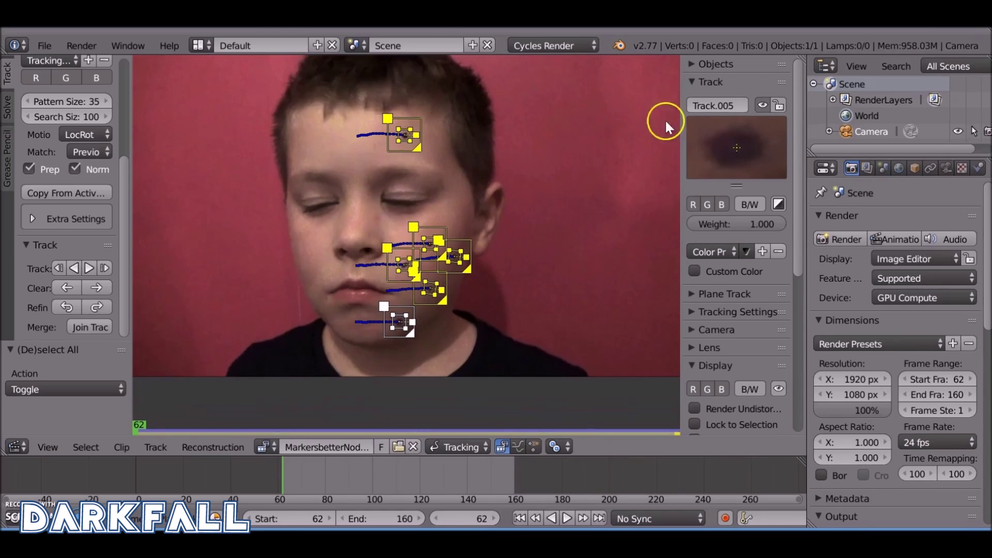
{"action": "left_click", "coordinate": [699, 60]}
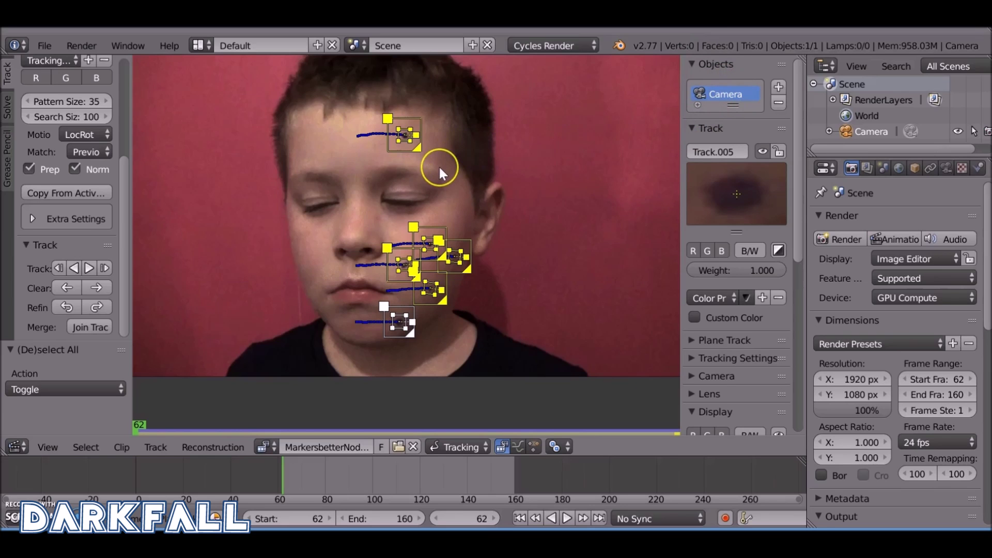
{"action": "key", "text": "x"}
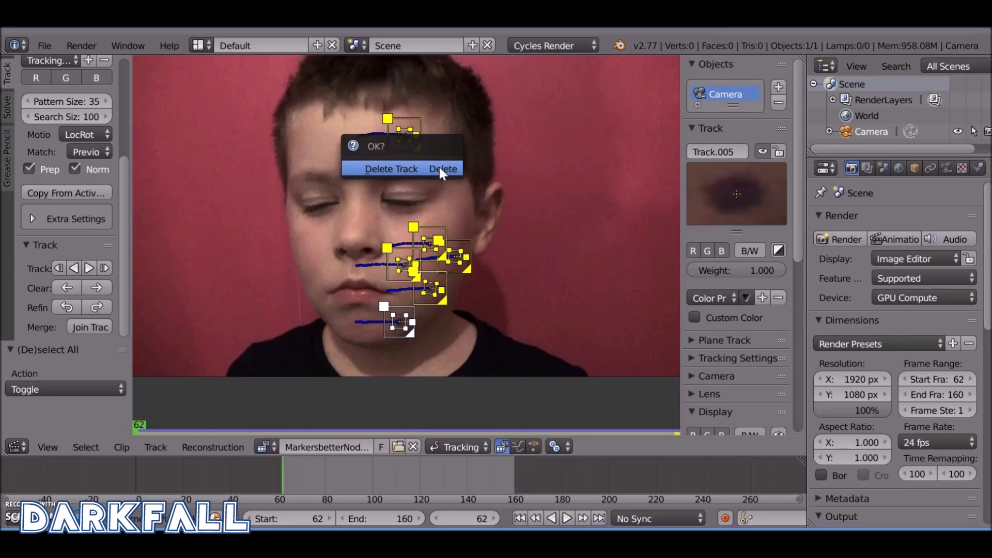
{"action": "left_click", "coordinate": [440, 168]}
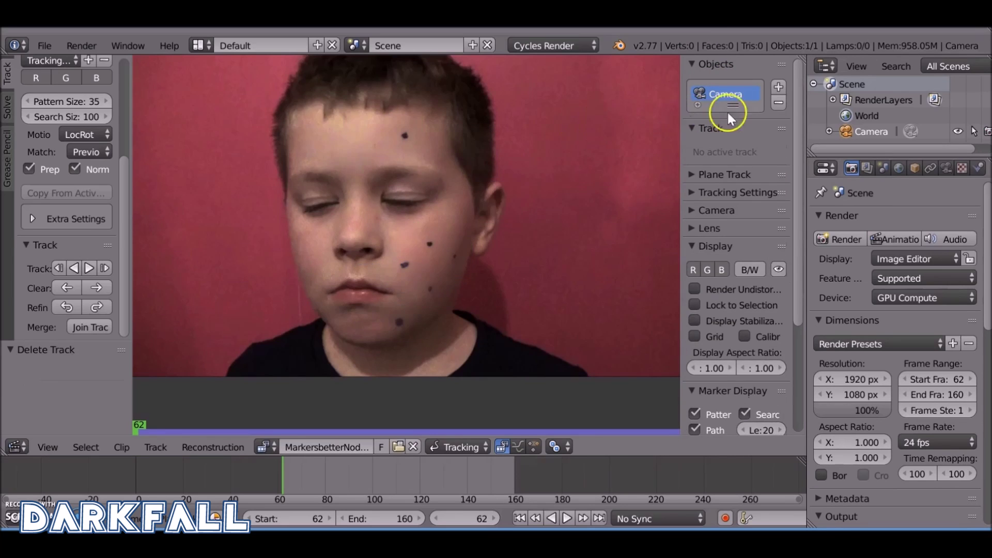
Add a new tracking object, paste the face tracks into it and return to frame 62 after checking them
{"action": "left_click", "coordinate": [780, 86]}
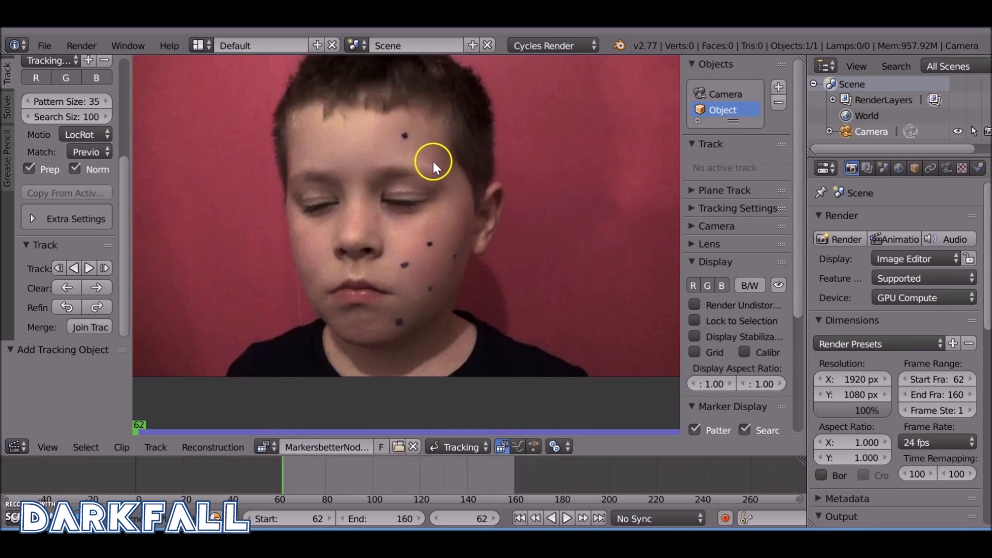
{"action": "key", "text": "ctrl+v"}
{"action": "left_click_drag", "start_coordinate": [291, 470], "coordinate": [328, 467]}
{"action": "left_click", "coordinate": [517, 519]}
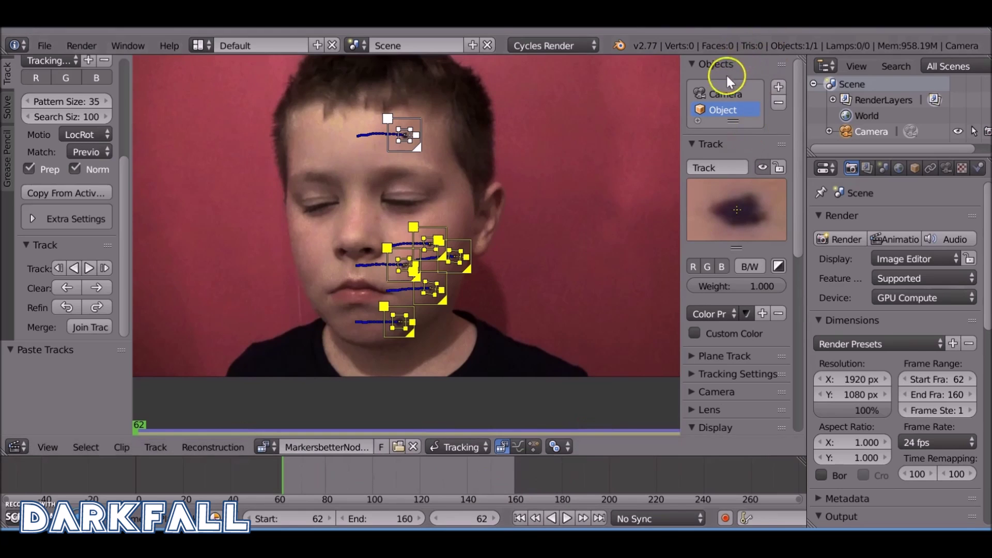
For the Camera tracking object, add a marker on the pale background spot at about X 0.983, Y 0.083, track it forward and return to frame 62
{"action": "left_click", "coordinate": [725, 93]}
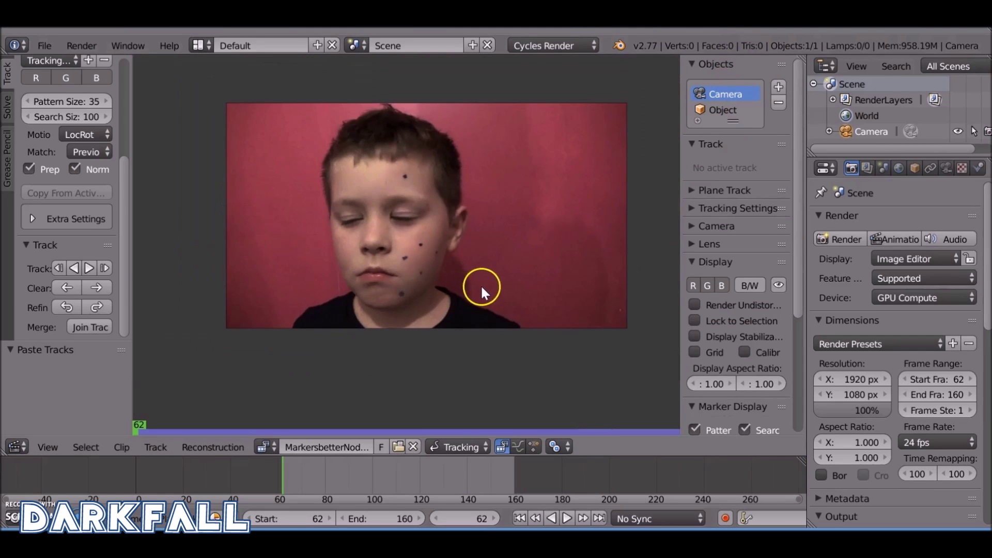
{"action": "scroll", "coordinate": [494, 284], "scroll_direction": "down", "scroll_amount": 1}
{"action": "middle_click_drag", "start_coordinate": [494, 284], "coordinate": [331, 225]}
{"action": "scroll", "coordinate": [401, 239], "scroll_direction": "up", "scroll_amount": 5}
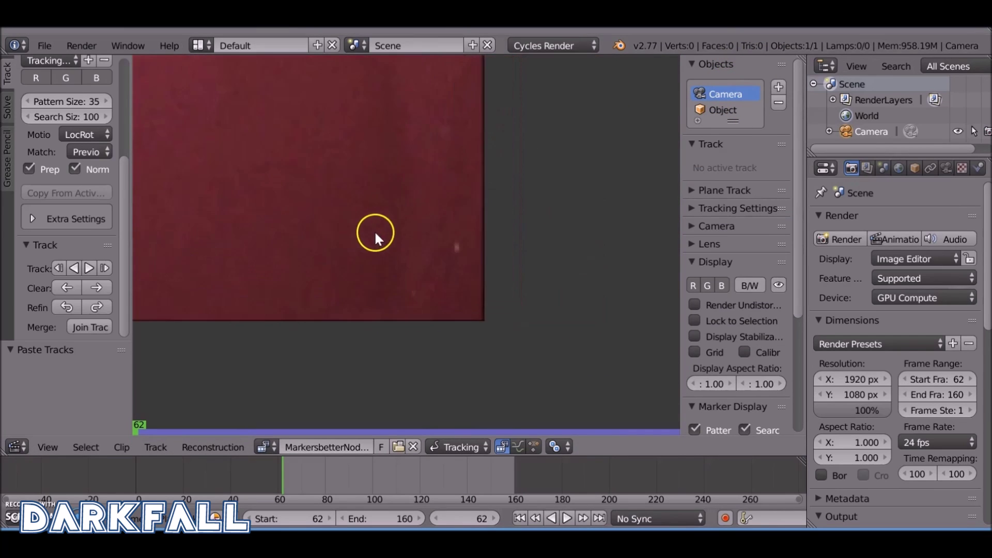
{"action": "left_click", "coordinate": [506, 248], "text": "ctrl"}
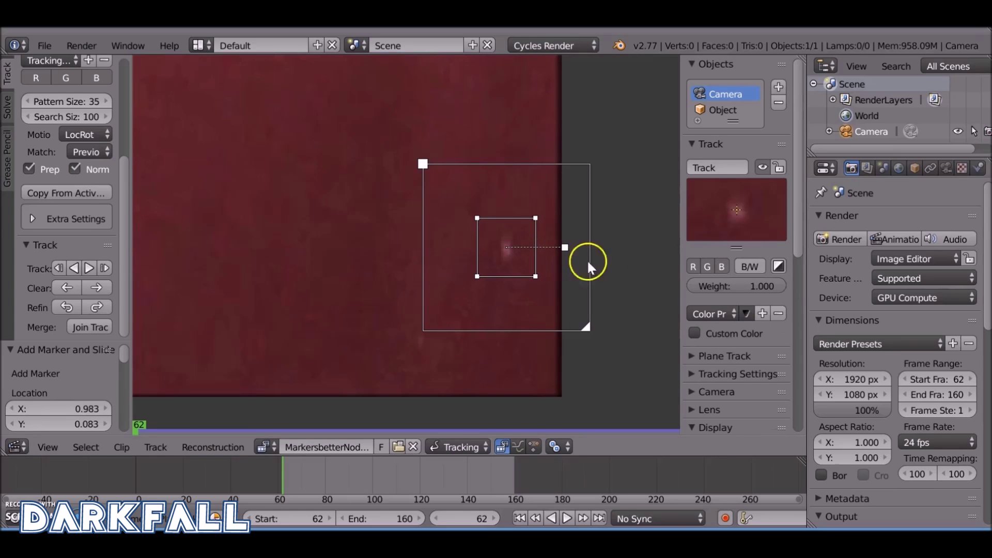
{"action": "key", "text": "ctrl+t"}
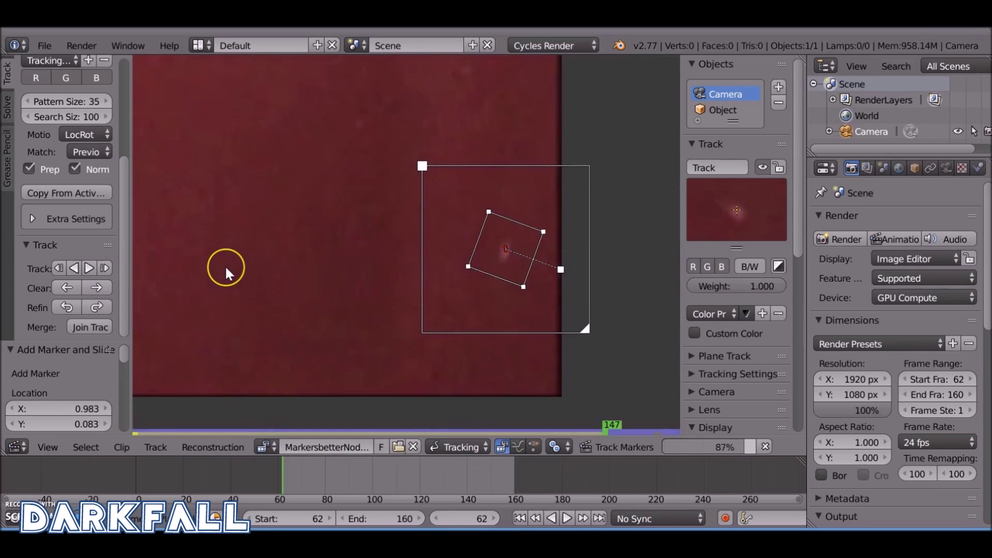
{"action": "left_click", "coordinate": [519, 518]}
{"action": "scroll", "coordinate": [361, 310], "scroll_direction": "down", "scroll_amount": 4}
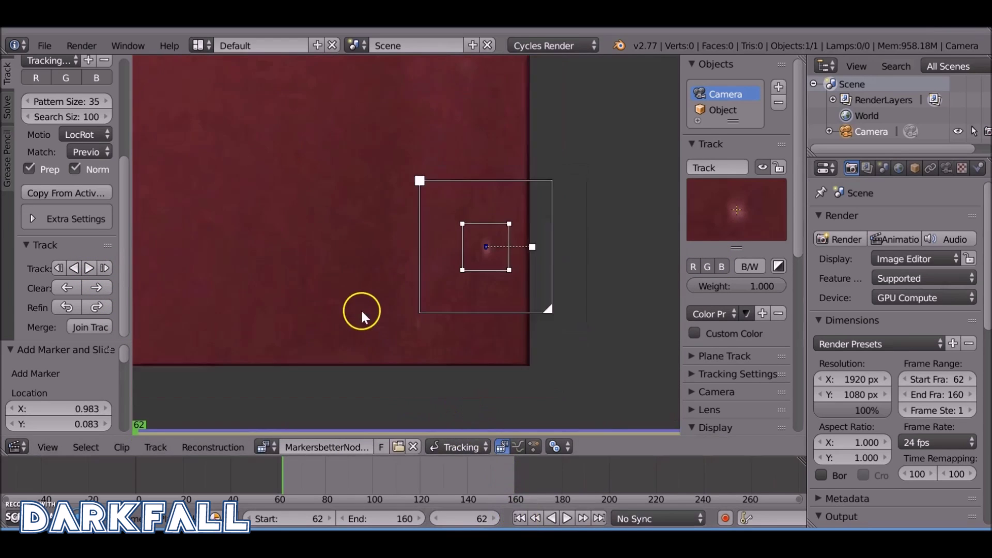
Make the face's tracking object active and try to solve its motion
{"action": "left_click", "coordinate": [733, 120]}
{"action": "middle_click_drag", "start_coordinate": [166, 122], "coordinate": [525, 268]}
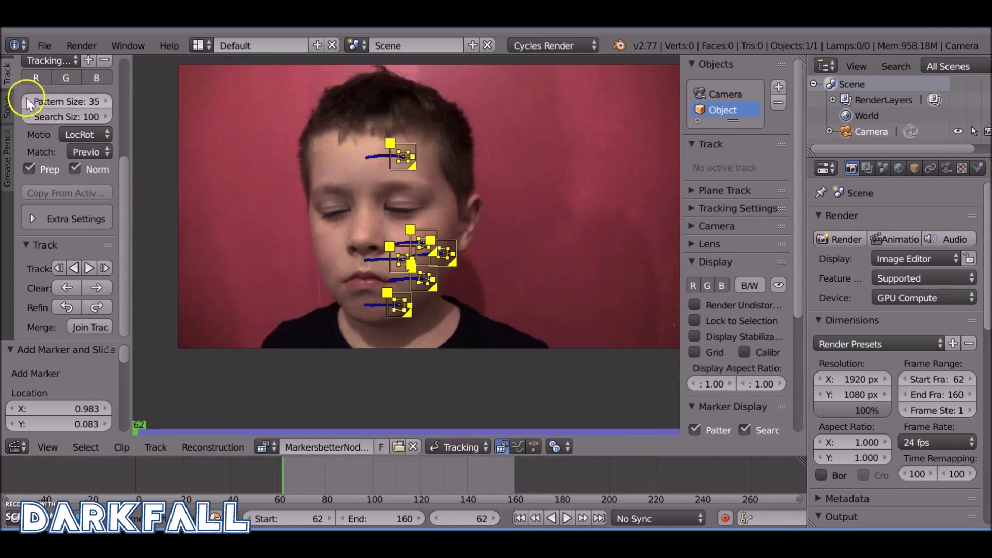
{"action": "left_click", "coordinate": [8, 106]}
{"action": "left_click", "coordinate": [61, 180]}
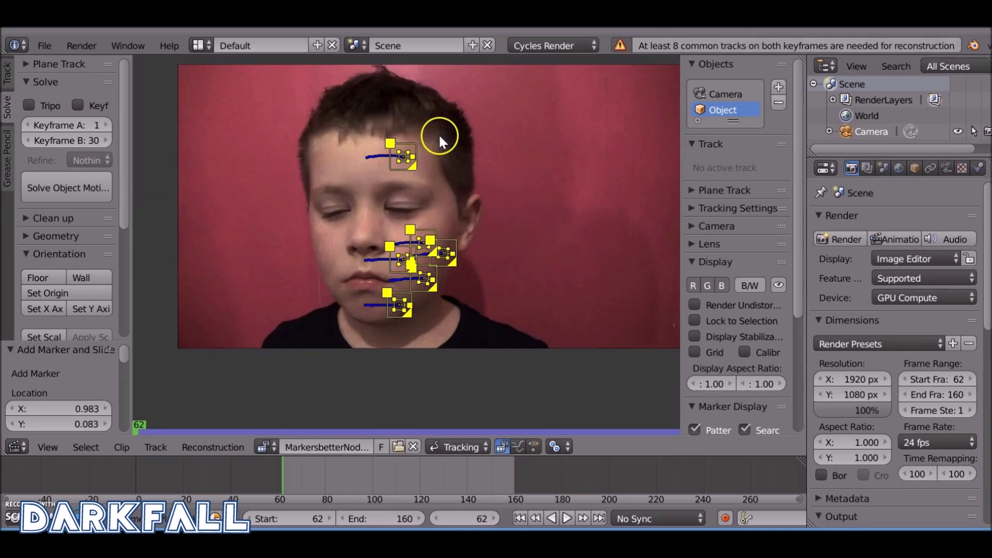
Deselect the face markers and add a new one at the corner of the mouth, about X 0.426, Y 0.233
{"action": "scroll", "coordinate": [434, 239], "scroll_direction": "up", "scroll_amount": 5}
{"action": "key", "text": "a"}
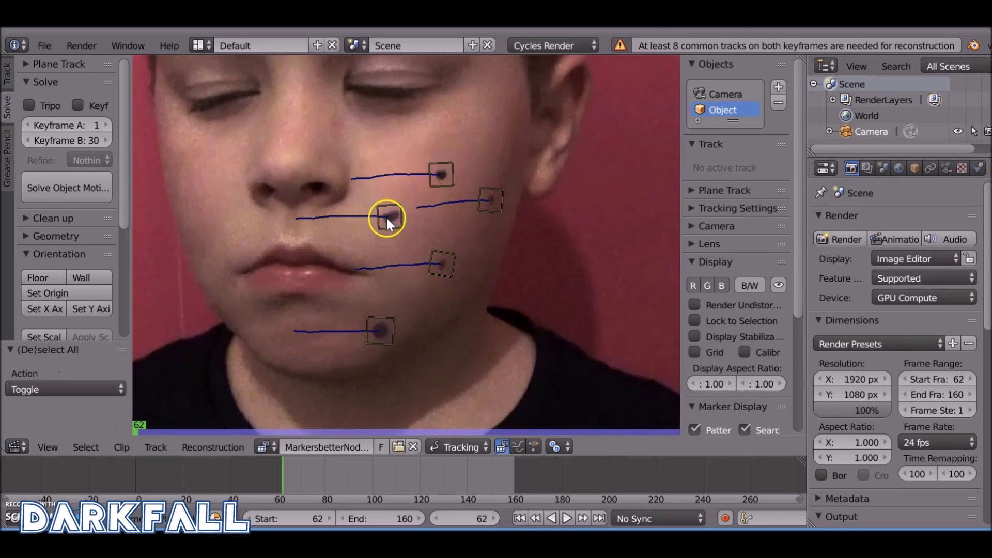
{"action": "left_click", "coordinate": [365, 271], "text": "ctrl"}
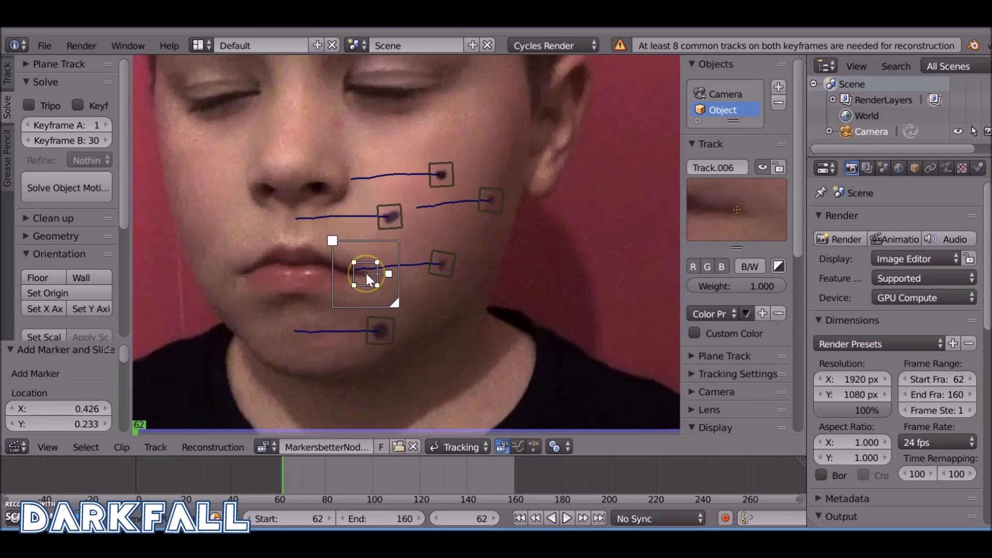
Add a marker at the hairline above the closed eye farther from the ear, centre it, enlarge it about 1.14 times and trim its search area
{"action": "middle_click_drag", "start_coordinate": [379, 207], "coordinate": [346, 253]}
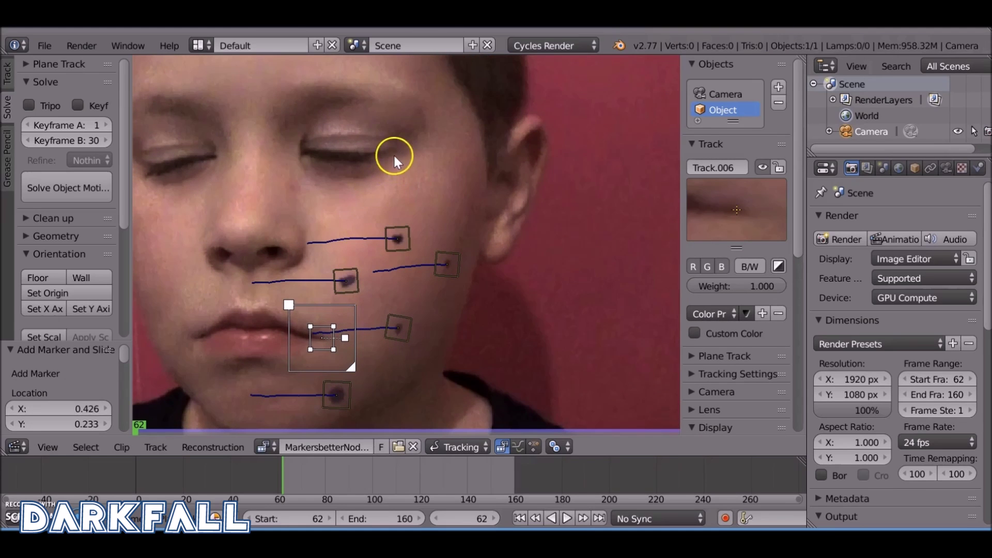
{"action": "middle_click_drag", "start_coordinate": [308, 140], "coordinate": [444, 317]}
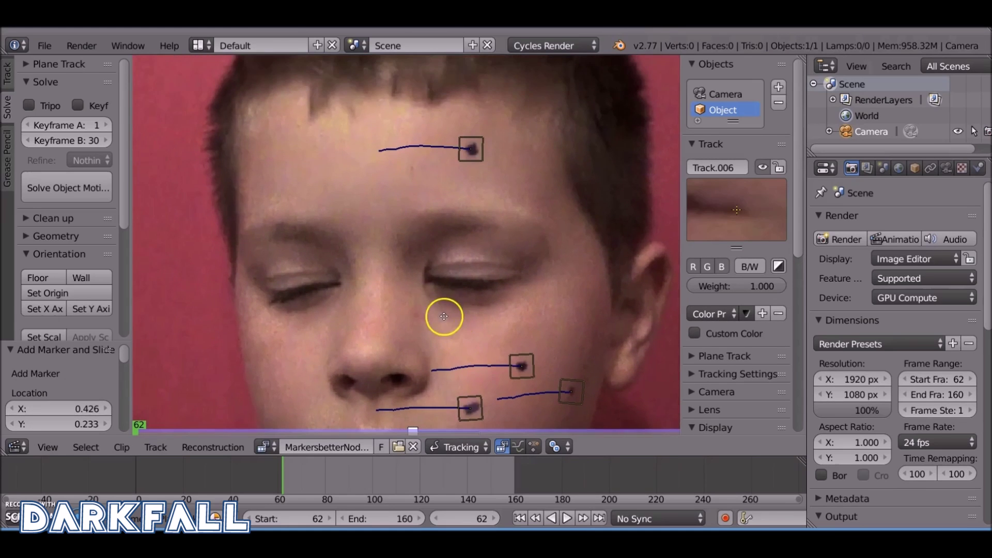
{"action": "left_click", "coordinate": [317, 105], "text": "ctrl"}
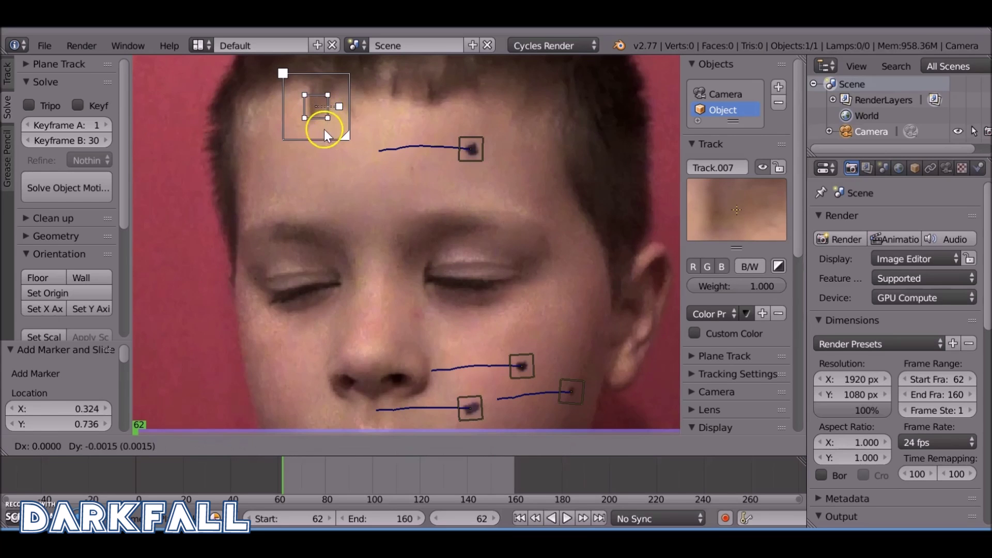
{"action": "key", "text": "g"}
{"action": "left_click", "coordinate": [293, 219]}
{"action": "key", "text": "s"}
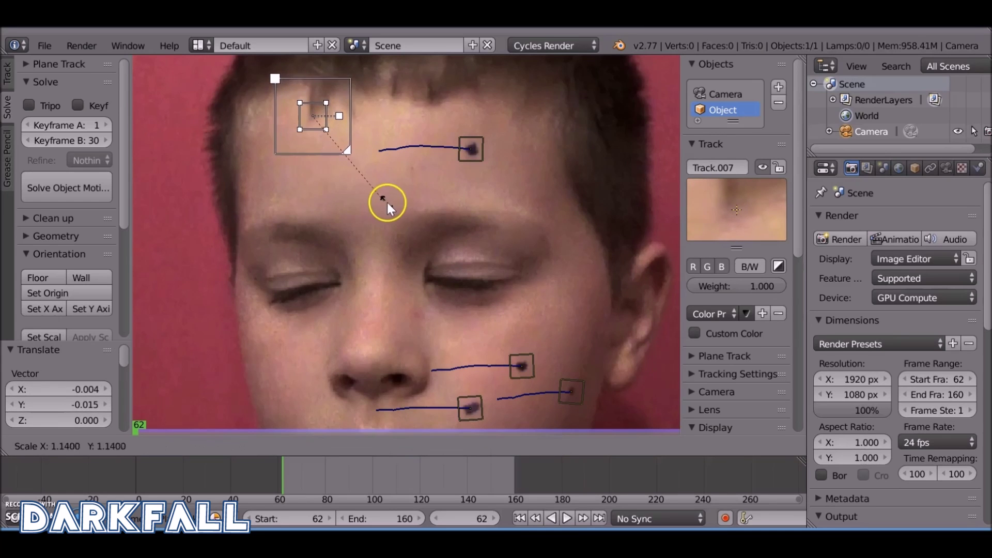
{"action": "left_click", "coordinate": [399, 204]}
{"action": "left_click_drag", "start_coordinate": [355, 154], "coordinate": [346, 154]}
Select both the hairline and mouth-corner markers and track them forward to frame 160
{"action": "scroll", "coordinate": [357, 186], "scroll_direction": "down", "scroll_amount": 2}
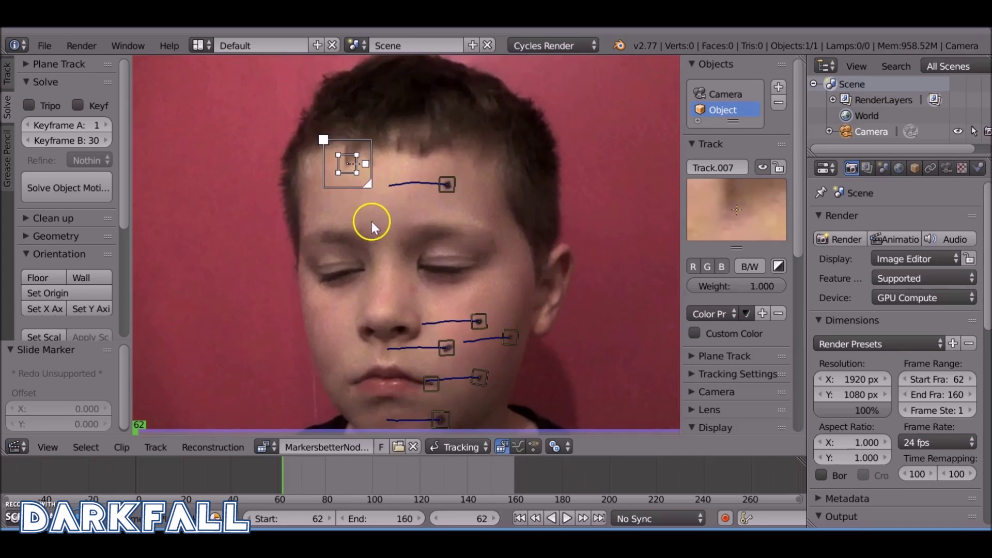
{"action": "left_click", "coordinate": [421, 341], "text": "shift"}
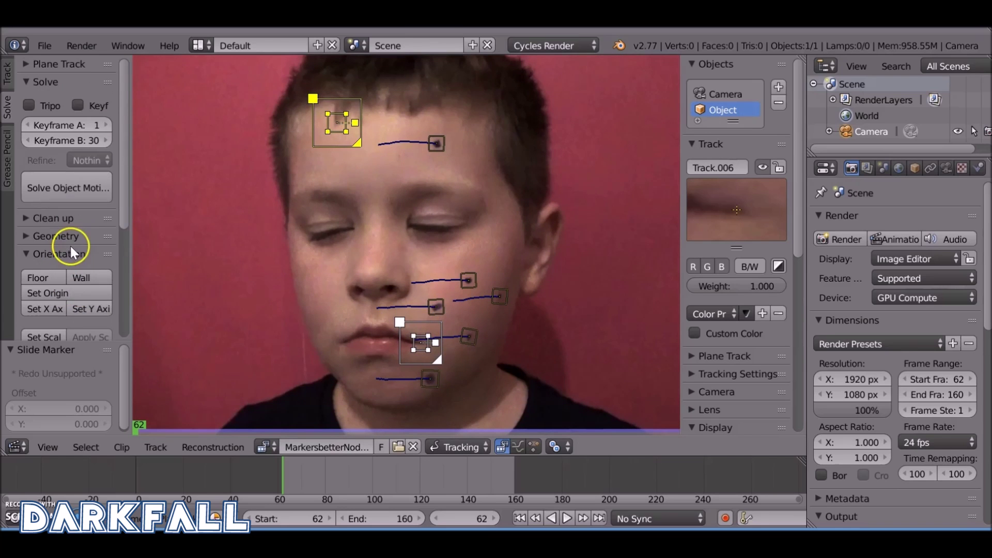
{"action": "left_click", "coordinate": [9, 74]}
{"action": "scroll", "coordinate": [95, 259], "scroll_direction": "down", "scroll_amount": 5}
{"action": "left_click", "coordinate": [89, 271]}
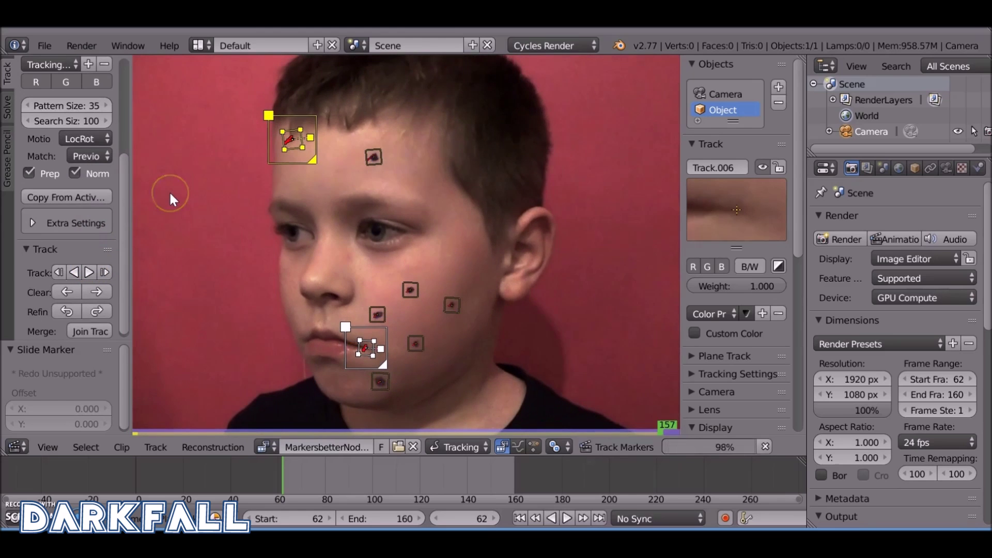
Select all face tracks and solve the object motion with automatic keyframe selection enabled
{"action": "key", "text": "a"}
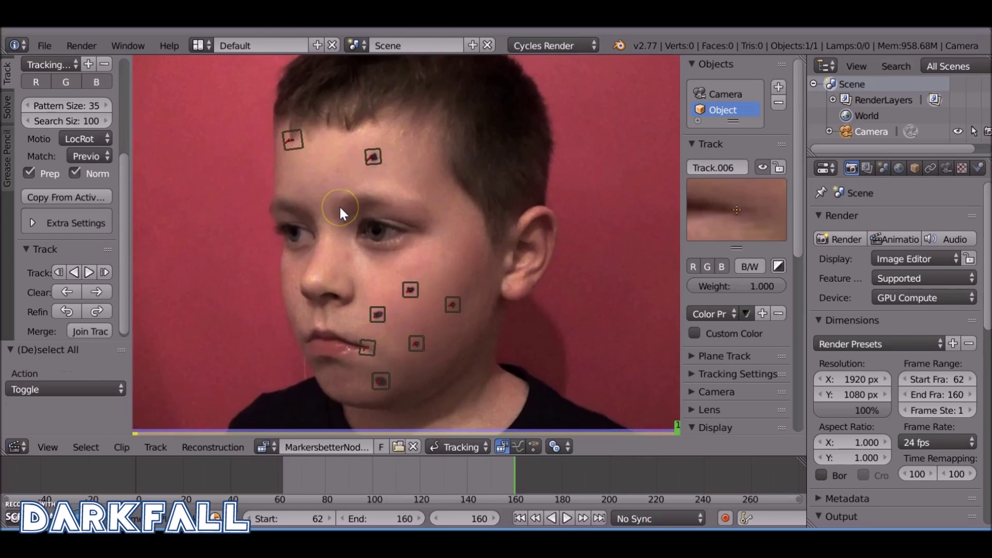
{"action": "key", "text": "a"}
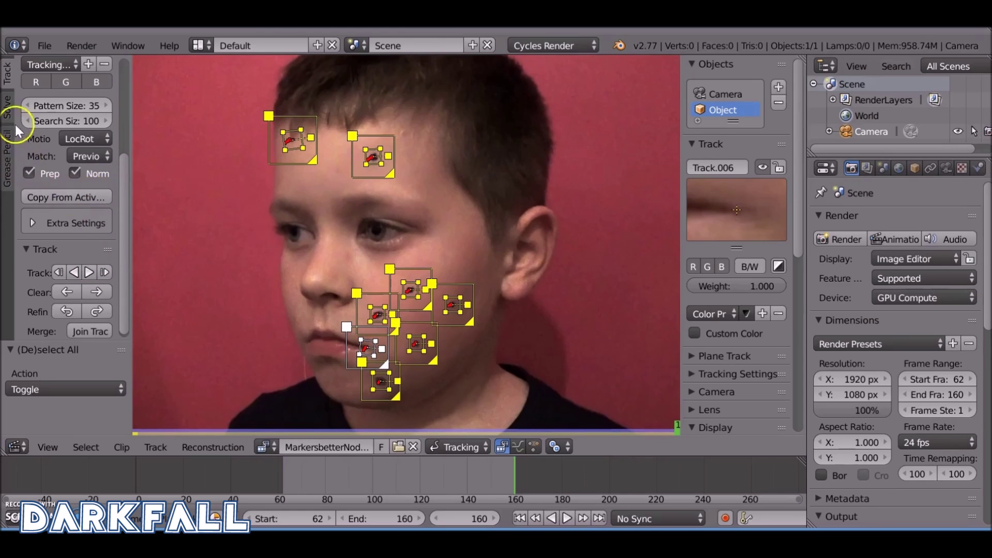
{"action": "left_click", "coordinate": [7, 109]}
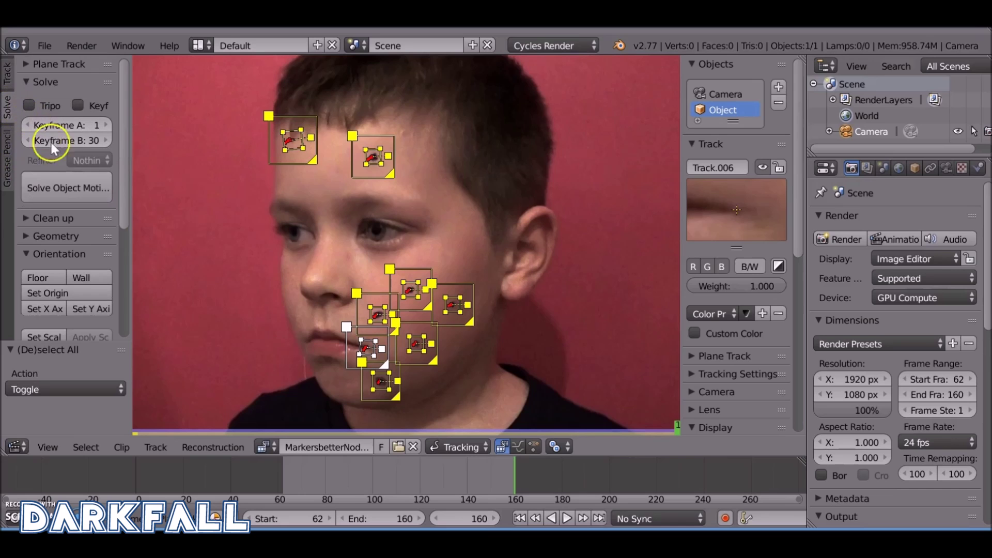
{"action": "left_click", "coordinate": [80, 105]}
{"action": "left_click", "coordinate": [91, 189]}
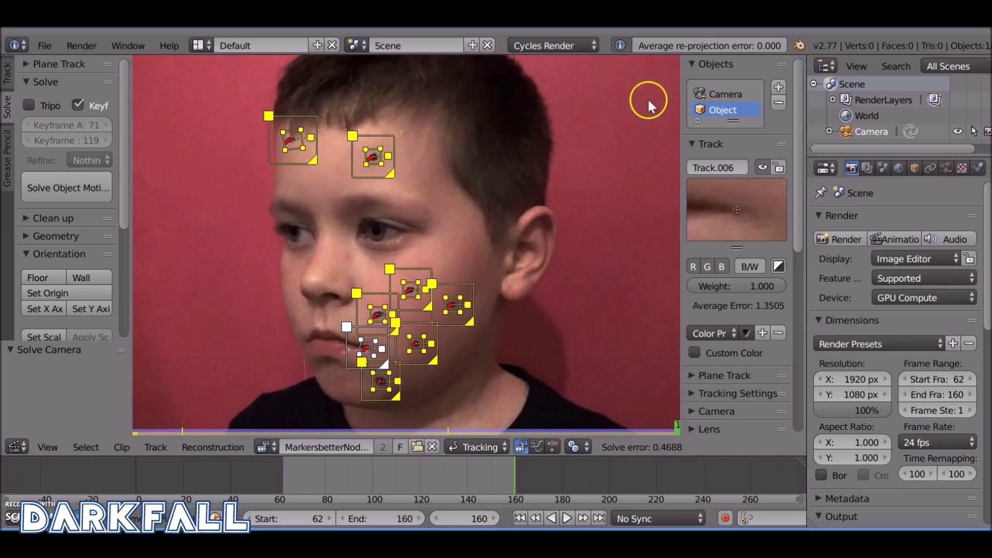
Solve the camera motion of the Camera tracking object with the Tripod option enabled
{"action": "left_click", "coordinate": [729, 94]}
{"action": "left_click", "coordinate": [95, 189]}
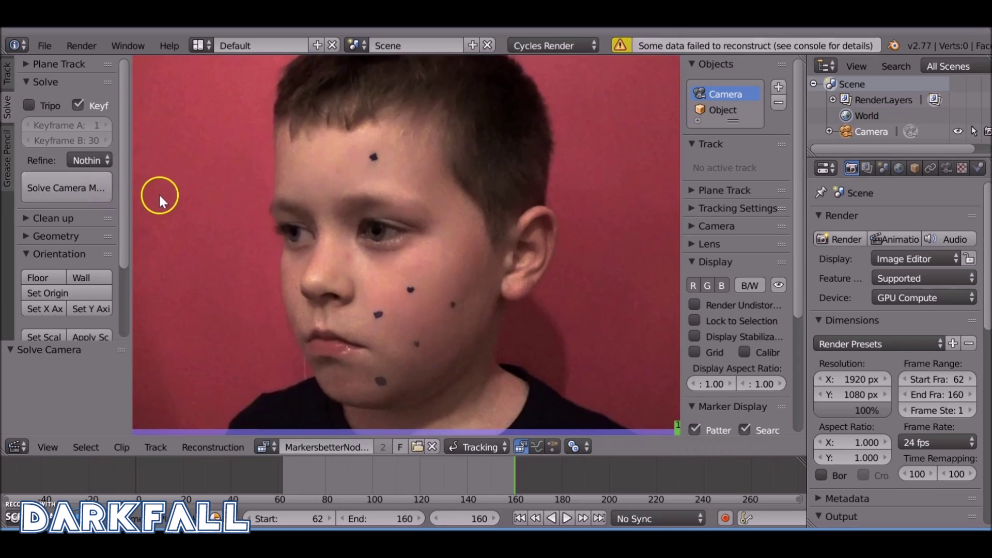
{"action": "left_click", "coordinate": [85, 189]}
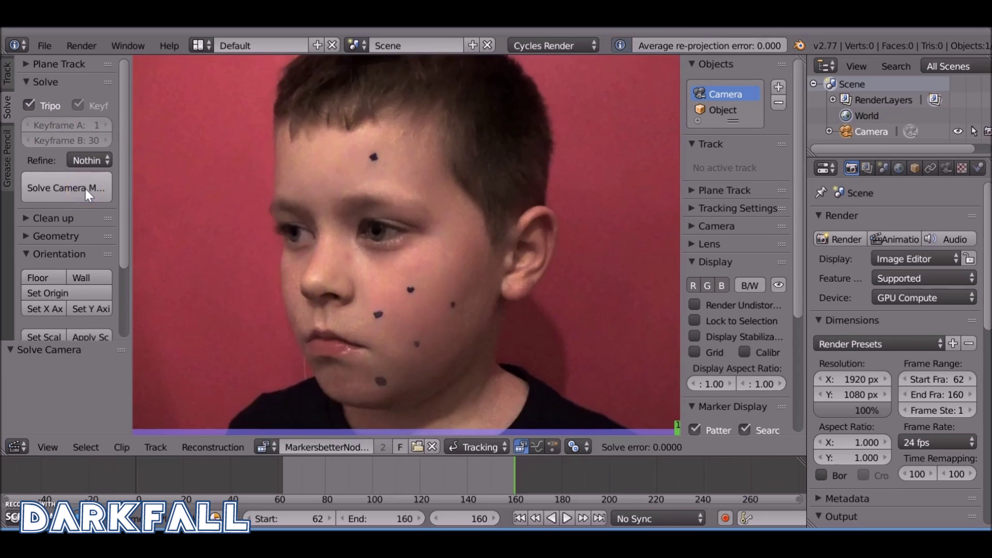
Make the face's tracking object active again and select only the marker on the forehead dot
{"action": "left_click", "coordinate": [724, 110]}
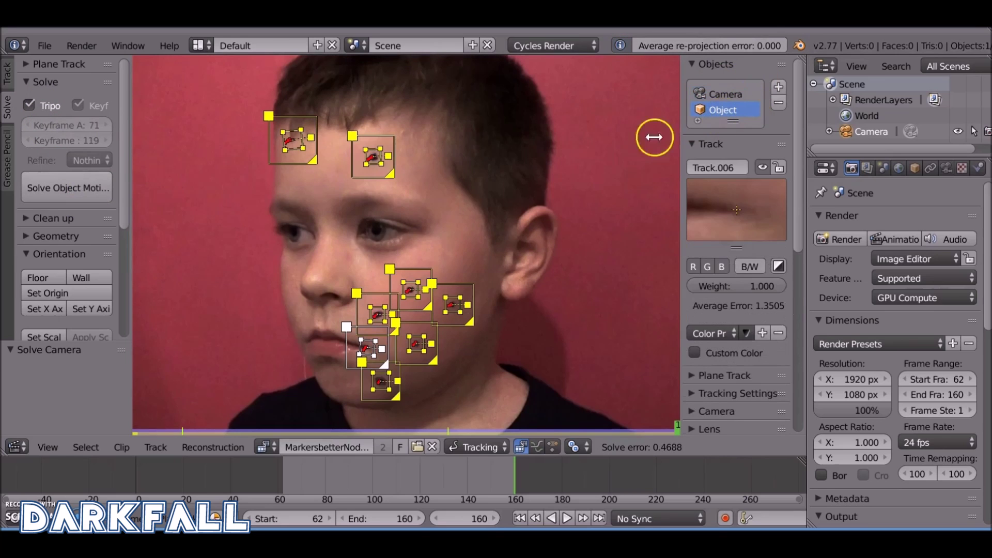
{"action": "left_click", "coordinate": [380, 238]}
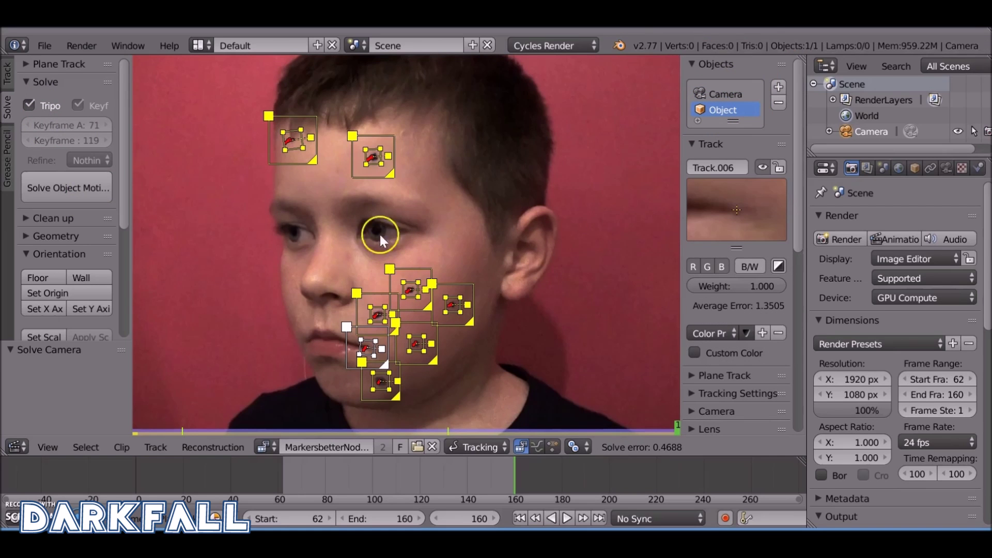
{"action": "right_click", "coordinate": [395, 162]}
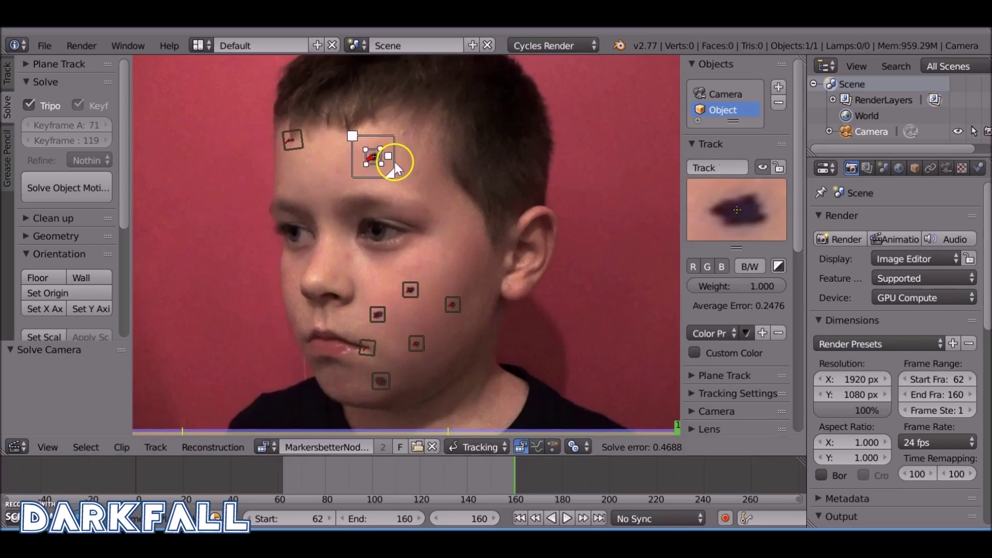
Switch the clip editor to Mask mode and create a new mask named Marker Removal
{"action": "left_click", "coordinate": [472, 450]}
{"action": "left_click", "coordinate": [480, 414]}
{"action": "left_click", "coordinate": [482, 442]}
{"action": "left_click", "coordinate": [484, 447]}
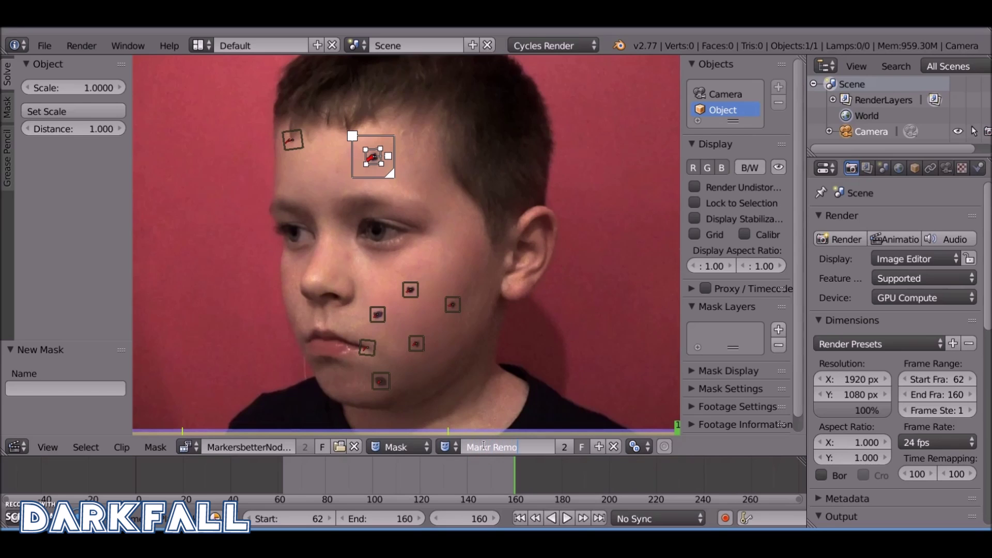
{"action": "key", "text": "Return"}
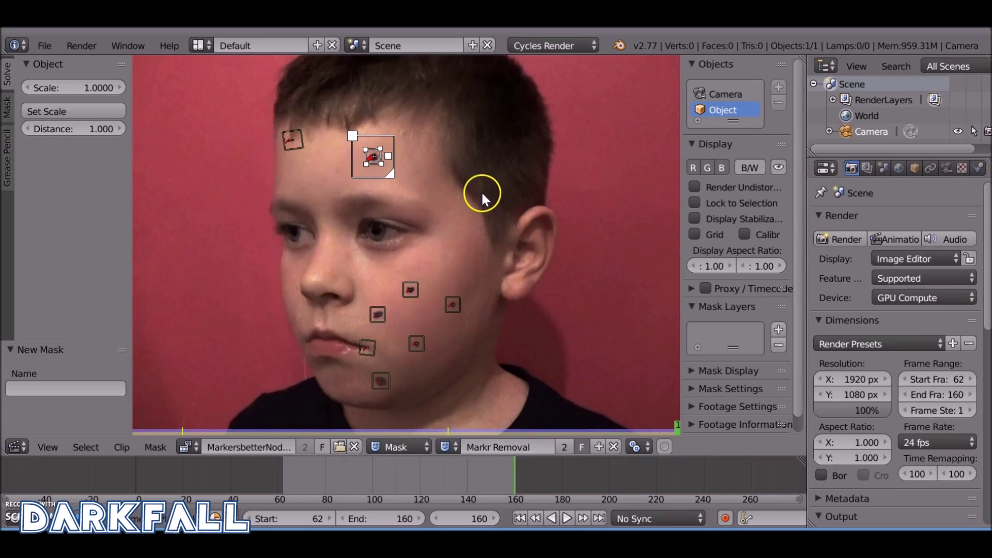
{"action": "double_click", "coordinate": [489, 446]}
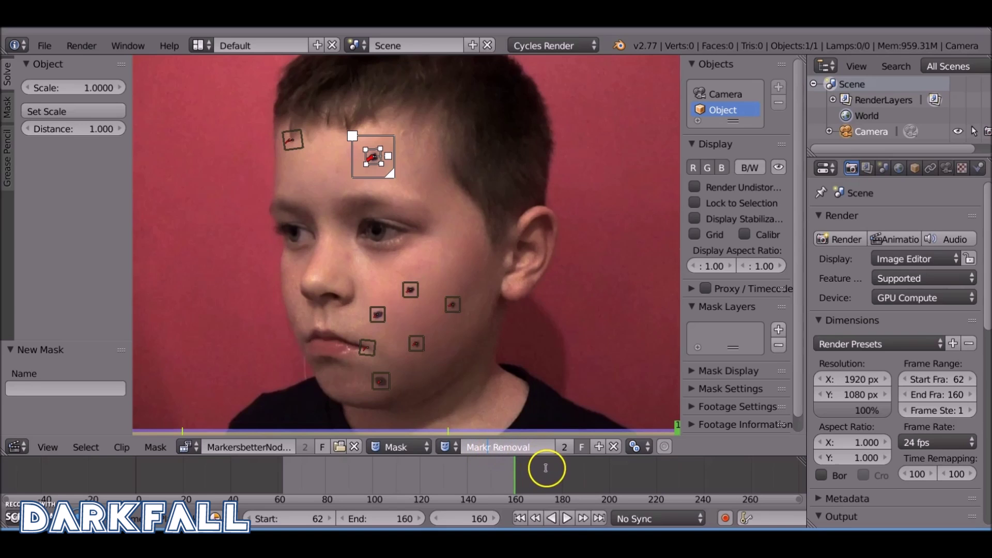
{"action": "type", "text": "e"}
{"action": "key", "text": "Return"}
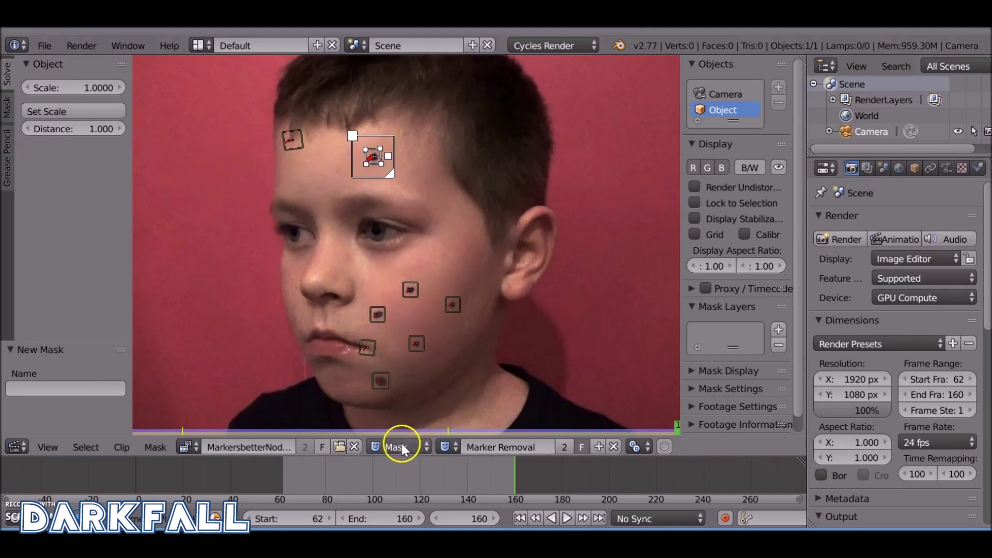
Place the 2D cursor on the forehead dot and add a circular mask spline around it
{"action": "scroll", "coordinate": [385, 165], "scroll_direction": "up", "scroll_amount": 5}
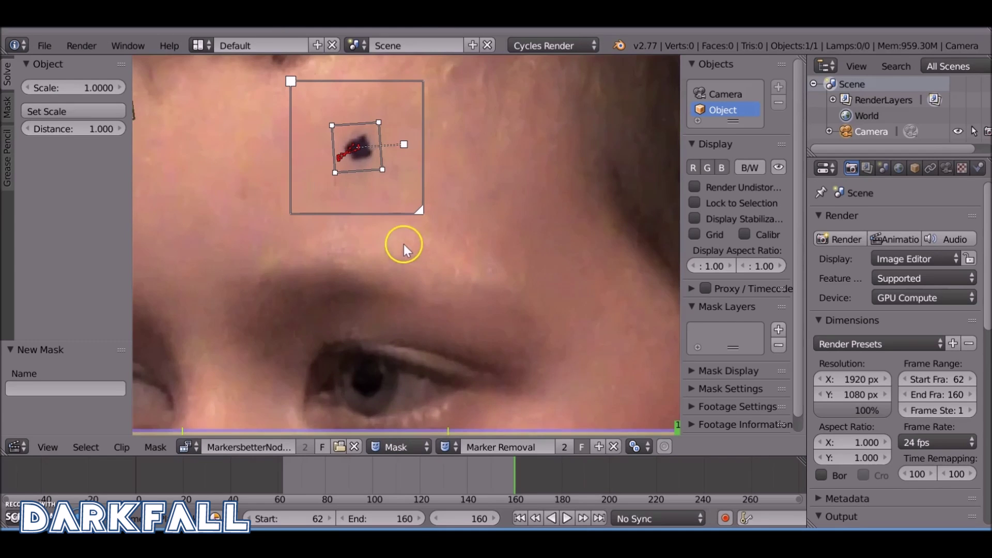
{"action": "left_click_drag", "start_coordinate": [295, 145], "coordinate": [150, 177]}
{"action": "key", "text": "ctrl+z"}
{"action": "left_click", "coordinate": [365, 213]}
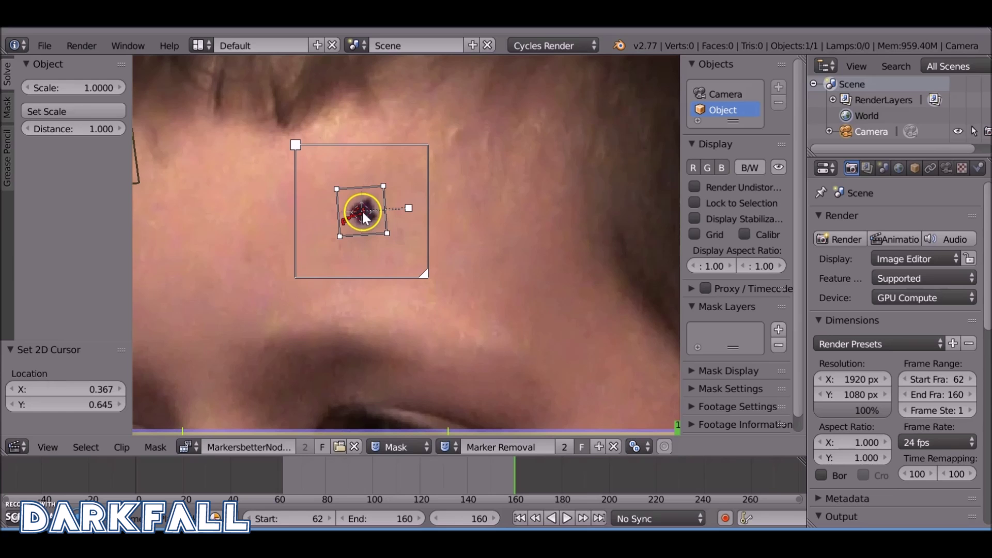
{"action": "left_click", "coordinate": [8, 108]}
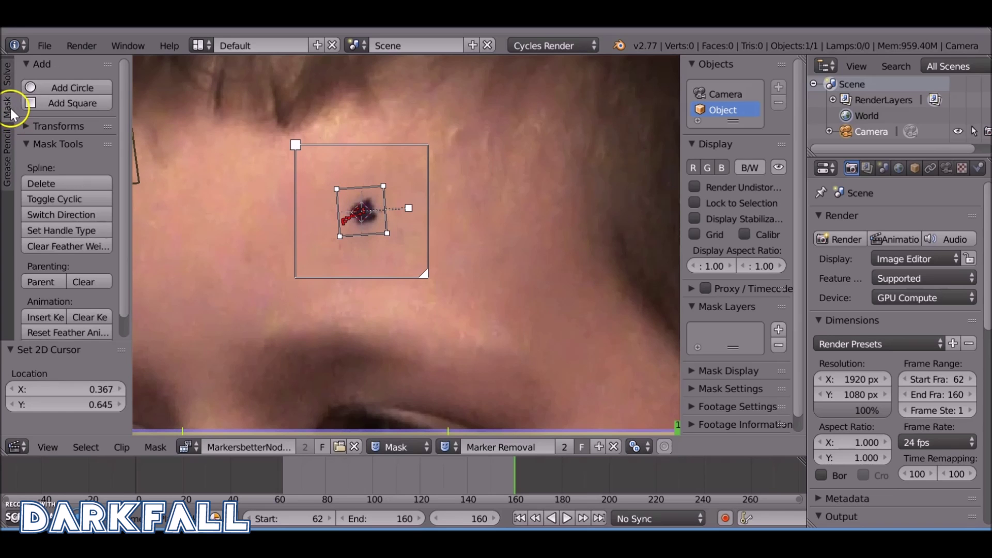
{"action": "left_click", "coordinate": [58, 87]}
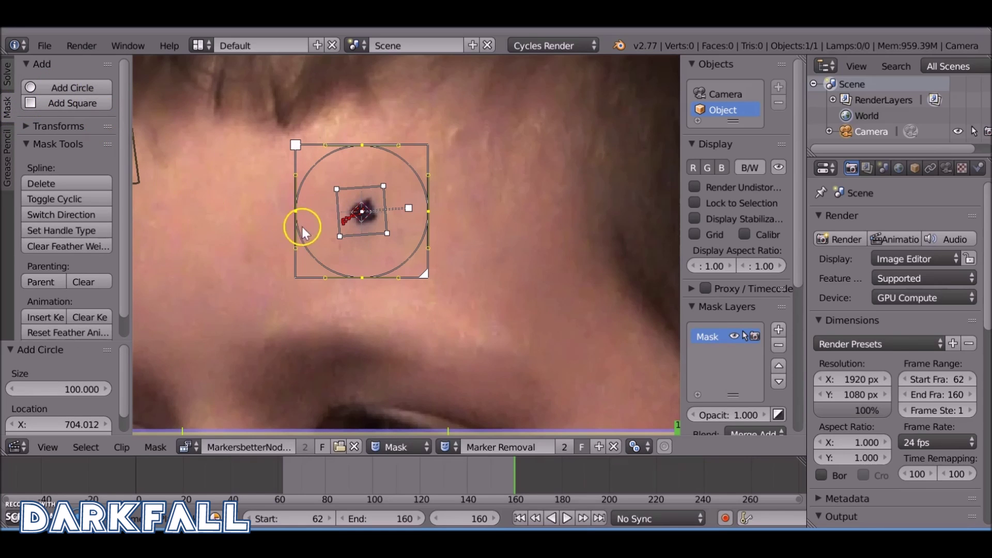
{"action": "left_click_drag", "start_coordinate": [361, 277], "coordinate": [363, 246]}
{"action": "left_click_drag", "start_coordinate": [363, 145], "coordinate": [366, 179]}
{"action": "left_click_drag", "start_coordinate": [429, 210], "coordinate": [401, 215]}
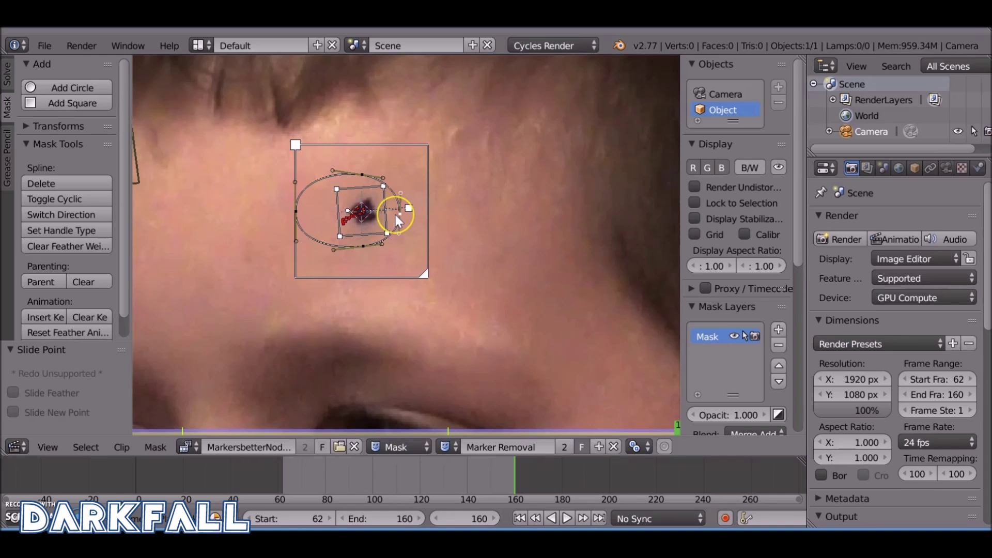
{"action": "key", "text": "ctrl+z"}
{"action": "key", "text": "ctrl+z"}
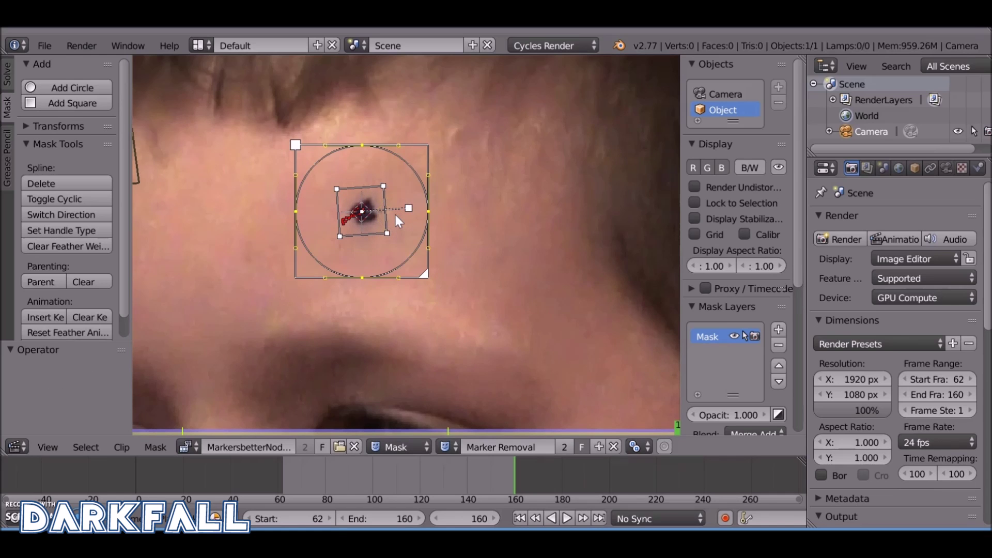
Replace the large mask circle on the forehead dot with a circle of size 31.5 centred at X 704.832, Y 696.869
{"action": "key", "text": "x"}
{"action": "left_click", "coordinate": [395, 212]}
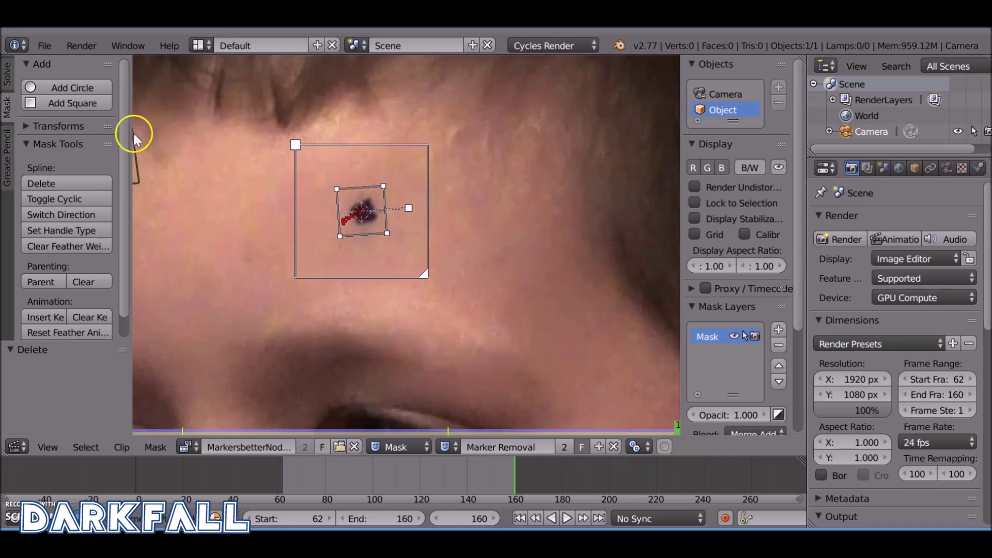
{"action": "left_click", "coordinate": [64, 87]}
{"action": "scroll", "coordinate": [67, 377], "scroll_direction": "down", "scroll_amount": 1}
{"action": "left_click_drag", "start_coordinate": [82, 370], "coordinate": [70, 370]}
{"action": "left_click_drag", "start_coordinate": [875, 334], "coordinate": [437, 509]}
{"action": "scroll", "coordinate": [355, 263], "scroll_direction": "up", "scroll_amount": 3}
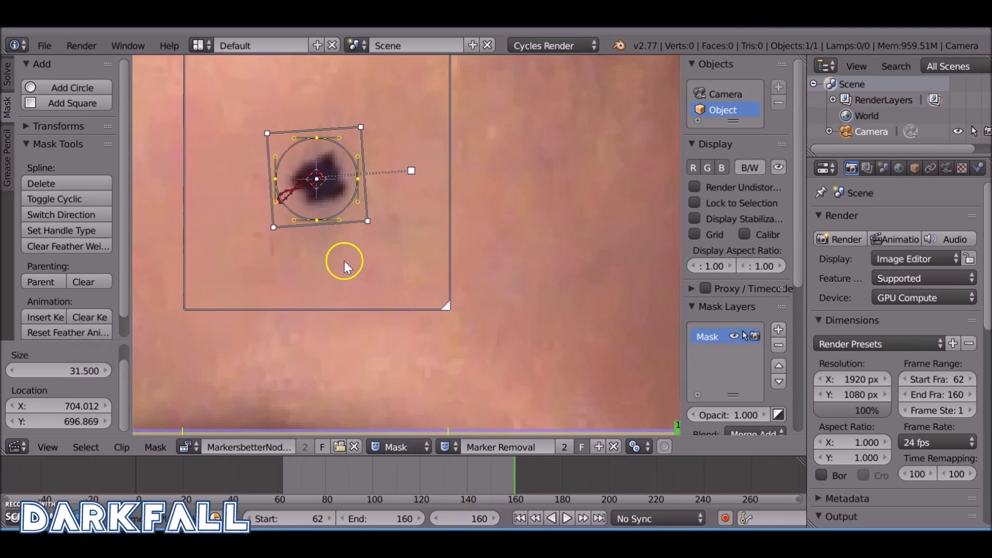
{"action": "left_click_drag", "start_coordinate": [67, 406], "coordinate": [95, 388]}
{"action": "scroll", "coordinate": [312, 263], "scroll_direction": "down", "scroll_amount": 3}
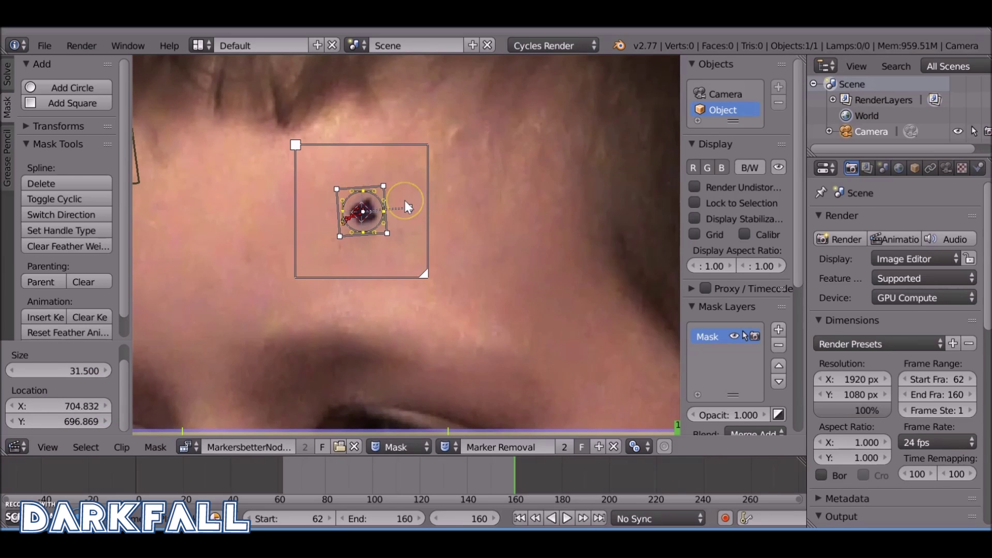
Extend the feather of the forehead dot's circular mask outward at frame 142 and scrub the timeline to check its coverage
{"action": "left_click_drag", "start_coordinate": [510, 485], "coordinate": [472, 483]}
{"action": "left_click_drag", "start_coordinate": [350, 198], "coordinate": [352, 174]}
{"action": "scroll", "coordinate": [436, 259], "scroll_direction": "down", "scroll_amount": 6}
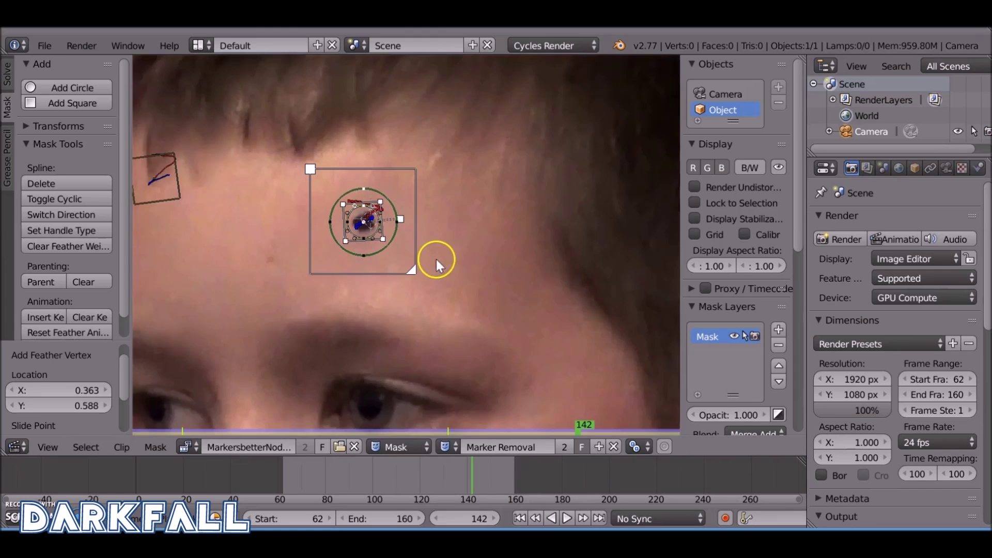
{"action": "left_click_drag", "start_coordinate": [475, 461], "coordinate": [465, 478]}
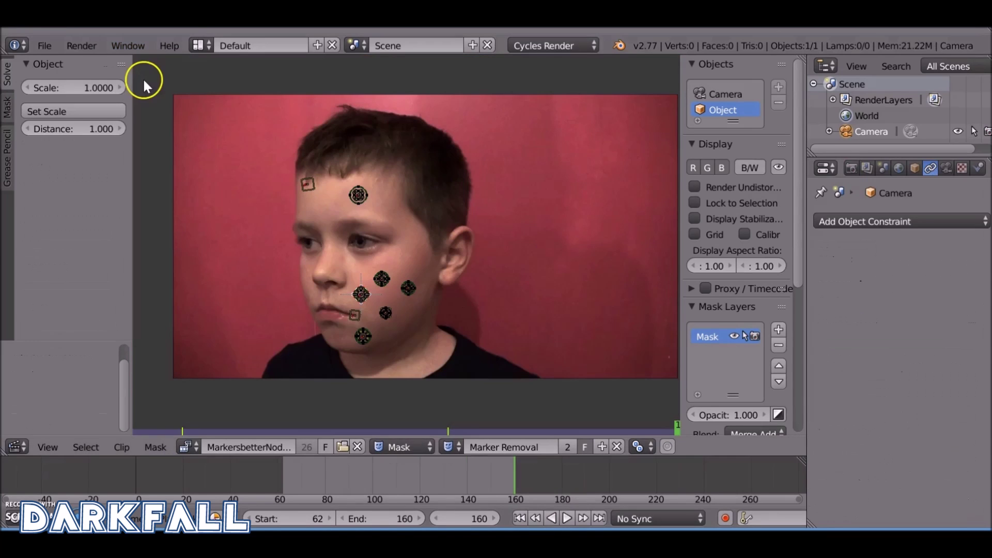
Scrub through the masked face footage to its last frame and rename the face's tracking object to Planar
{"action": "left_click_drag", "start_coordinate": [495, 485], "coordinate": [471, 468]}
{"action": "left_click", "coordinate": [599, 518]}
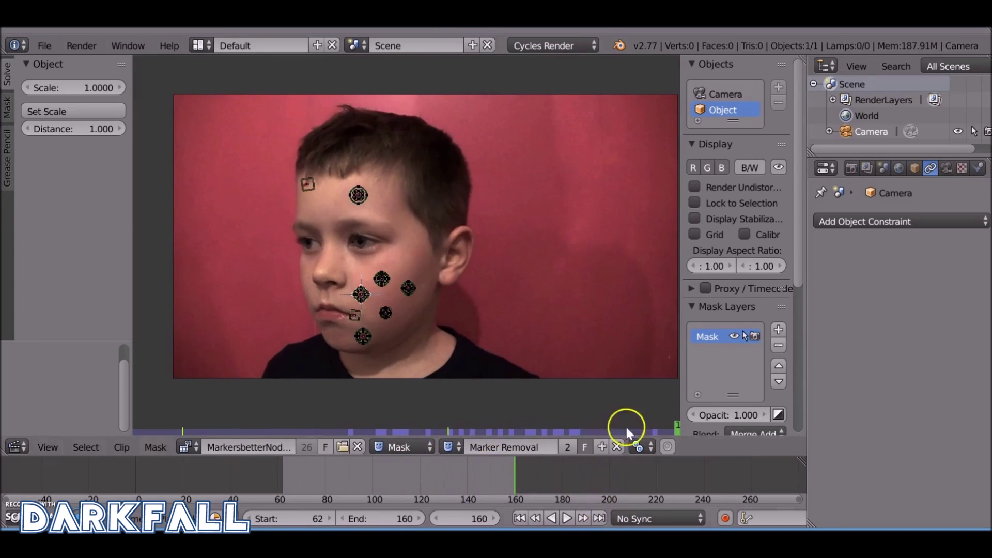
{"action": "double_click", "coordinate": [723, 110]}
{"action": "type", "text": "Plane"}
{"action": "key", "text": "Return"}
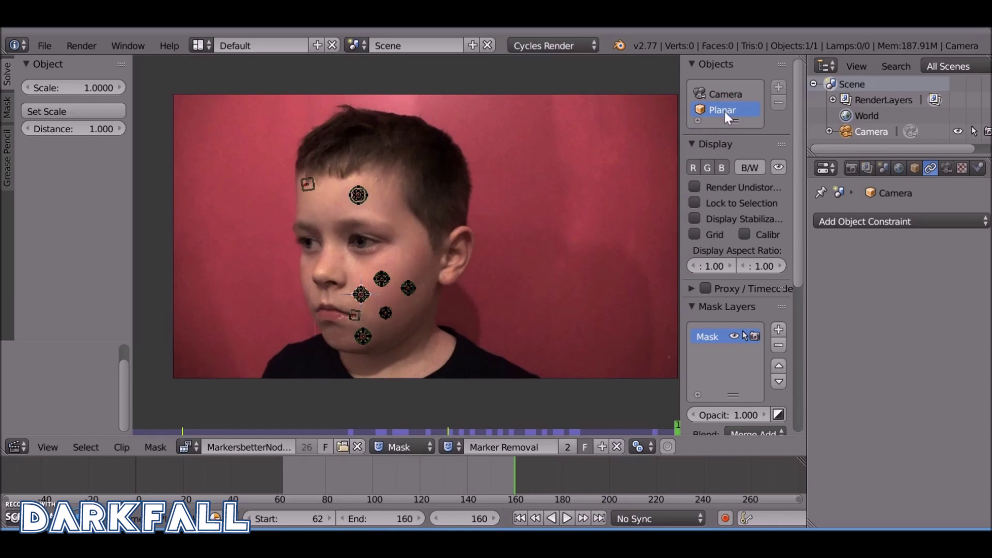
Return to frame 62, switch the clip editor back to Tracking mode and prefetch the clip's frames
{"action": "left_click", "coordinate": [519, 519]}
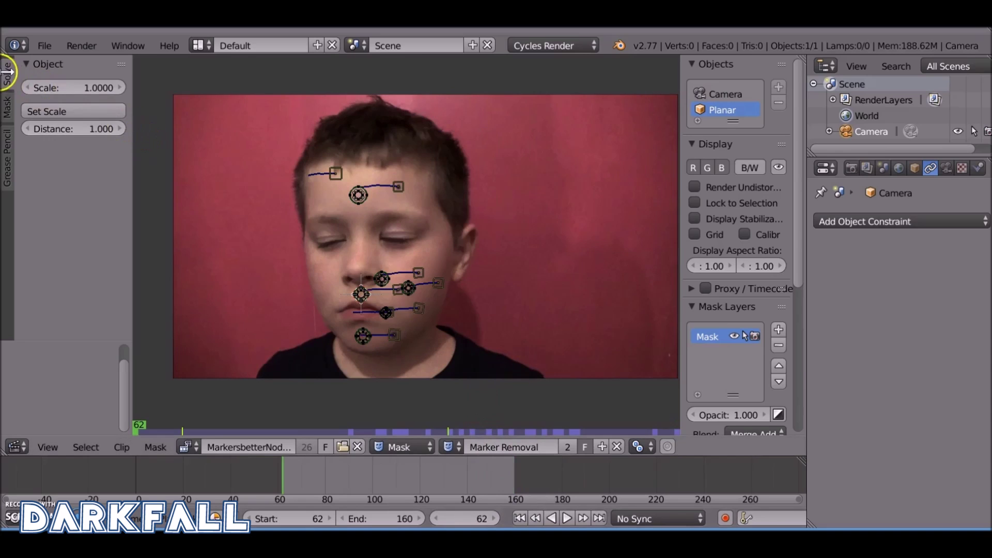
{"action": "left_click", "coordinate": [8, 106]}
{"action": "left_click", "coordinate": [8, 73]}
{"action": "left_click", "coordinate": [400, 445]}
{"action": "left_click", "coordinate": [406, 427]}
{"action": "left_click", "coordinate": [6, 72]}
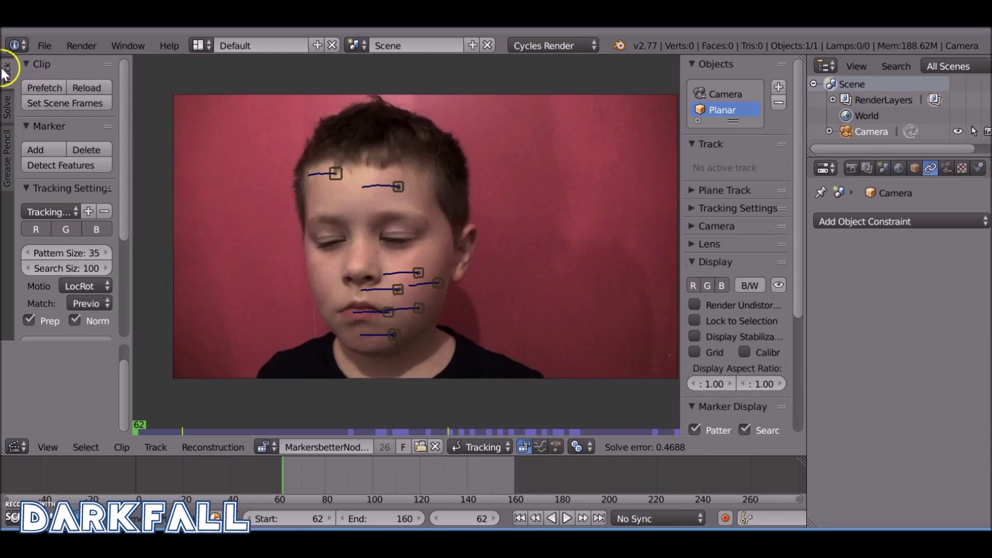
{"action": "left_click", "coordinate": [60, 86]}
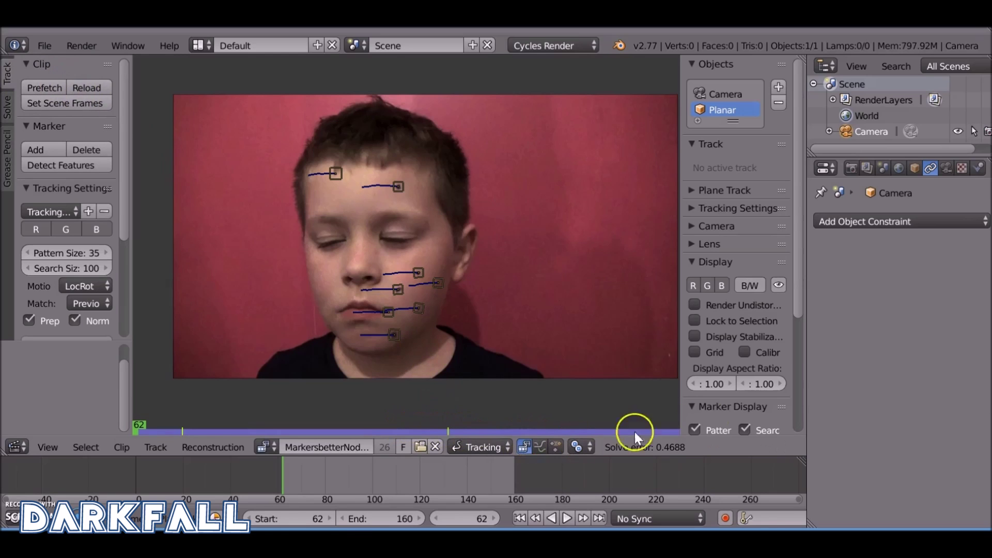
Move to frame 95 and set up the tracking scene from the solved clip
{"action": "left_click_drag", "start_coordinate": [283, 466], "coordinate": [361, 475]}
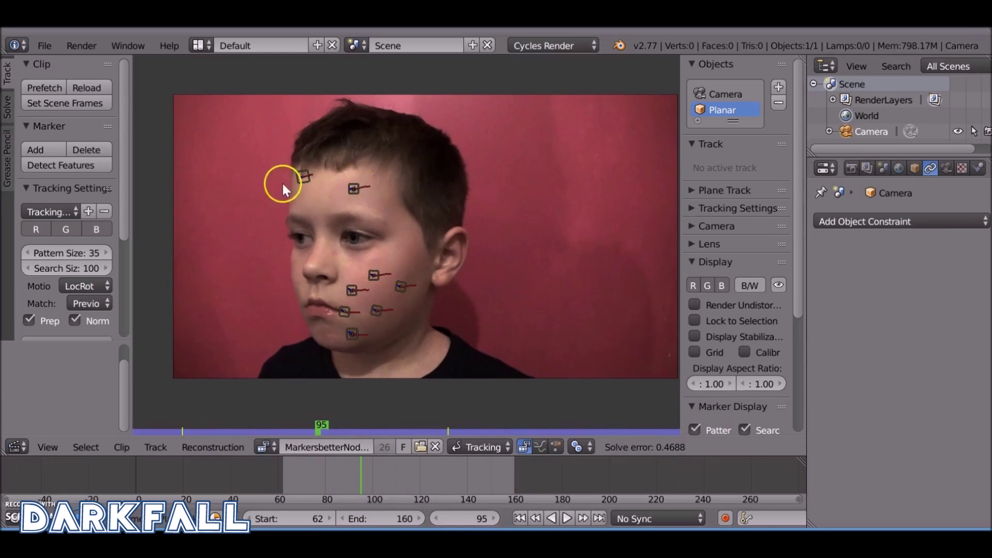
{"action": "scroll", "coordinate": [40, 185], "scroll_direction": "down", "scroll_amount": 7}
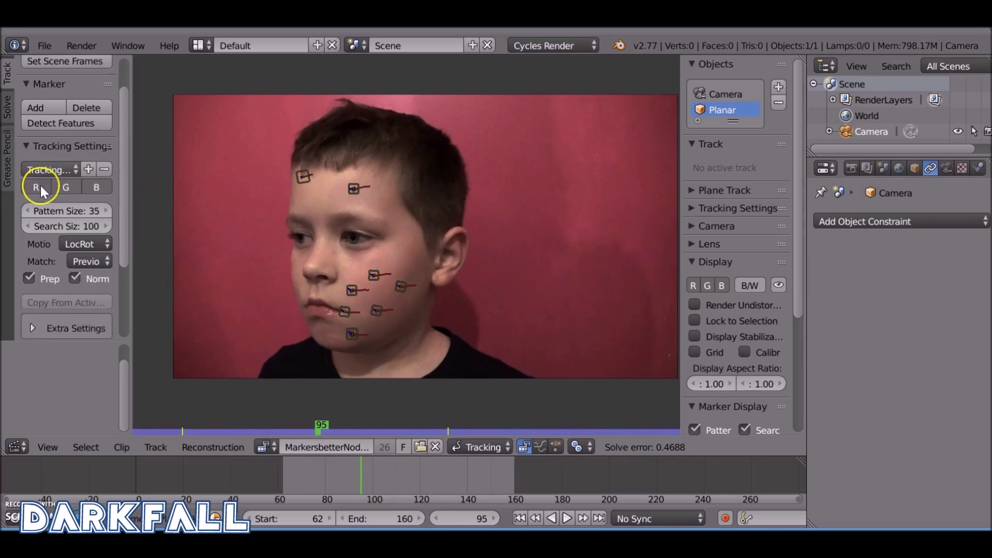
{"action": "left_click", "coordinate": [6, 120]}
{"action": "left_click", "coordinate": [41, 220]}
{"action": "scroll", "coordinate": [54, 262], "scroll_direction": "down", "scroll_amount": 10}
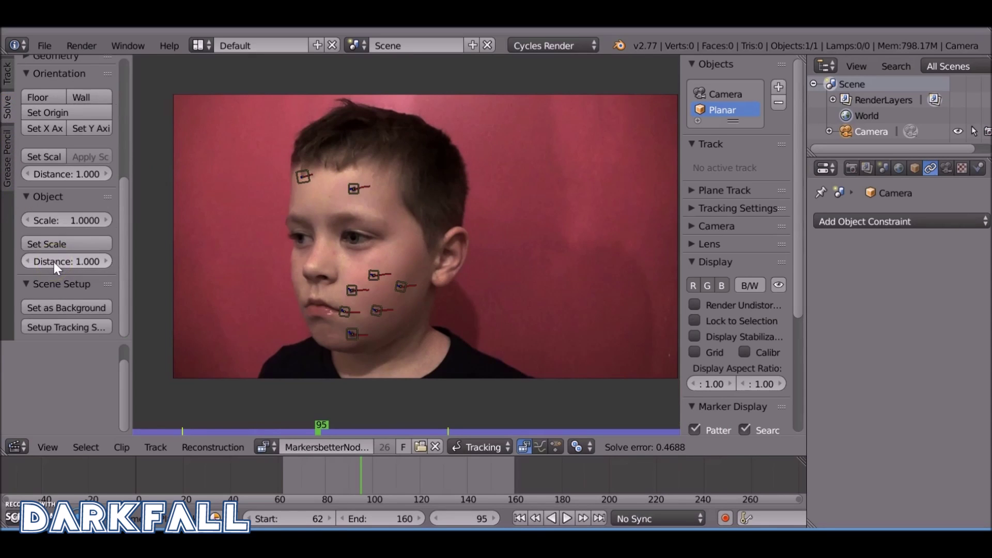
{"action": "left_click", "coordinate": [64, 329]}
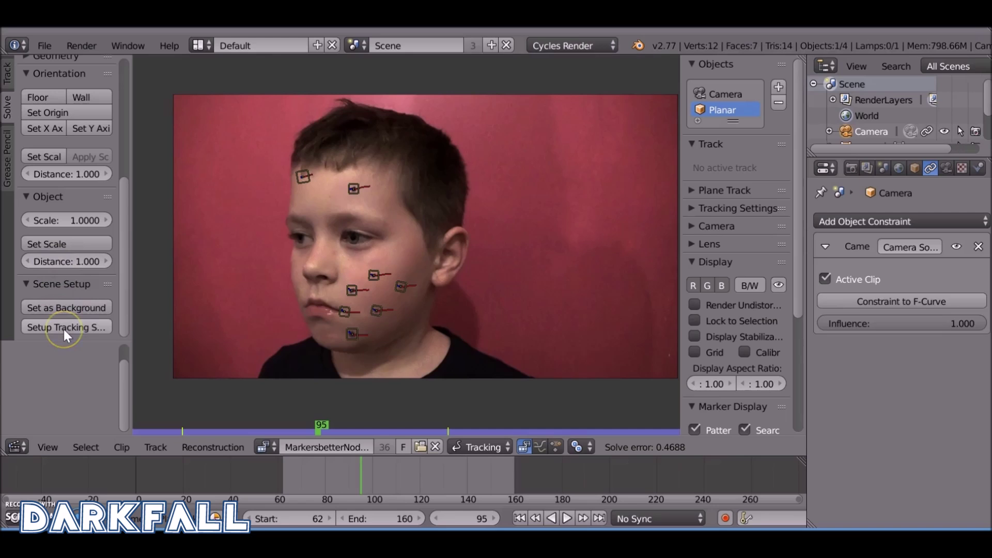
Show the 3D View through the camera and delete the cube and the Ground plane
{"action": "left_click", "coordinate": [16, 446]}
{"action": "left_click", "coordinate": [31, 430]}
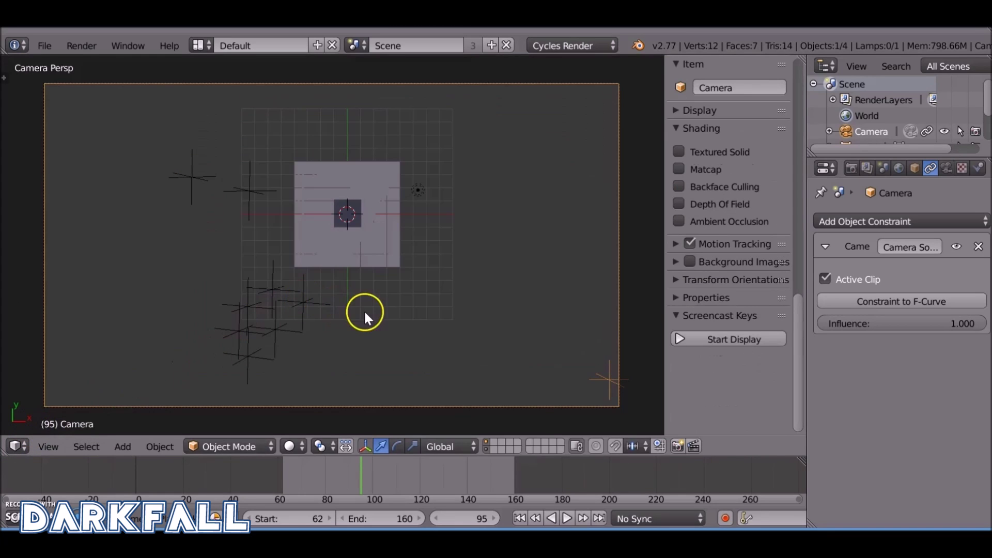
{"action": "middle_click_drag", "start_coordinate": [366, 310], "coordinate": [380, 252]}
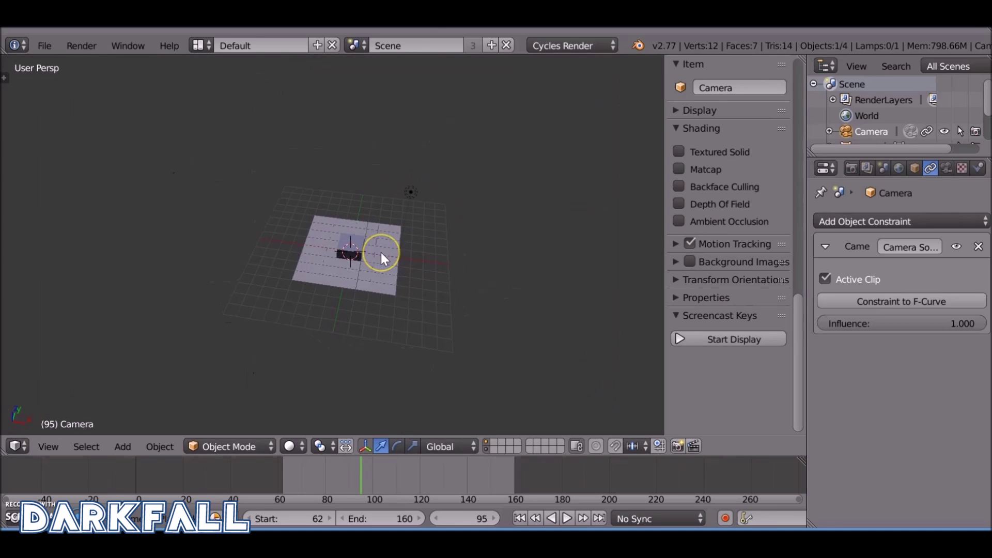
{"action": "key", "text": "KP_0"}
{"action": "right_click", "coordinate": [349, 215]}
{"action": "right_click", "coordinate": [367, 179]}
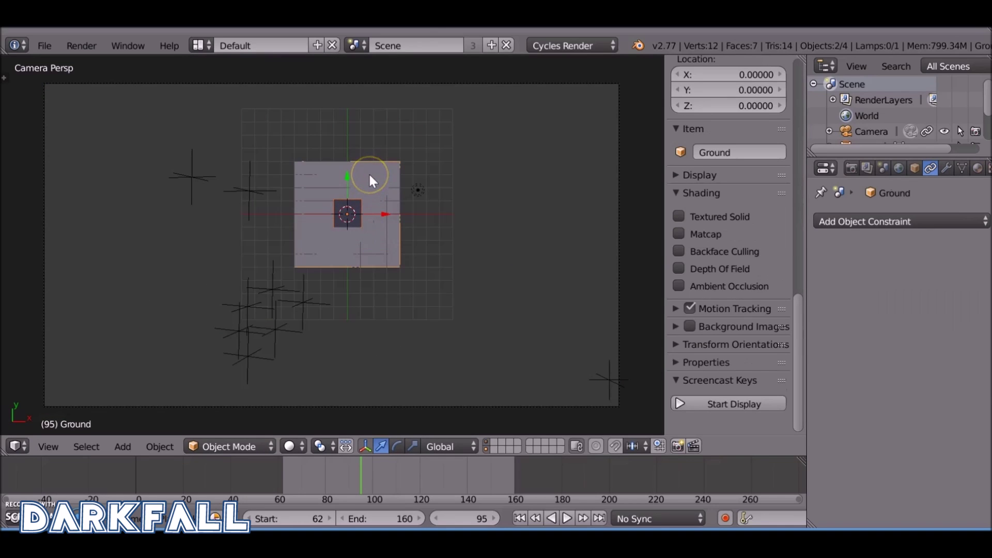
{"action": "key", "text": "Delete"}
{"action": "key", "text": "a"}
{"action": "key", "text": "a"}
Enable background images in the camera view and add one that shows the movie clip
{"action": "key", "text": "n"}
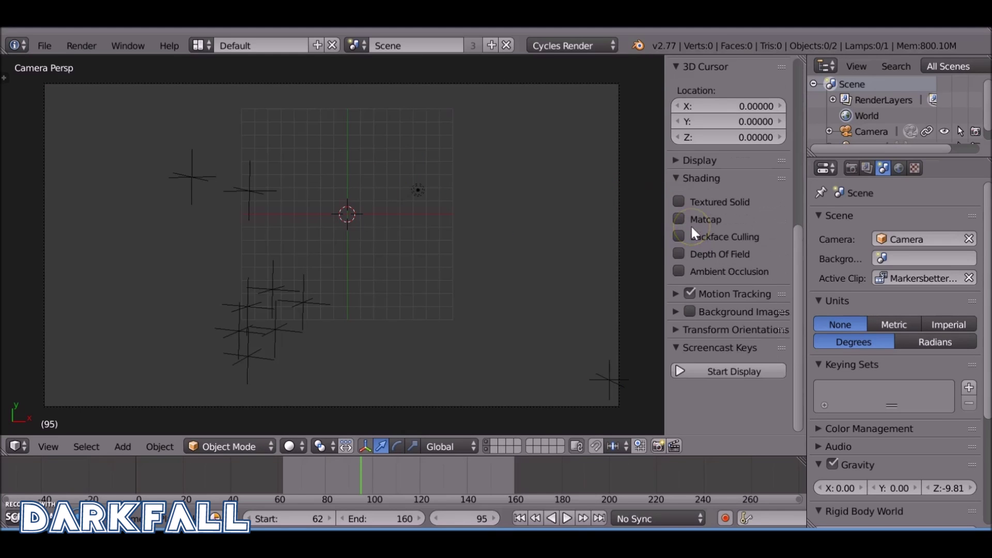
{"action": "left_click", "coordinate": [699, 178]}
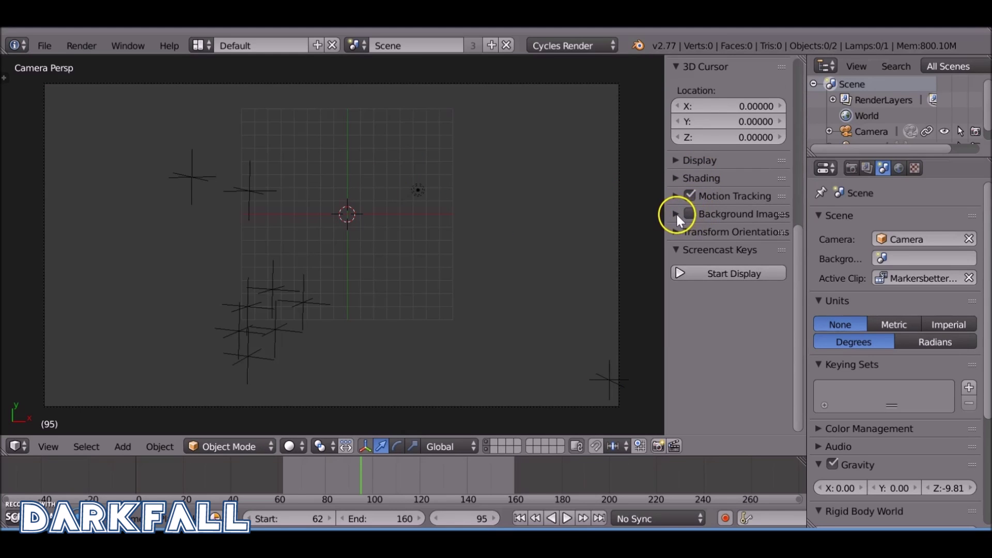
{"action": "left_click", "coordinate": [676, 213]}
{"action": "left_click", "coordinate": [690, 213]}
{"action": "left_click", "coordinate": [706, 235]}
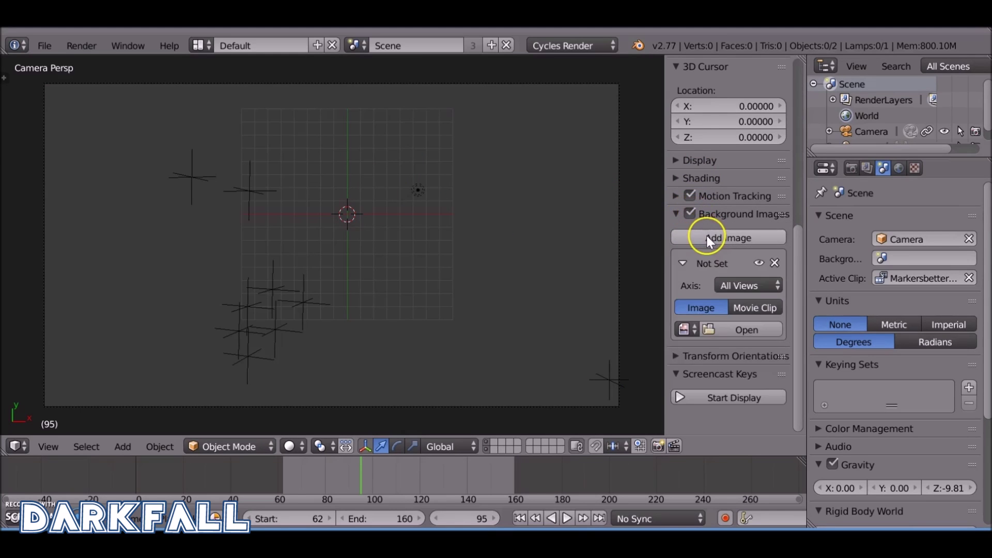
{"action": "left_click", "coordinate": [744, 308]}
{"action": "left_click", "coordinate": [676, 214]}
{"action": "key", "text": "a"}
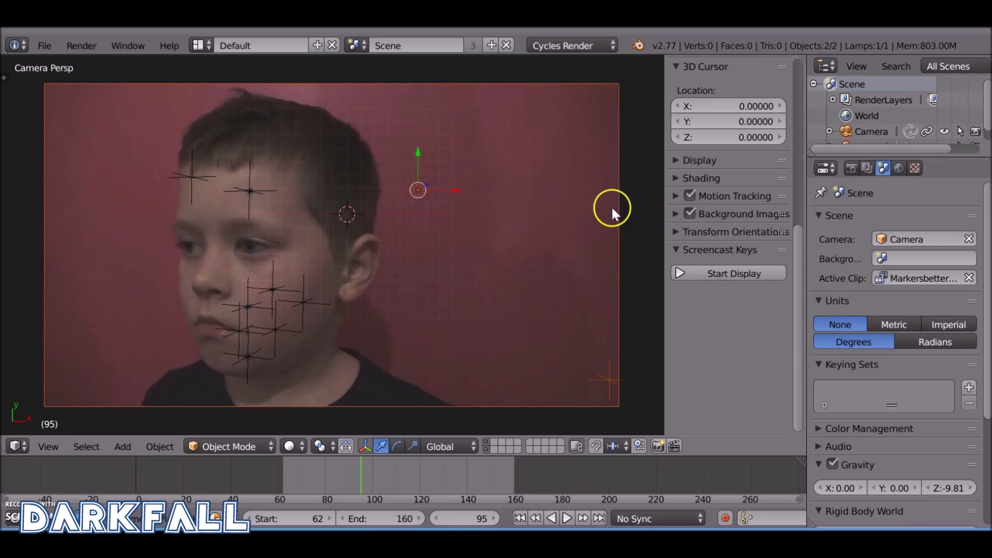
{"action": "key", "text": "n"}
Select the track point on the boy's lower cheek and snap the 3D cursor to it
{"action": "scroll", "coordinate": [414, 263], "scroll_direction": "down", "scroll_amount": 3}
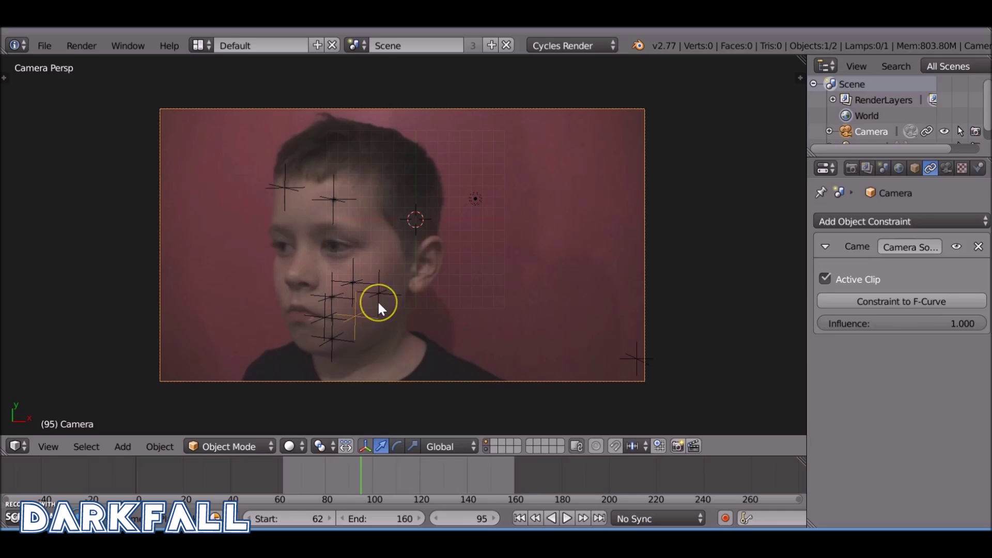
{"action": "key", "text": "space"}
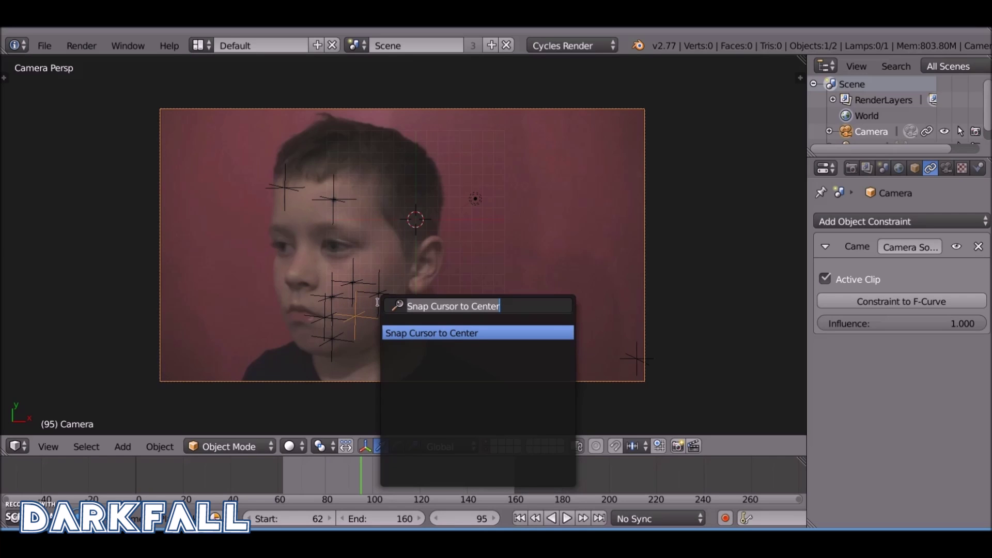
{"action": "type", "text": "snap"}
{"action": "key", "text": "Down"}
{"action": "key", "text": "Down"}
{"action": "key", "text": "Down"}
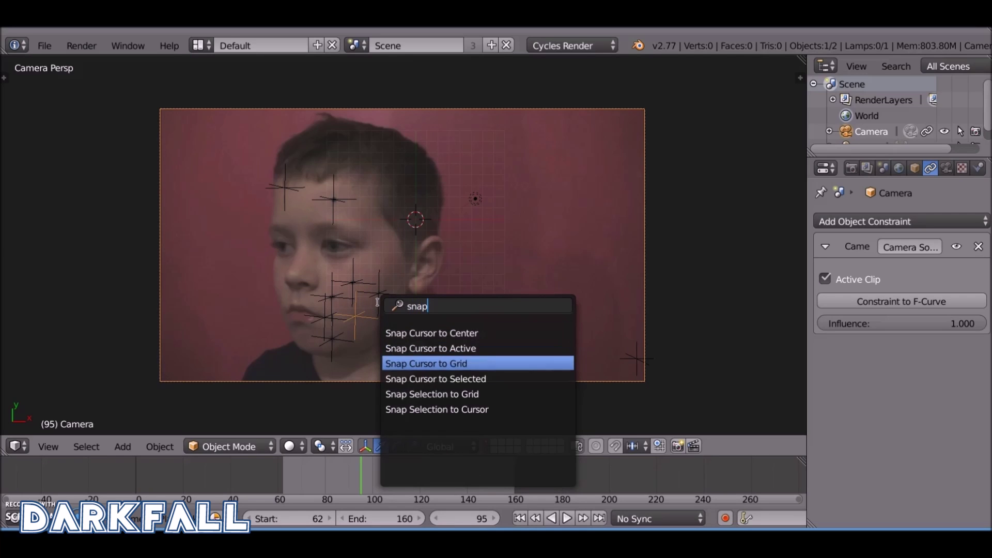
{"action": "key", "text": "Return"}
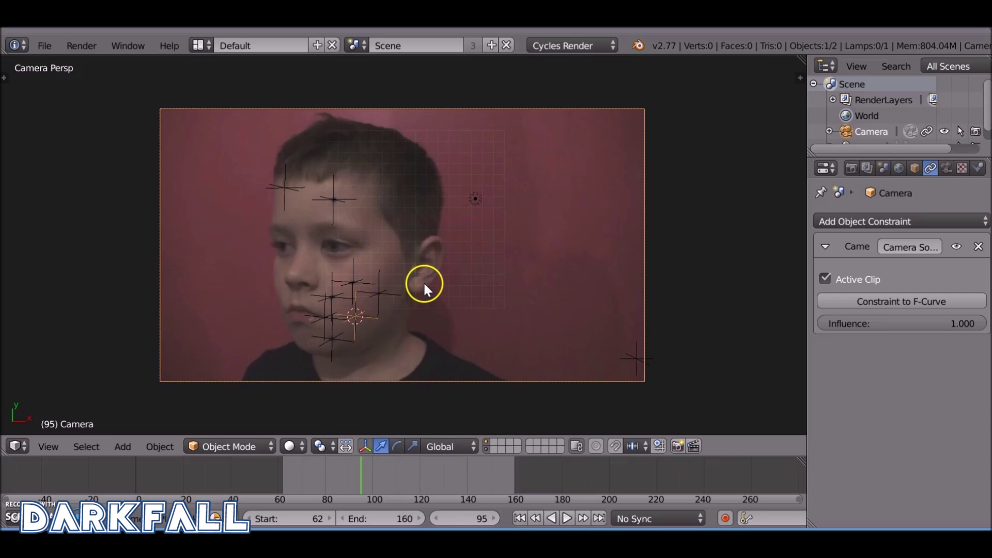
Add a mesh plane at the 3D cursor on the boy's lower cheek
{"action": "key", "text": "shift+a"}
{"action": "mouse_move", "coordinate": [427, 284]}
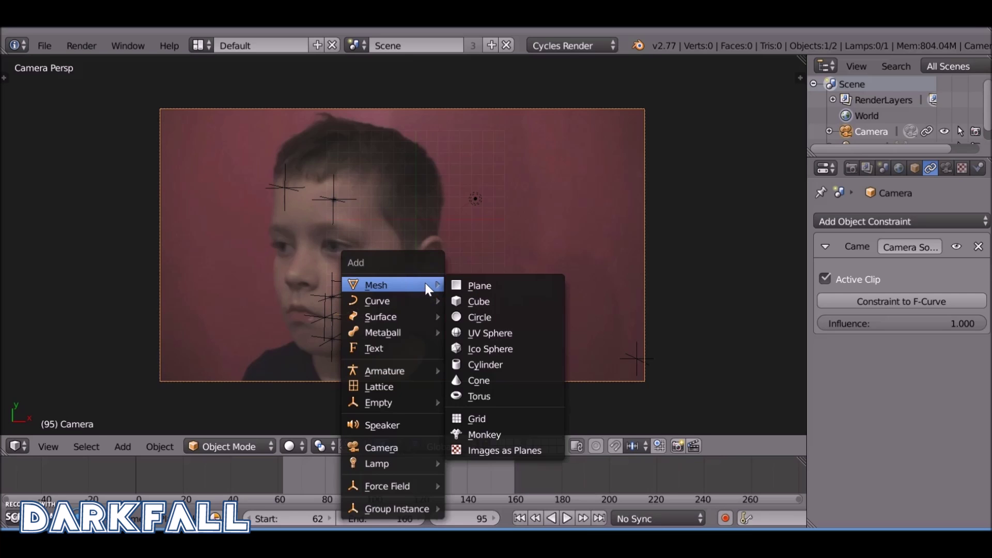
{"action": "left_click", "coordinate": [475, 283]}
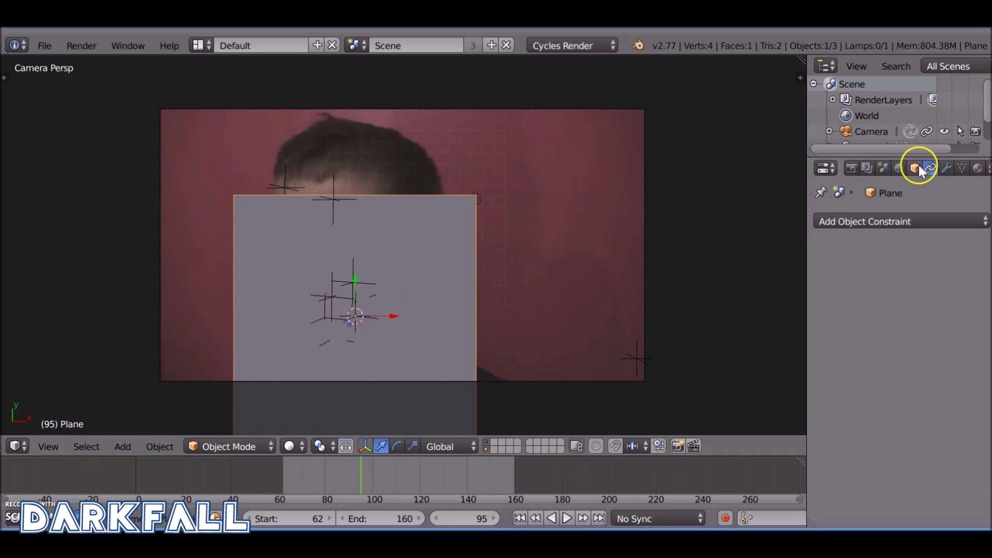
Add an Object Solver constraint to the plane, turn off Active Clip and assign the face footage as its movie clip
{"action": "left_click", "coordinate": [926, 218]}
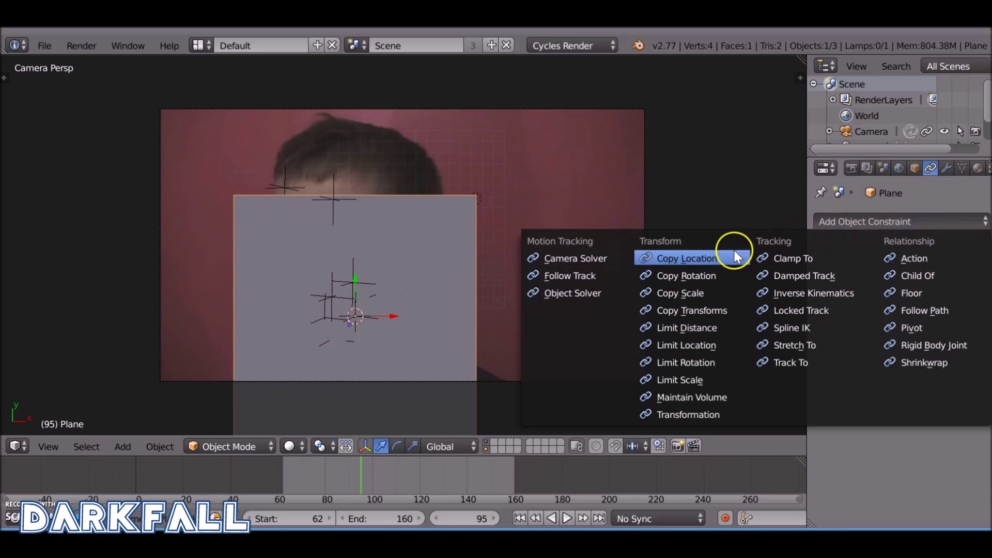
{"action": "left_click", "coordinate": [589, 293]}
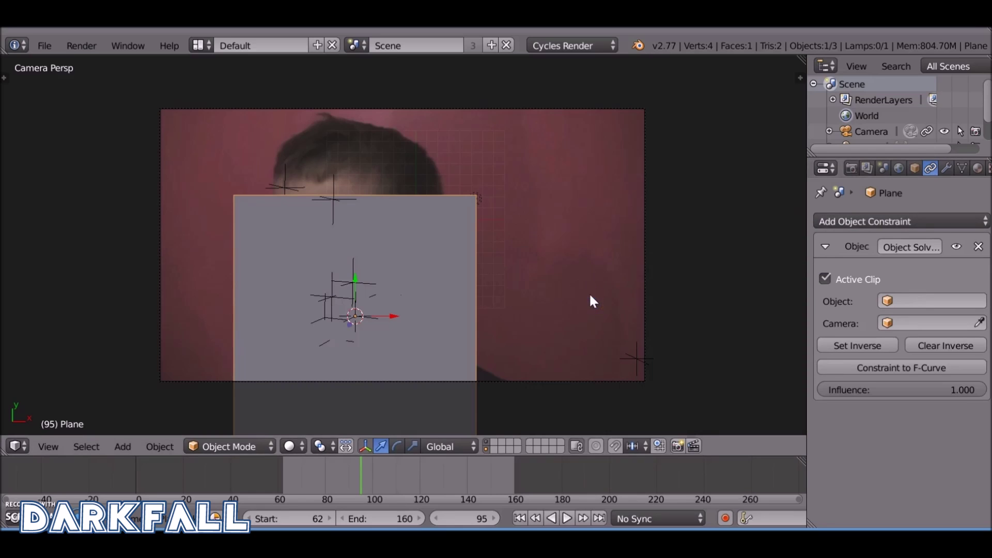
{"action": "left_click", "coordinate": [825, 279]}
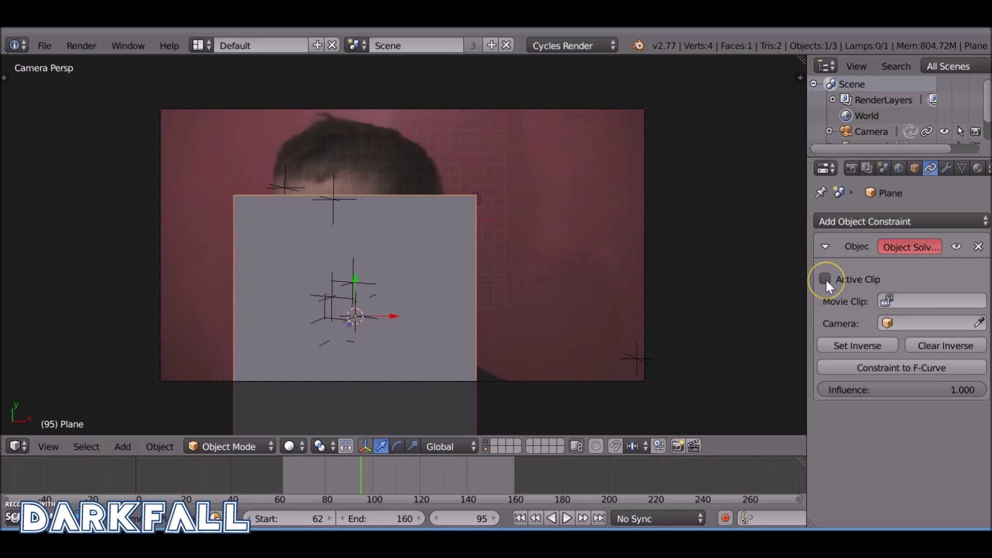
{"action": "left_click", "coordinate": [931, 298]}
{"action": "left_click", "coordinate": [914, 328]}
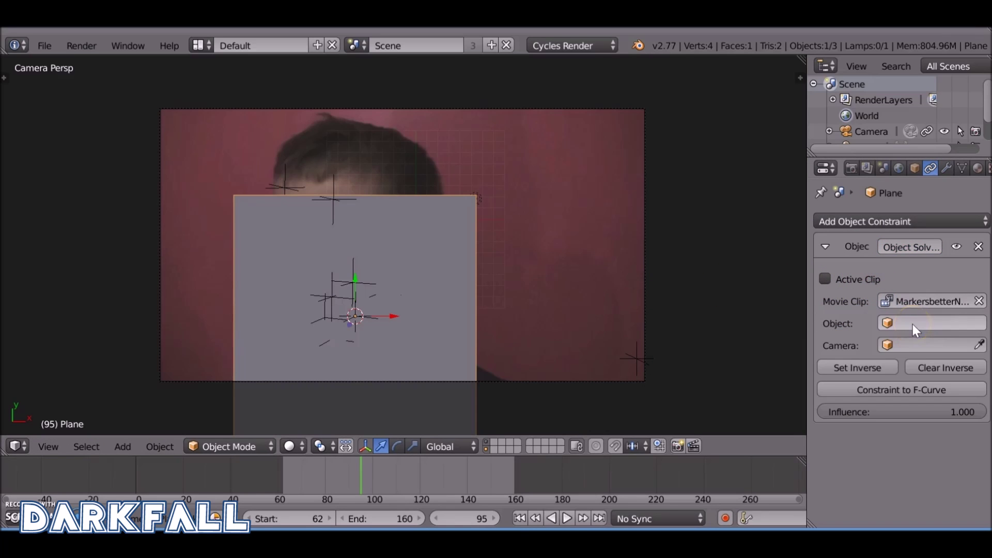
Set the plane's Object Solver constraint to object Planar and camera Camera, and apply Set Inverse
{"action": "left_click", "coordinate": [912, 324]}
{"action": "left_click", "coordinate": [855, 359]}
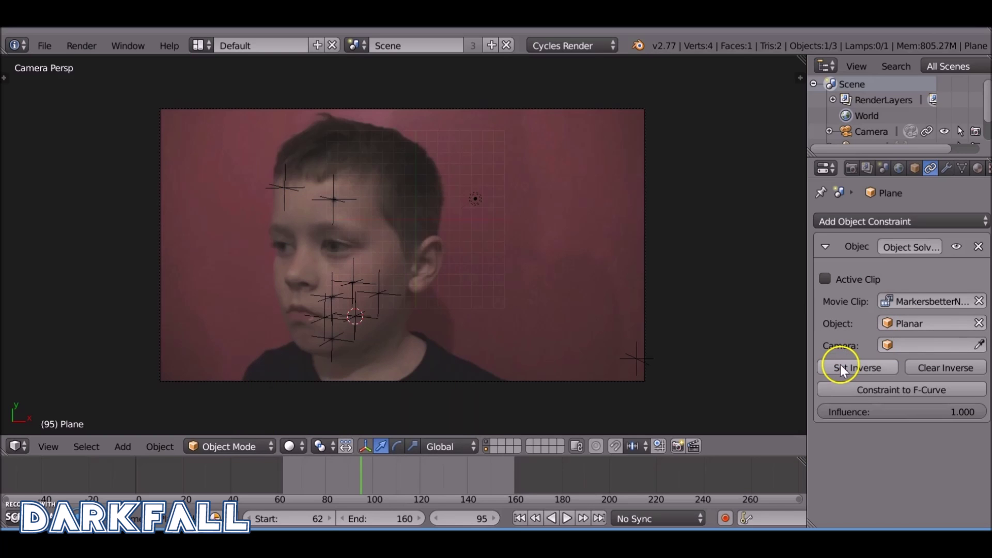
{"action": "left_click", "coordinate": [908, 345]}
{"action": "left_click", "coordinate": [854, 368]}
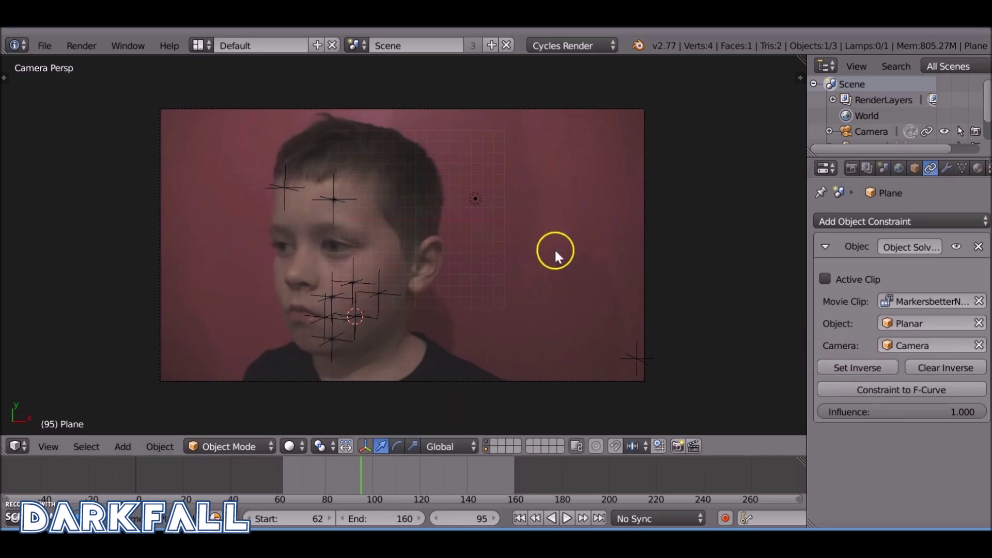
{"action": "left_click", "coordinate": [858, 368]}
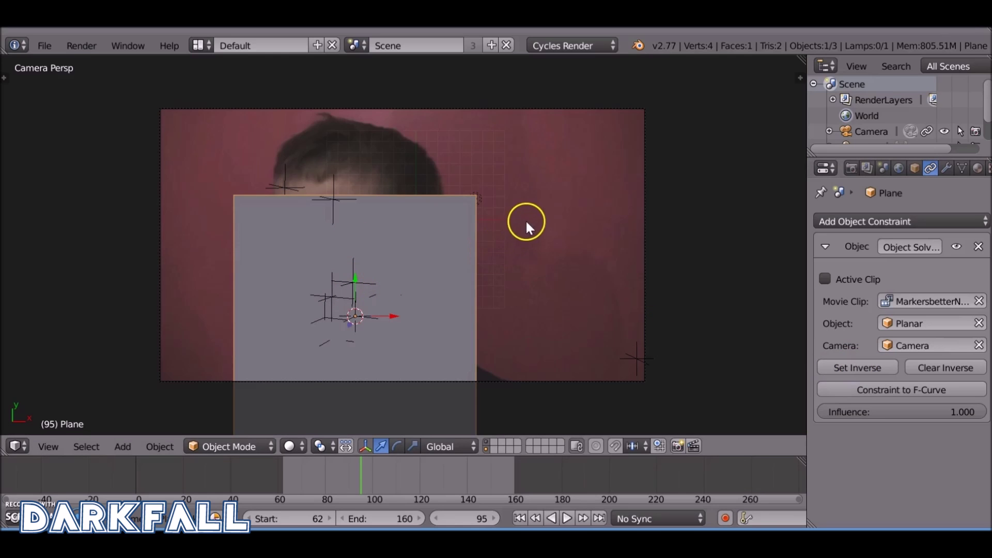
Scale the plane on the boy's lower cheek down to about 0.18
{"action": "key", "text": "s"}
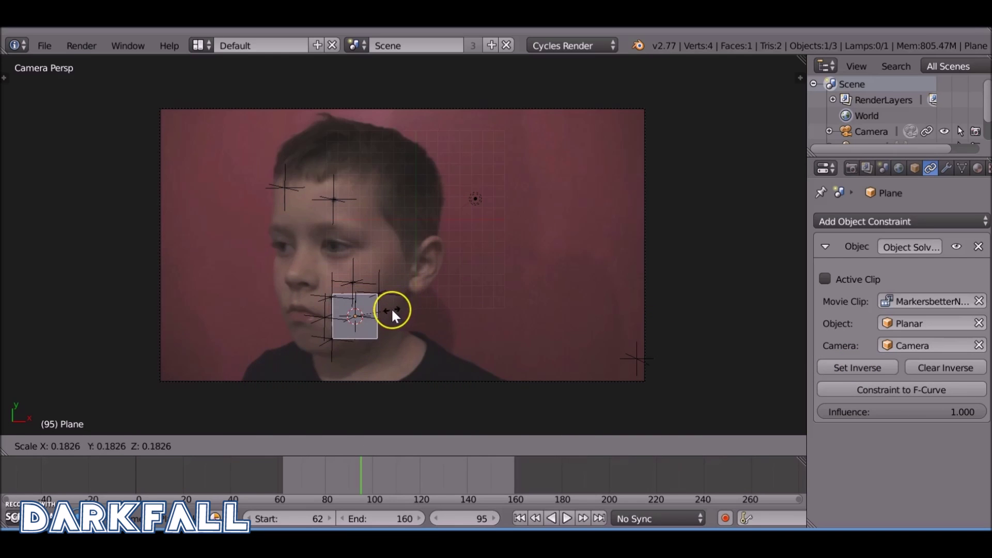
{"action": "left_click", "coordinate": [392, 309]}
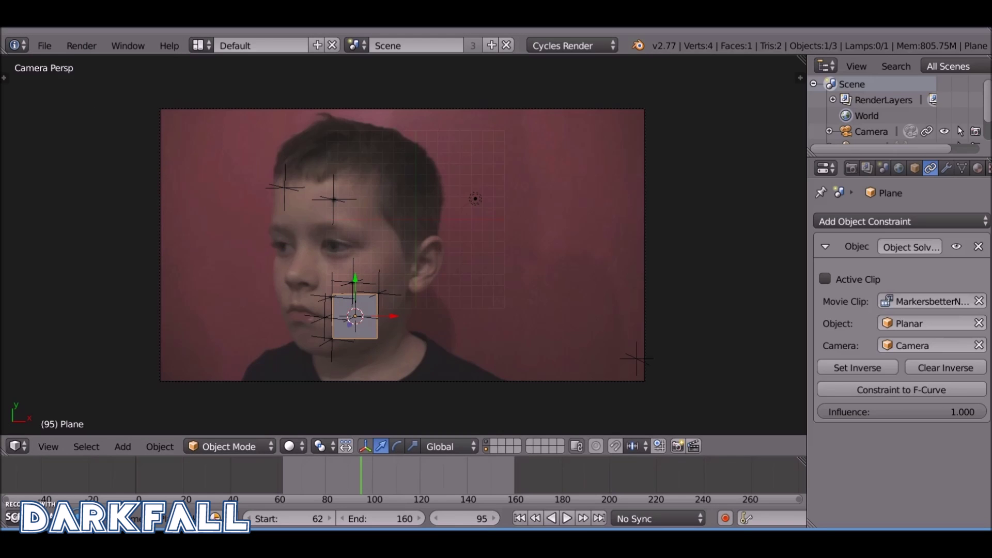
Start the Screencast Keys display for the 3D view and hide its settings again
{"action": "key", "text": "n"}
{"action": "scroll", "coordinate": [726, 306], "scroll_direction": "down", "scroll_amount": 8}
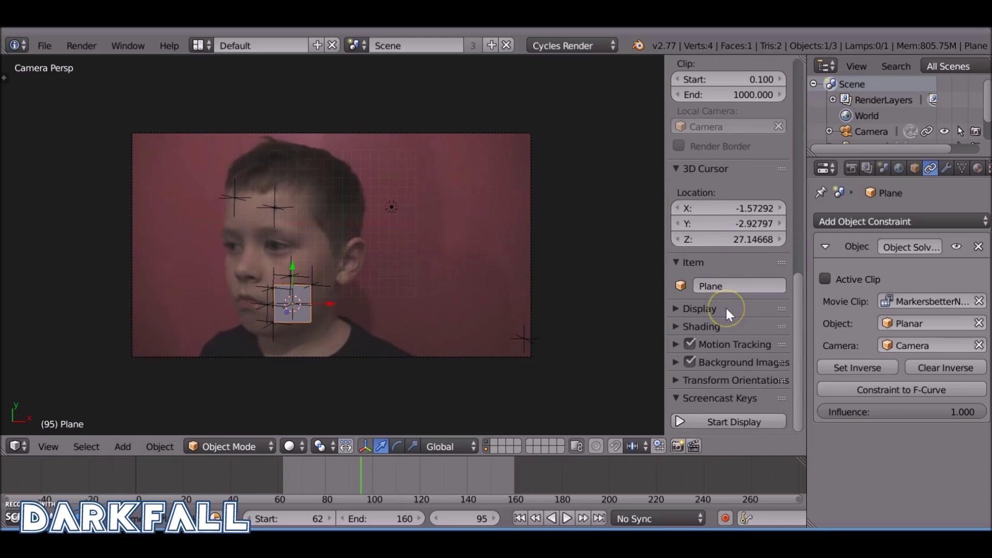
{"action": "left_click", "coordinate": [707, 419]}
{"action": "scroll", "coordinate": [713, 376], "scroll_direction": "down", "scroll_amount": 6}
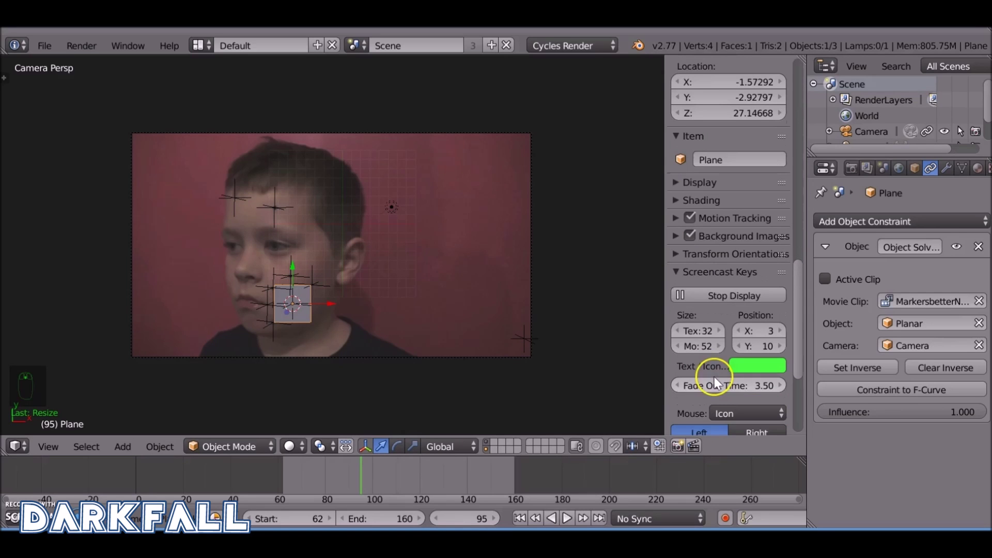
{"action": "key", "text": "n"}
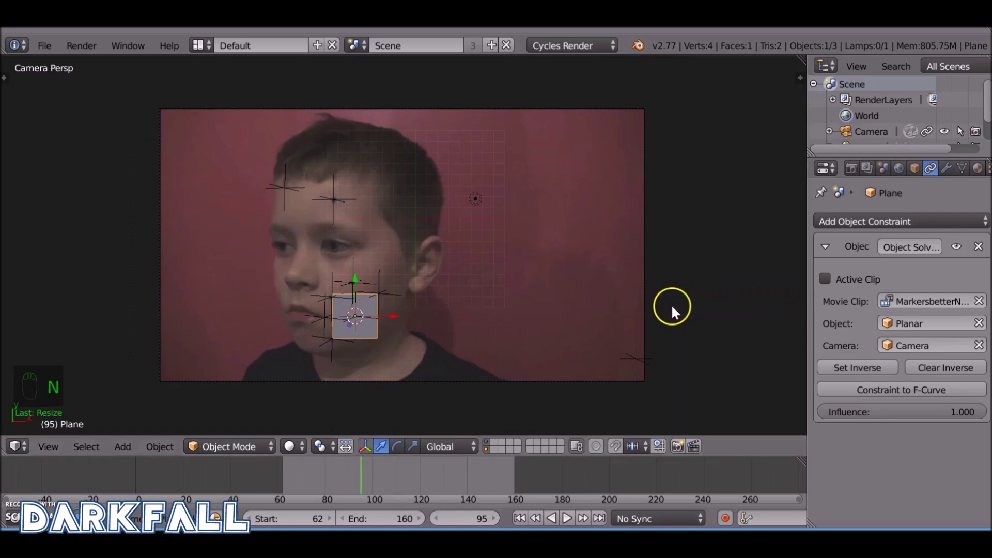
Resize the plane to cover the lower cheek area between the track points and rotate it by about -20°
{"action": "key", "text": "s"}
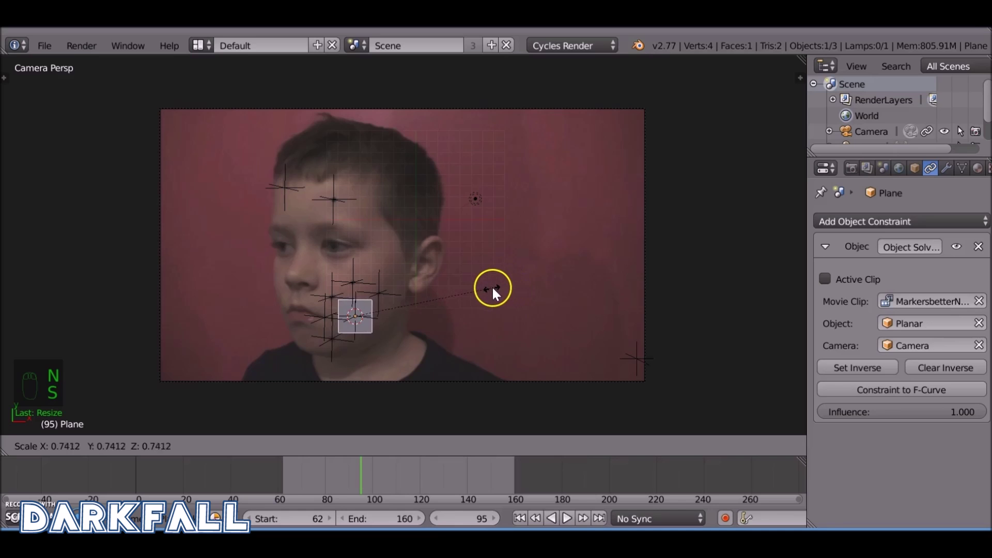
{"action": "left_click", "coordinate": [491, 286]}
{"action": "scroll", "coordinate": [464, 268], "scroll_direction": "up", "scroll_amount": 4}
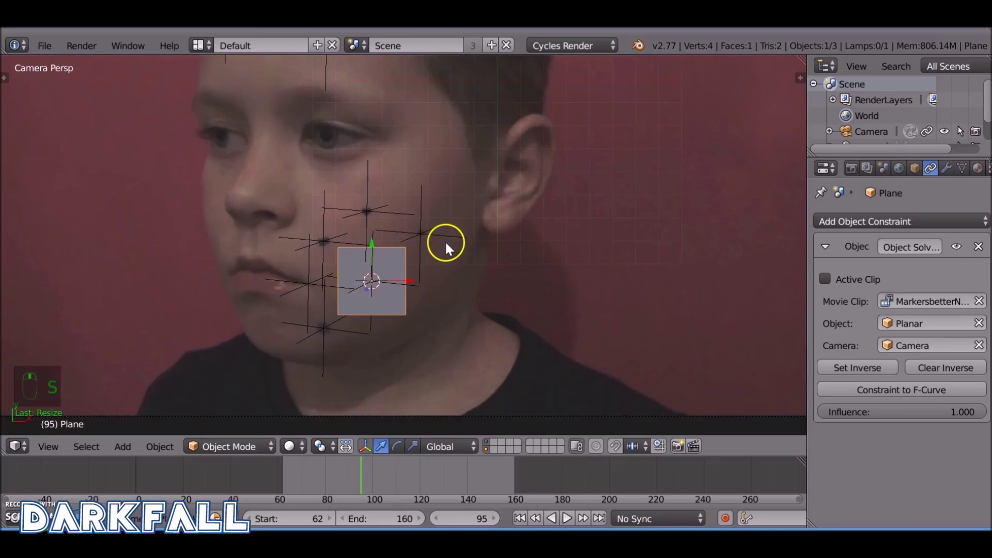
{"action": "key", "text": "s"}
{"action": "left_click", "coordinate": [563, 232]}
{"action": "key", "text": "r"}
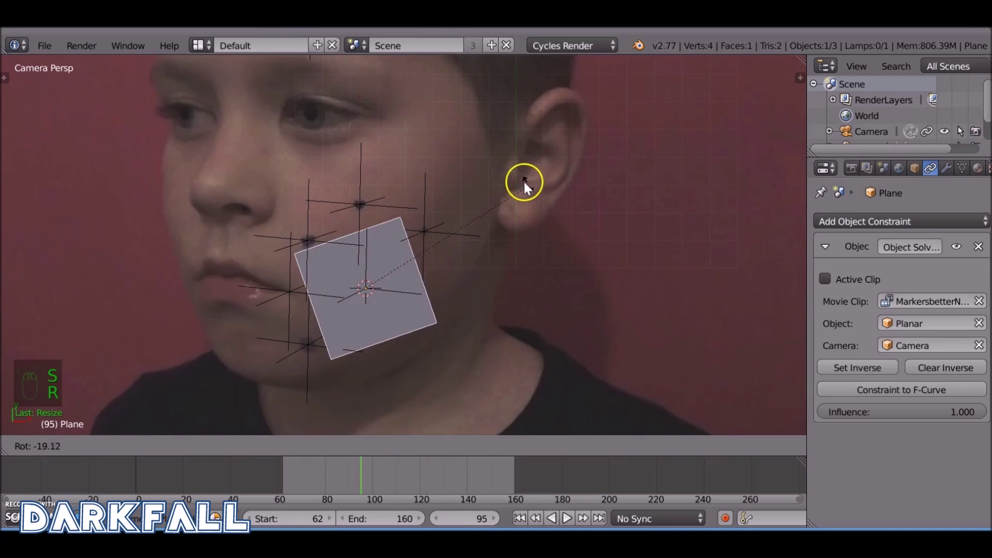
{"action": "left_click", "coordinate": [501, 179]}
Play back and scrub the footage to frame 111 to check how the plane follows the cheek
{"action": "key", "text": "alt+a"}
{"action": "left_click_drag", "start_coordinate": [362, 470], "coordinate": [399, 470]}
{"action": "key", "text": "alt+a"}
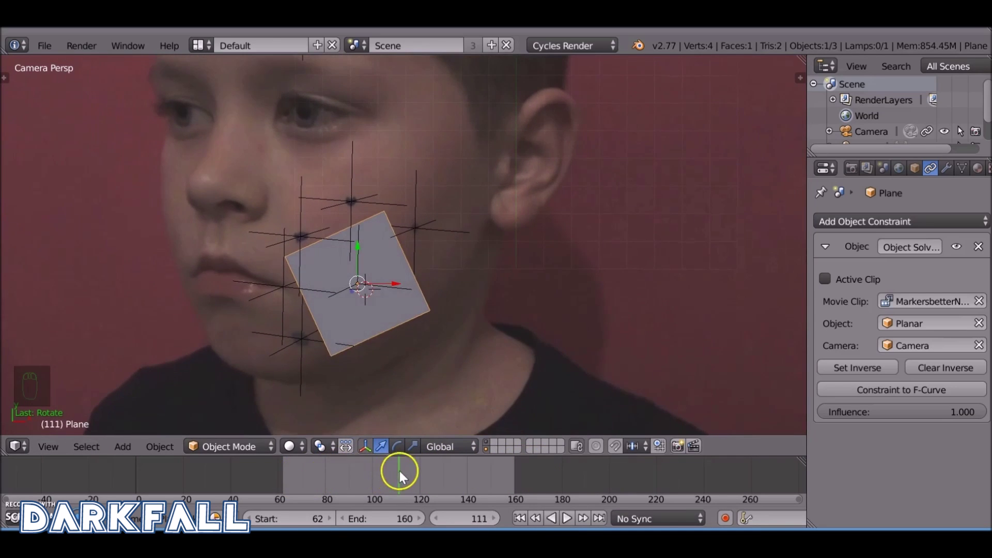
Scale the plane to about 0.77 and scrub through the footage to check its motion with the face
{"action": "key", "text": "r"}
{"action": "right_click", "coordinate": [507, 261]}
{"action": "key", "text": "s"}
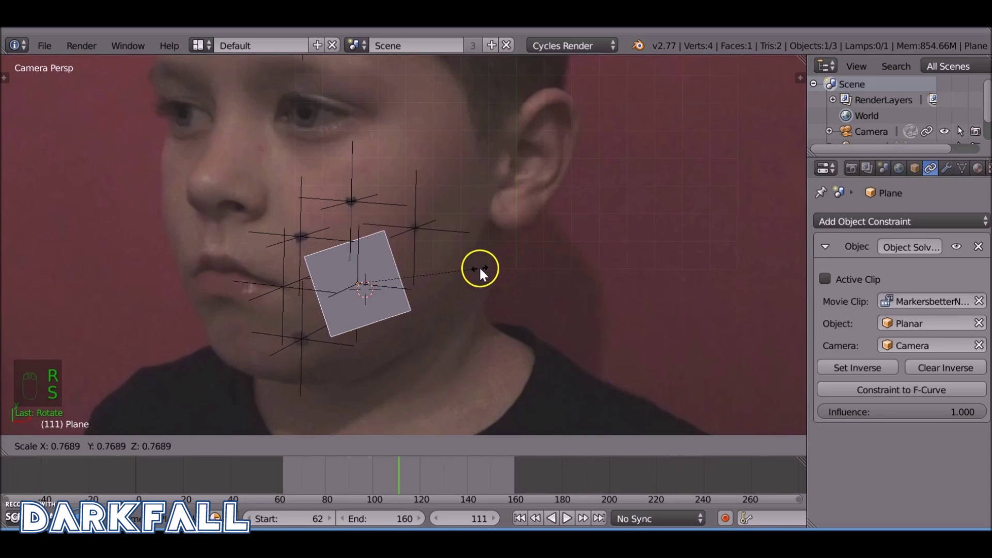
{"action": "left_click", "coordinate": [483, 268]}
{"action": "left_click_drag", "start_coordinate": [402, 470], "coordinate": [498, 472]}
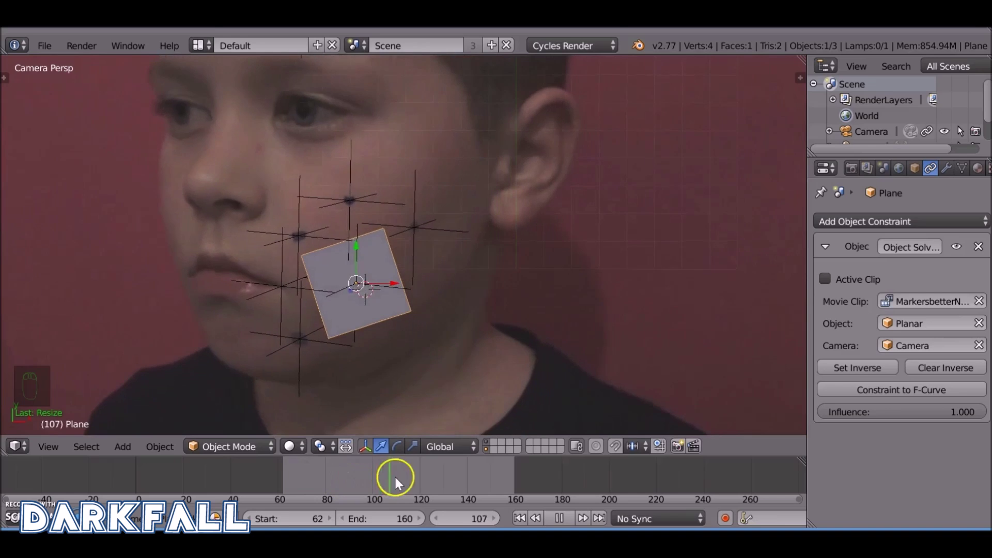
{"action": "key", "text": "alt+a"}
Add a new material to the plane on the cheek
{"action": "scroll", "coordinate": [404, 330], "scroll_direction": "down", "scroll_amount": 4}
{"action": "middle_click_drag", "start_coordinate": [377, 185], "coordinate": [345, 224], "text": "shift"}
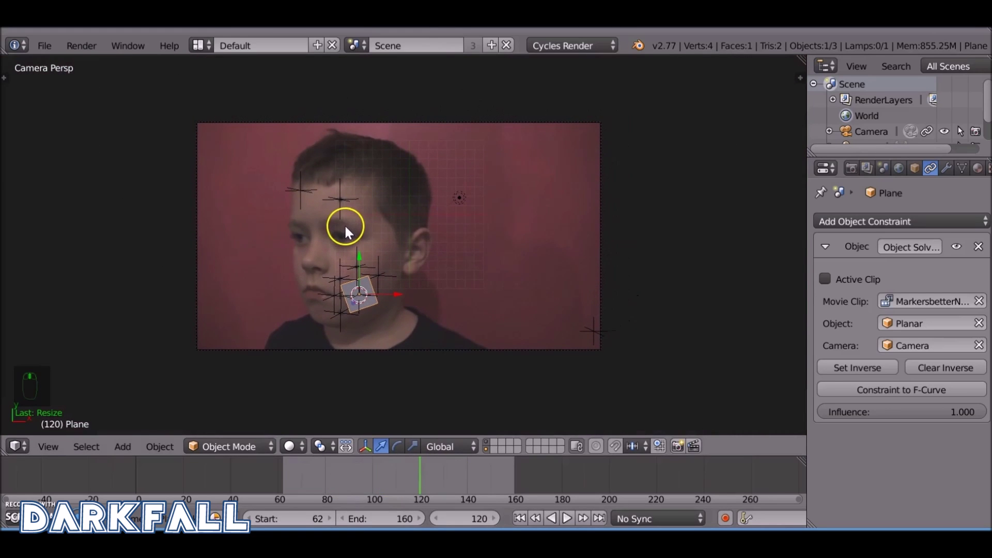
{"action": "left_click", "coordinate": [977, 169]}
{"action": "left_click", "coordinate": [866, 273]}
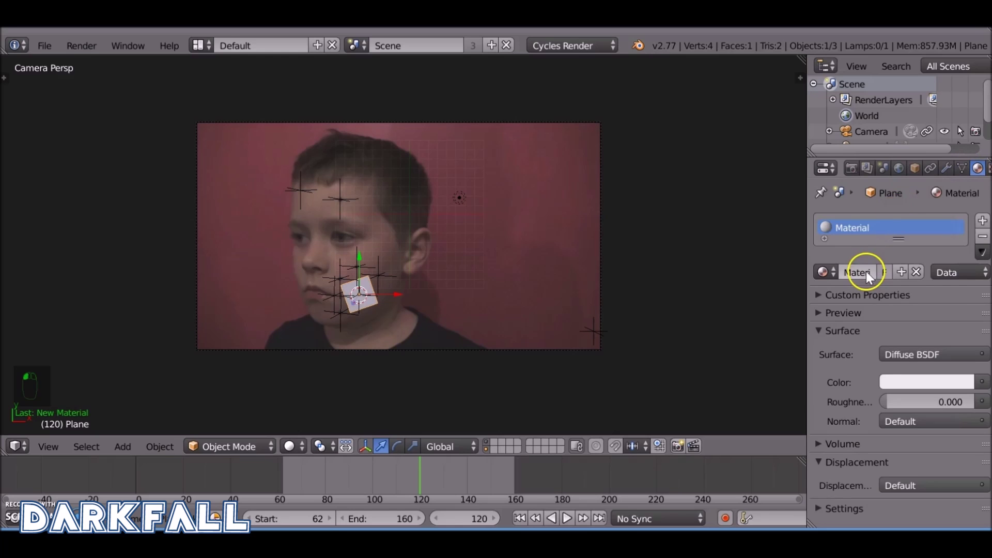
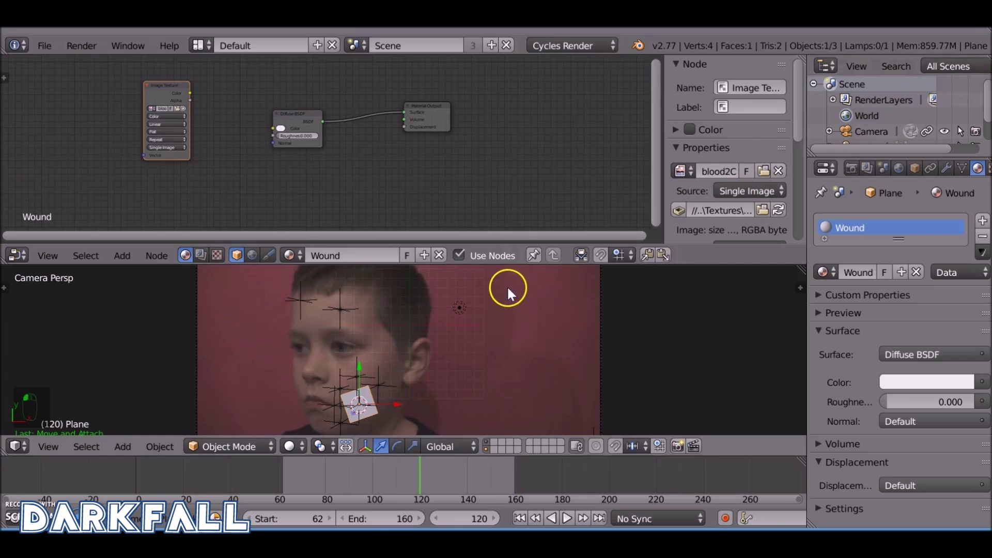
Show the Wound material's preview and connect the blood image texture's Color output to the Diffuse BSDF's Color input
{"action": "scroll", "coordinate": [230, 178], "scroll_direction": "down", "scroll_amount": 1}
{"action": "middle_click_drag", "start_coordinate": [230, 178], "coordinate": [231, 160]}
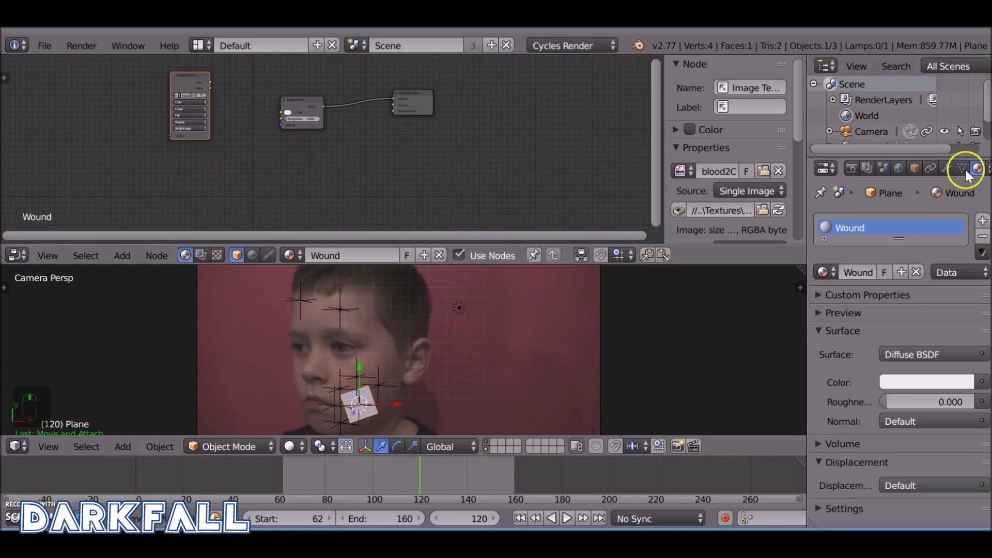
{"action": "left_click", "coordinate": [847, 312]}
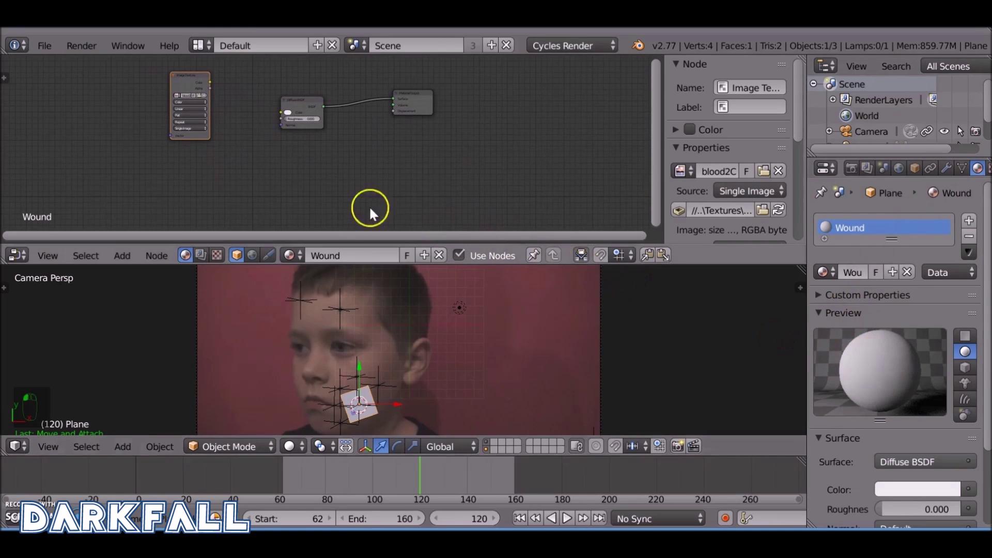
{"action": "key", "text": "shift+a"}
{"action": "mouse_move", "coordinate": [259, 191]}
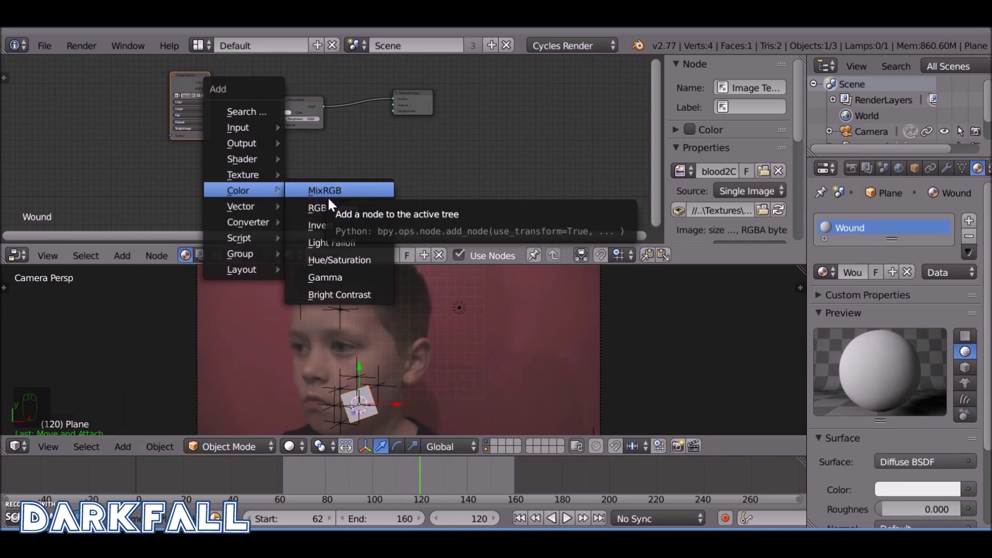
{"action": "left_click_drag", "start_coordinate": [210, 81], "coordinate": [268, 87]}
Add a Mix Shader node between the Diffuse BSDF and the Material Output
{"action": "key", "text": "shift+a"}
{"action": "mouse_move", "coordinate": [349, 164]}
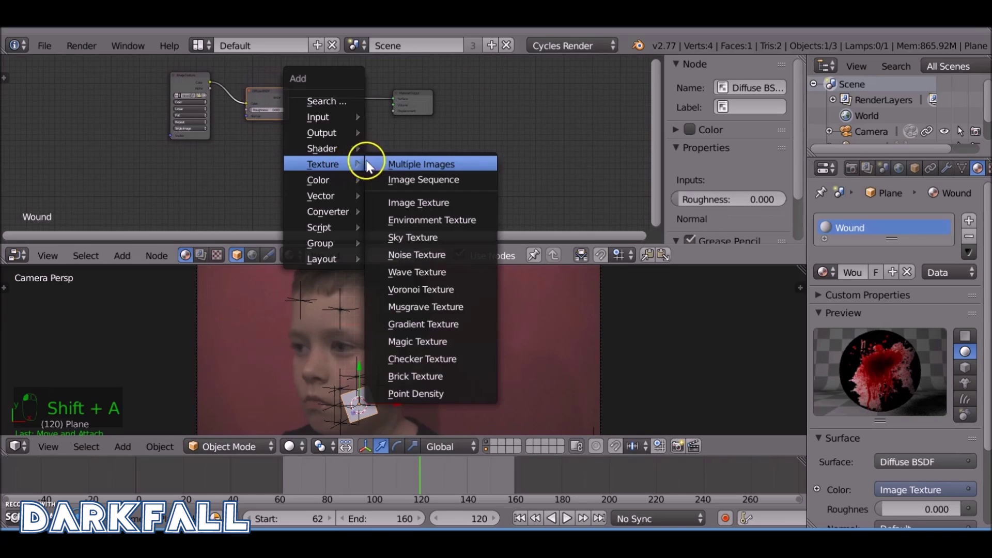
{"action": "mouse_move", "coordinate": [327, 150]}
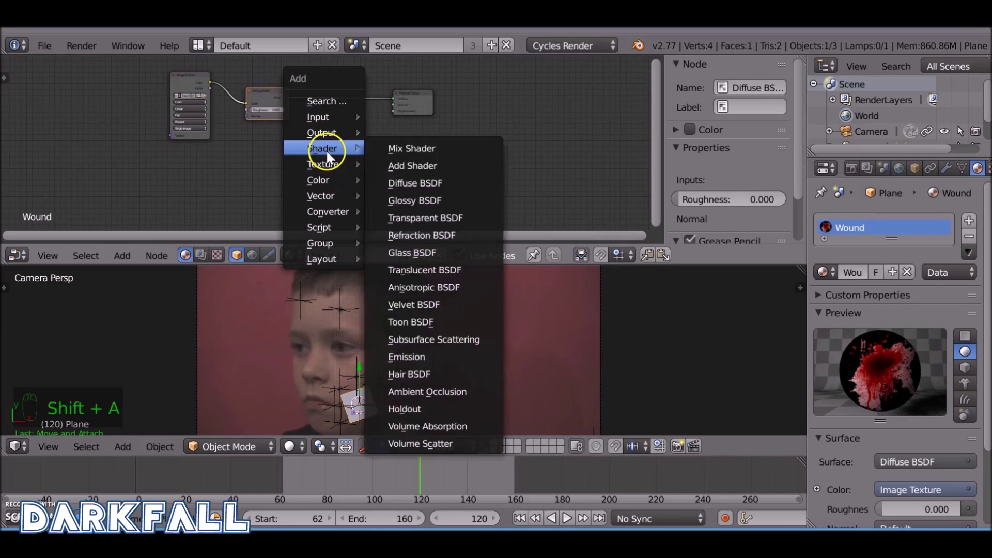
{"action": "left_click", "coordinate": [407, 151]}
{"action": "left_click", "coordinate": [321, 89]}
Add a Transparent BSDF below the Diffuse BSDF and connect it to the Mix Shader's second Shader input
{"action": "key", "text": "shift+a"}
{"action": "mouse_move", "coordinate": [308, 175]}
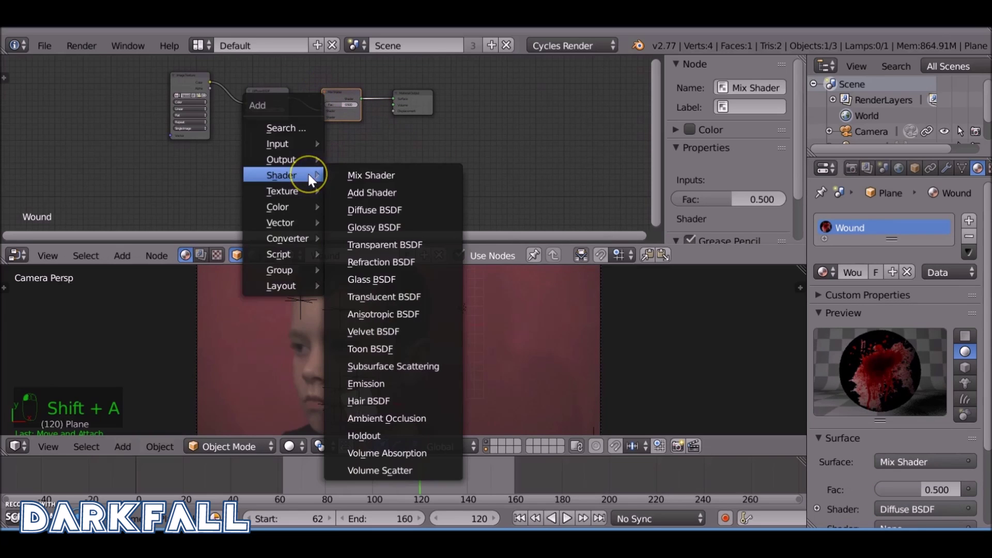
{"action": "left_click", "coordinate": [392, 244]}
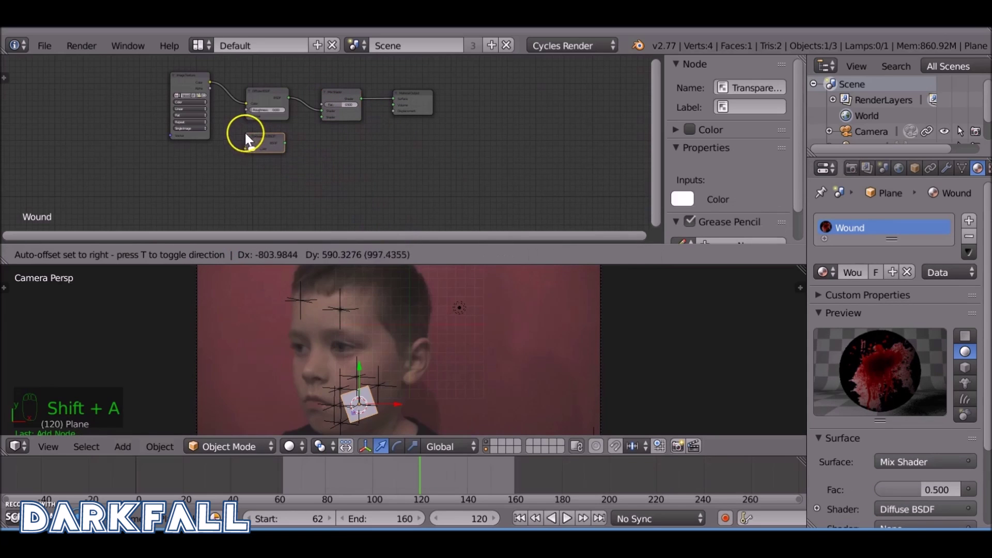
{"action": "left_click", "coordinate": [249, 129]}
{"action": "left_click_drag", "start_coordinate": [290, 140], "coordinate": [324, 117]}
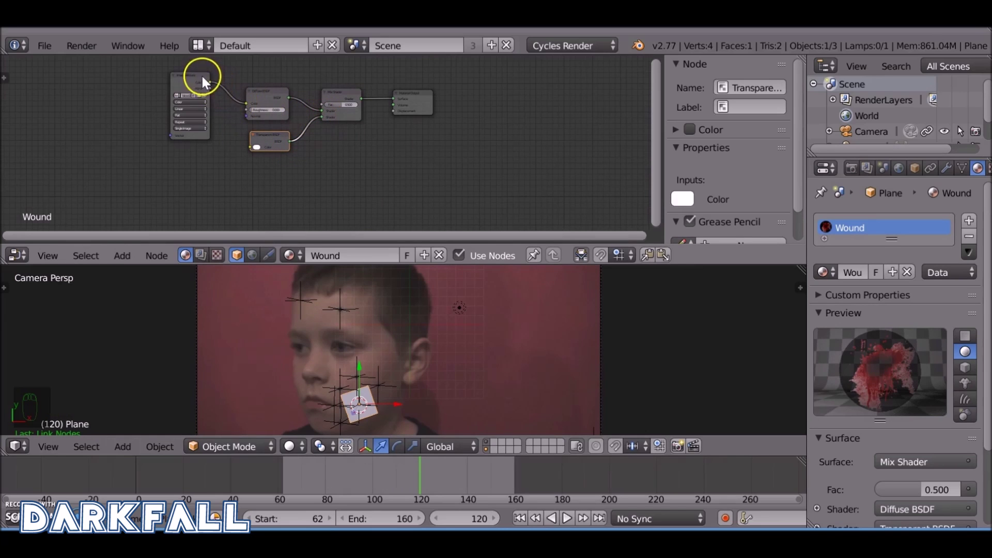
Enlarge the node editor and spread out the Image Texture, Diffuse BSDF, Transparent BSDF and Mix Shader nodes
{"action": "left_click_drag", "start_coordinate": [202, 75], "coordinate": [148, 76]}
{"action": "left_click", "coordinate": [253, 92]}
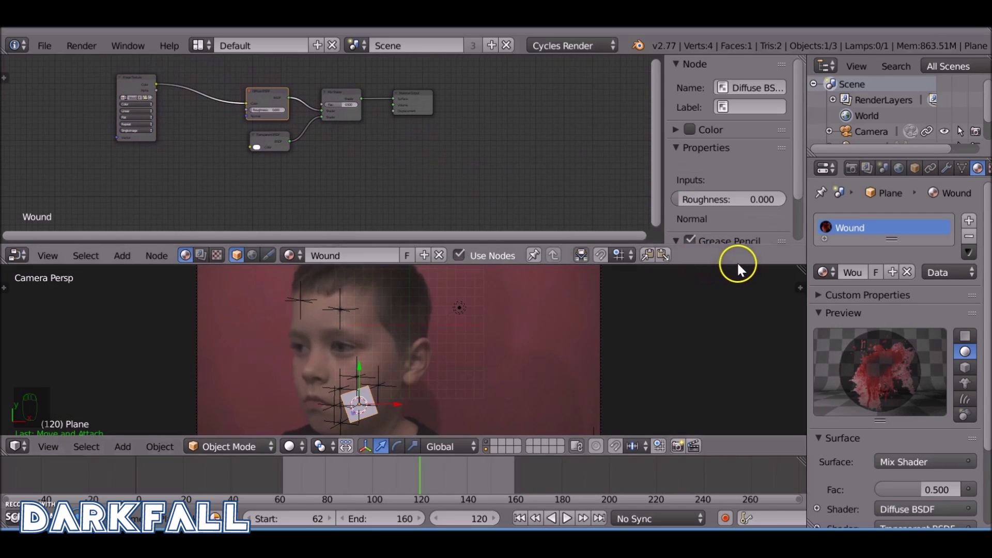
{"action": "left_click_drag", "start_coordinate": [737, 263], "coordinate": [737, 342]}
{"action": "scroll", "coordinate": [377, 200], "scroll_direction": "up", "scroll_amount": 2}
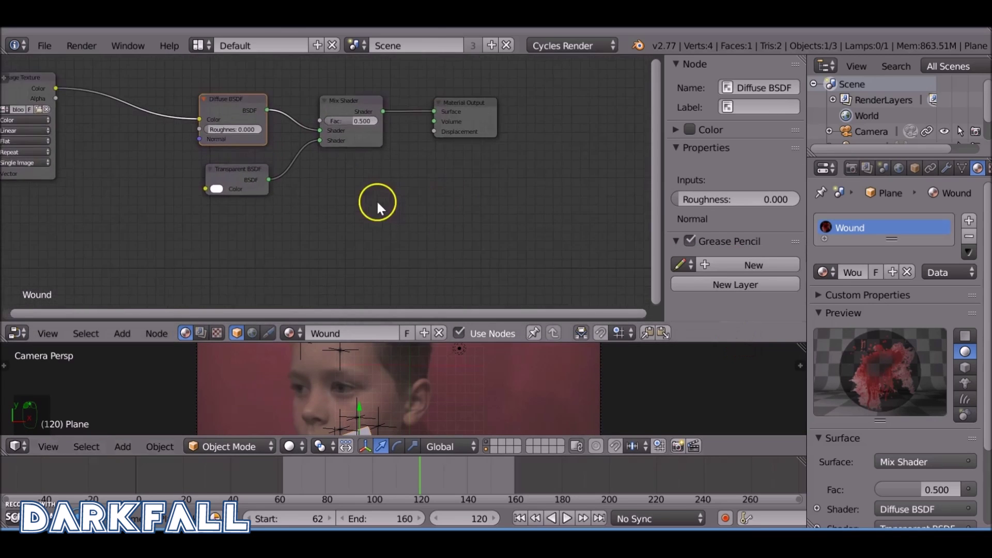
{"action": "middle_click_drag", "start_coordinate": [377, 200], "coordinate": [430, 234]}
{"action": "left_click_drag", "start_coordinate": [292, 123], "coordinate": [175, 104]}
{"action": "left_click_drag", "start_coordinate": [296, 194], "coordinate": [83, 254]}
{"action": "left_click_drag", "start_coordinate": [398, 127], "coordinate": [296, 136]}
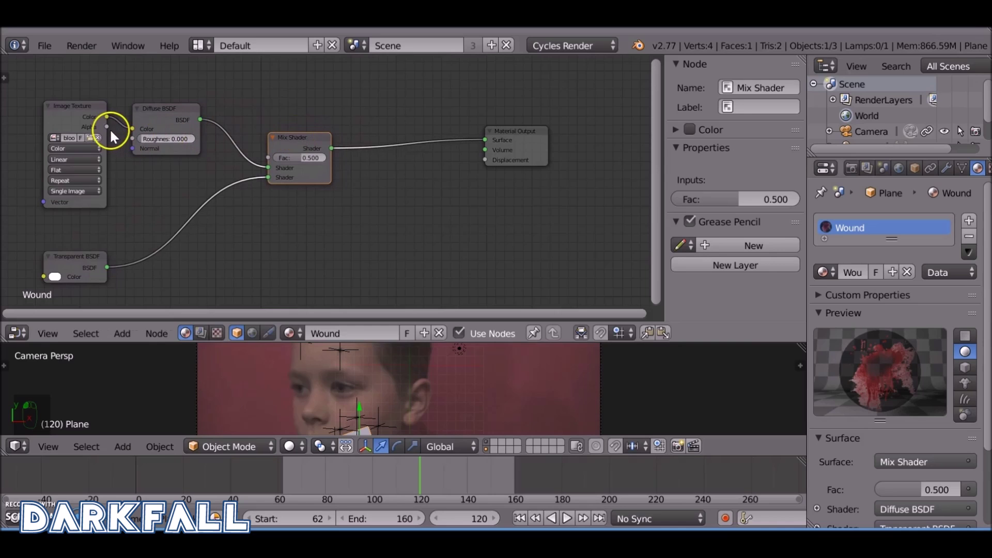
Connect the image texture's Alpha to the Mix Shader's Fac and swap its Shader inputs so the Transparent BSDF comes first
{"action": "left_click_drag", "start_coordinate": [106, 126], "coordinate": [268, 157]}
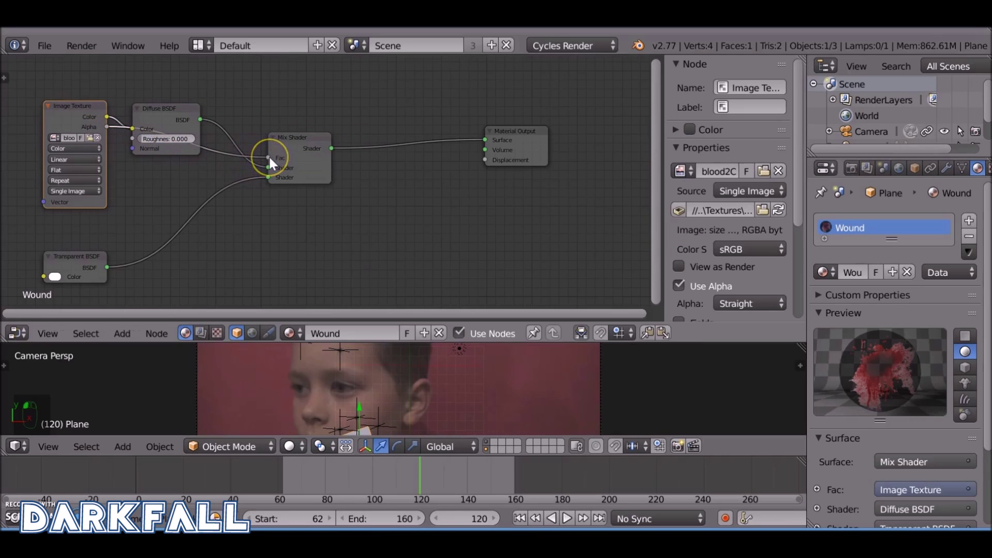
{"action": "left_click_drag", "start_coordinate": [93, 106], "coordinate": [13, 148]}
{"action": "key", "text": "Home"}
{"action": "left_click_drag", "start_coordinate": [359, 170], "coordinate": [360, 161]}
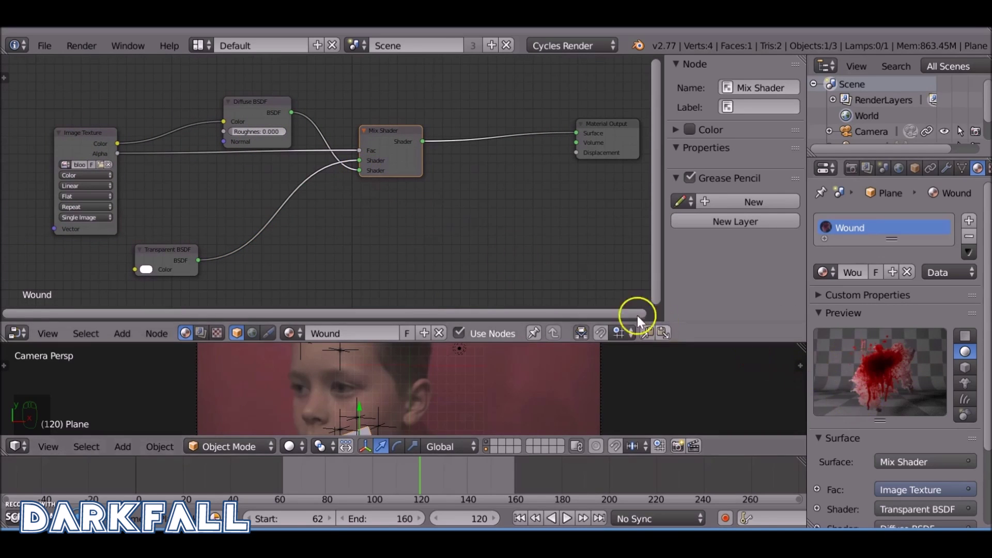
Tidy the positions of the Diffuse BSDF and Mix Shader nodes and enlarge the 3D view
{"action": "left_click_drag", "start_coordinate": [246, 101], "coordinate": [196, 157]}
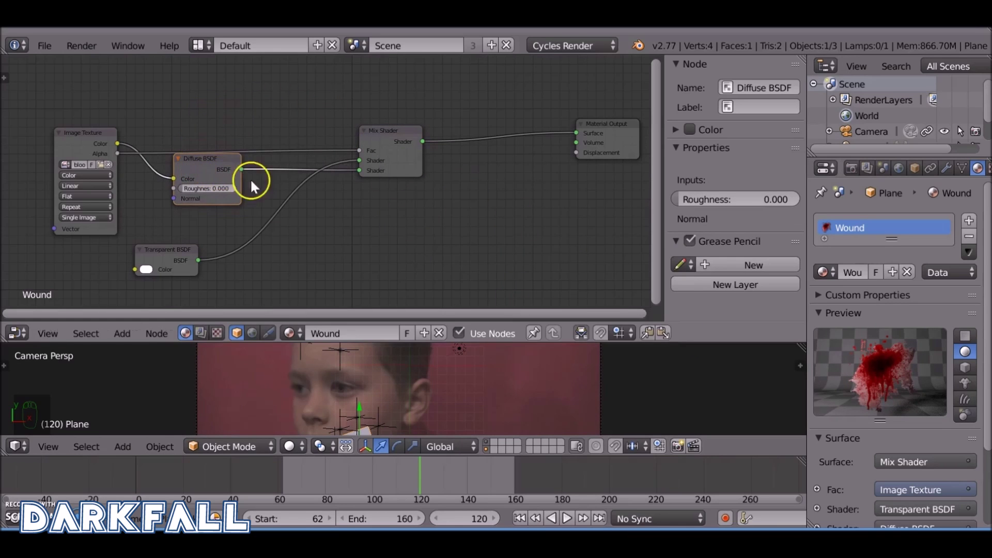
{"action": "mouse_move", "coordinate": [396, 131]}
{"action": "left_mouse_down"}
{"action": "mouse_move", "coordinate": [406, 150]}
{"action": "mouse_move", "coordinate": [403, 135]}
{"action": "left_mouse_up"}
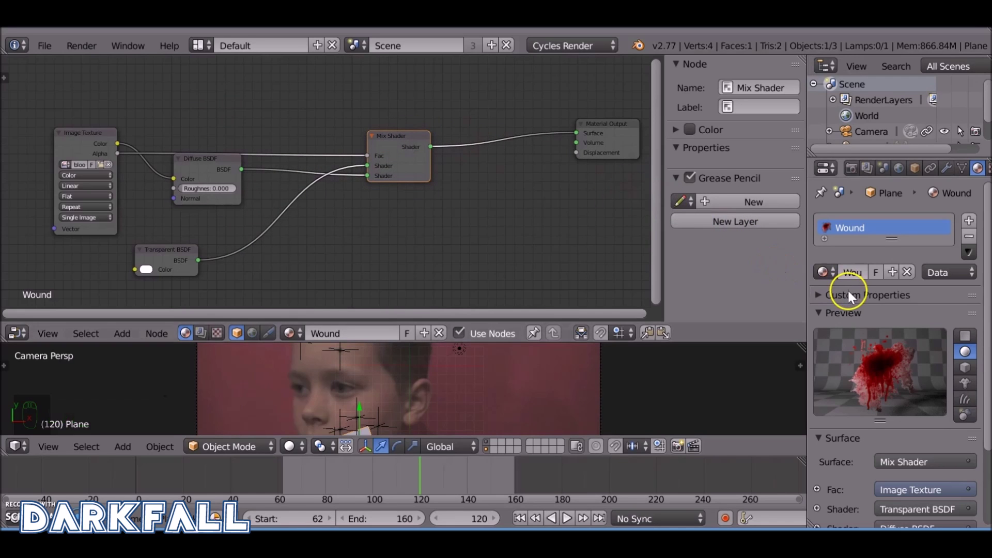
{"action": "left_click_drag", "start_coordinate": [703, 342], "coordinate": [676, 145]}
Preview the plane in Material and Rendered viewport shading, and return the view to Solid
{"action": "left_click", "coordinate": [290, 447]}
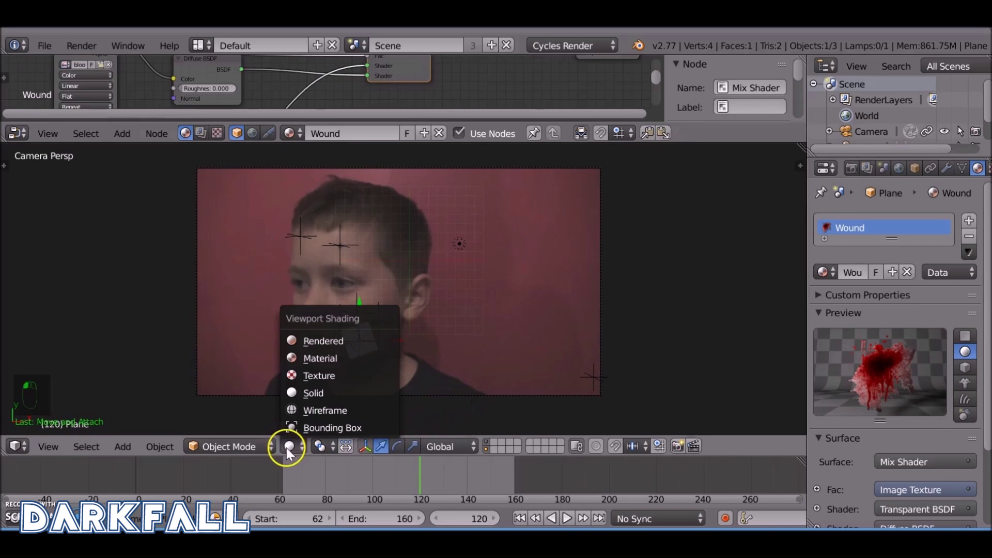
{"action": "left_click", "coordinate": [335, 355]}
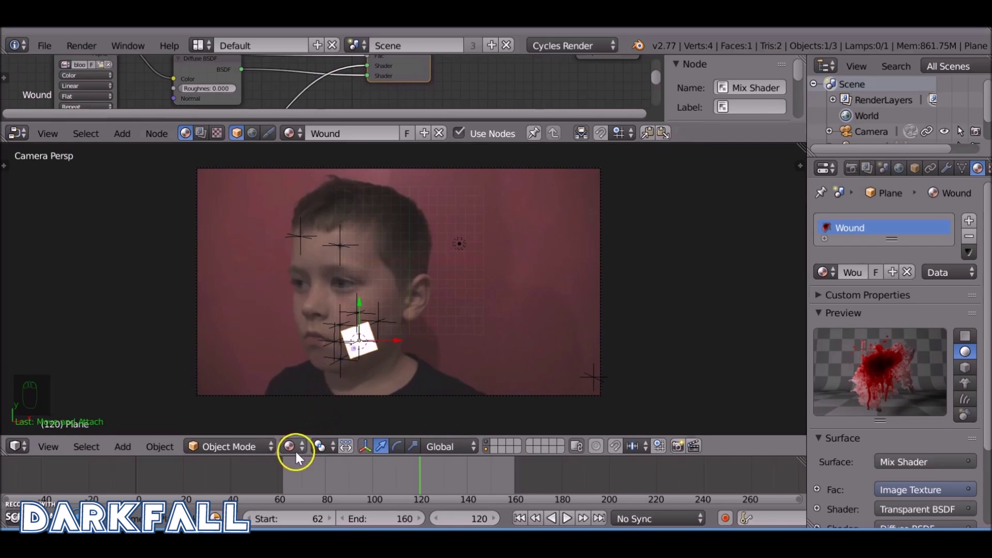
{"action": "left_click", "coordinate": [295, 449]}
{"action": "left_click", "coordinate": [326, 339]}
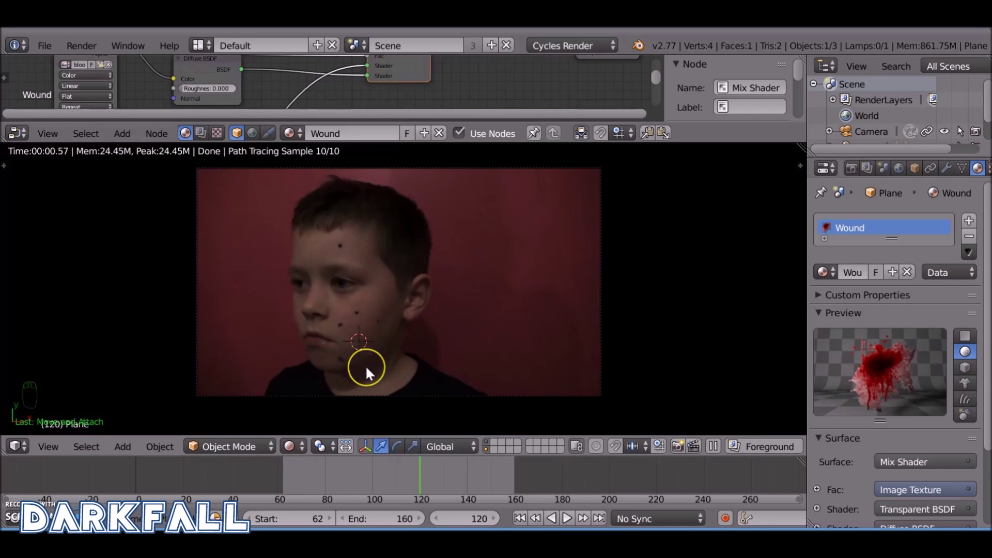
{"action": "left_click", "coordinate": [292, 448]}
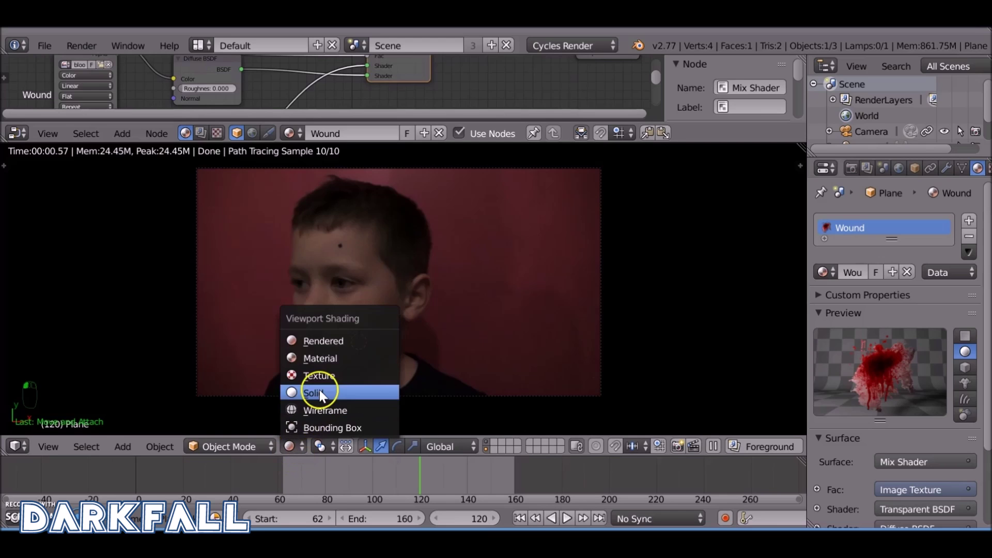
{"action": "left_click", "coordinate": [320, 389]}
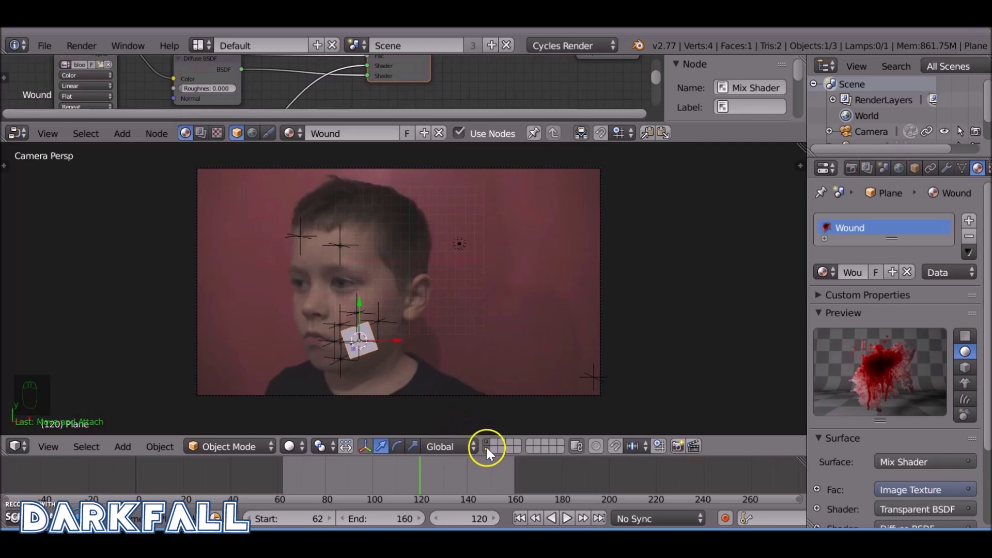
Assign the wound plane to a scene layer with Move to Layer
{"action": "key", "text": "m"}
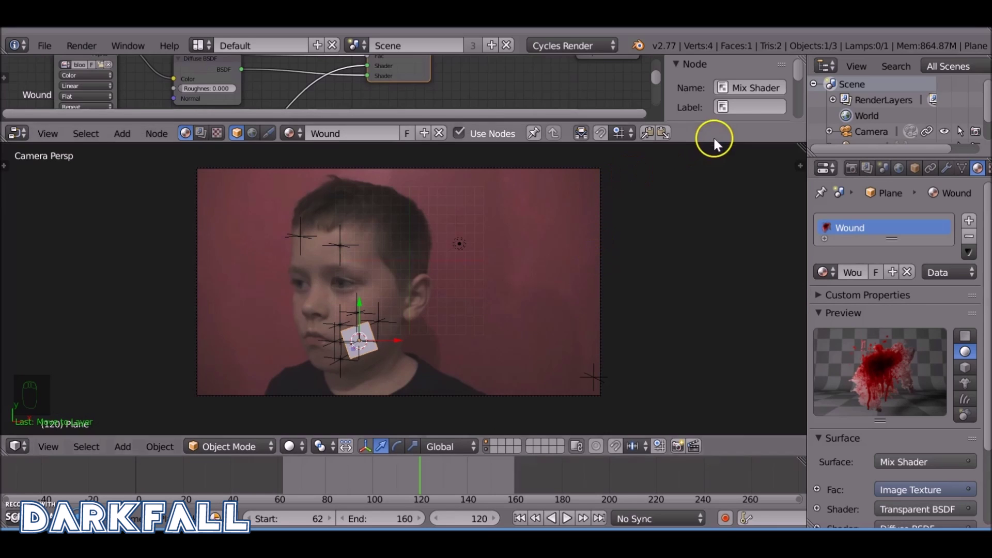
Enlarge the node editor, switch it to the compositing nodes, and delete all existing nodes
{"action": "left_click_drag", "start_coordinate": [714, 147], "coordinate": [715, 360]}
{"action": "left_click", "coordinate": [201, 350]}
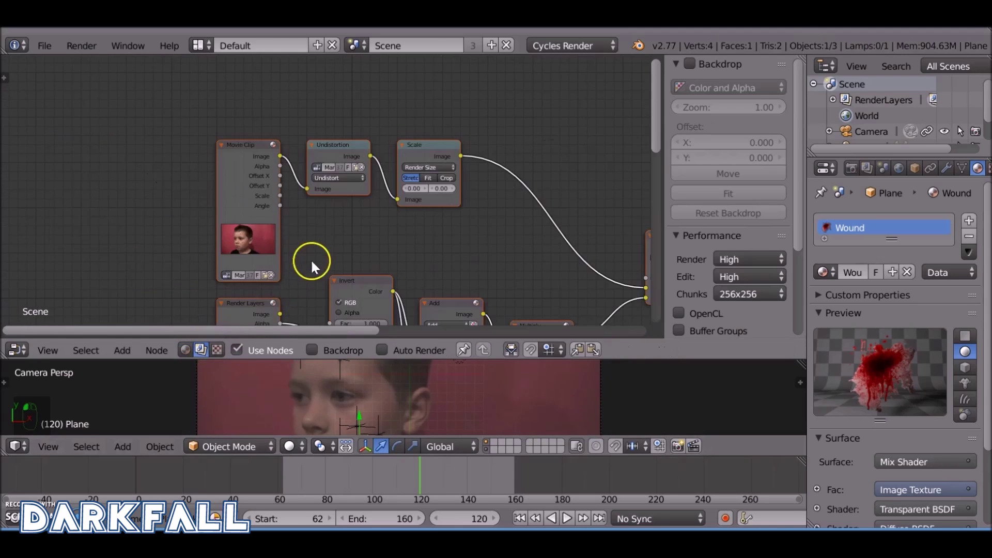
{"action": "key", "text": "Home"}
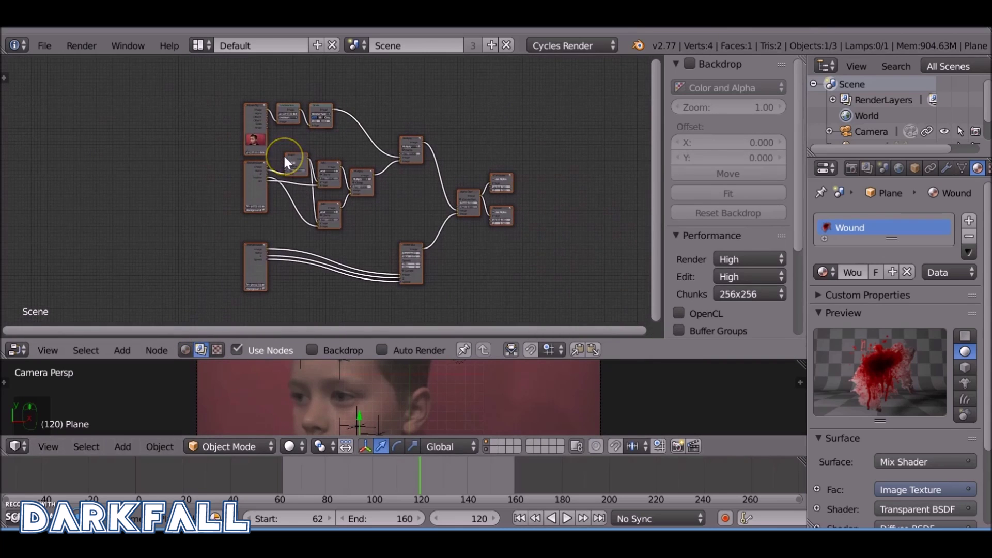
{"action": "key", "text": "x"}
Add a Movie Clip input node and a Render Layers input node beneath it in the compositor
{"action": "key", "text": "shift+a"}
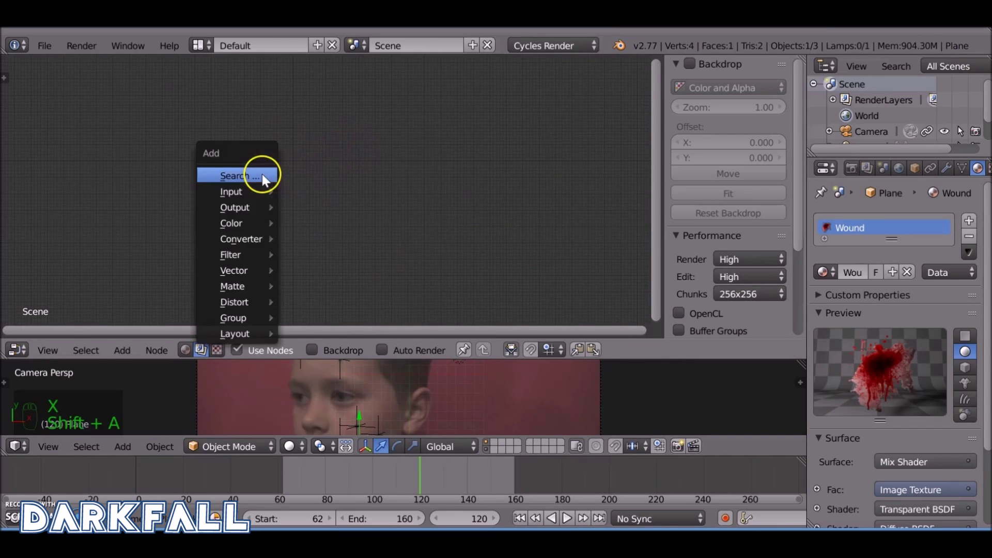
{"action": "mouse_move", "coordinate": [254, 190]}
{"action": "left_click", "coordinate": [340, 262]}
{"action": "left_click", "coordinate": [200, 130]}
{"action": "key", "text": "shift+a"}
{"action": "mouse_move", "coordinate": [254, 166]}
{"action": "left_click", "coordinate": [319, 203]}
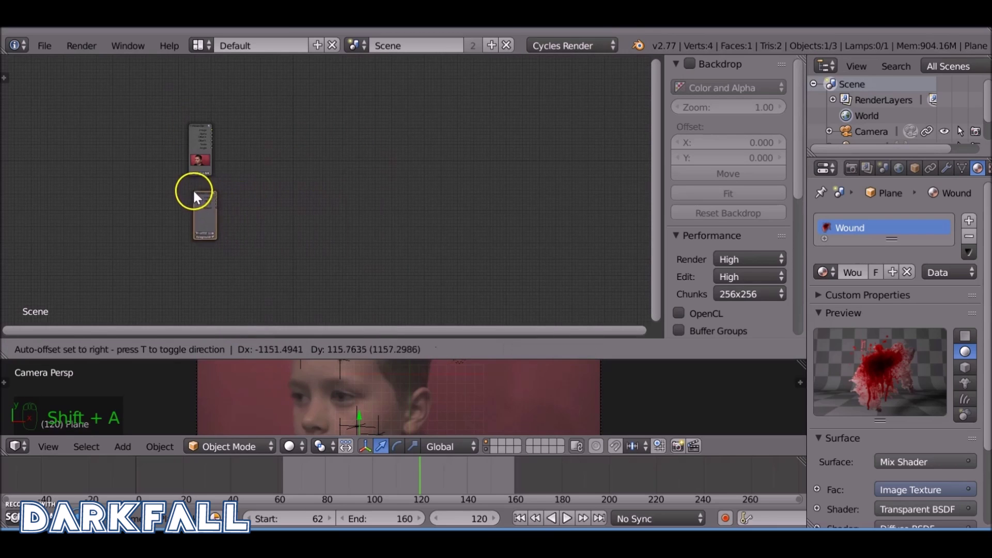
{"action": "left_click", "coordinate": [188, 182]}
Add a Composite output node and a Viewer node linked to the Movie Clip image, placing the Viewer below the Composite
{"action": "key", "text": "shift+a"}
{"action": "mouse_move", "coordinate": [281, 180]}
{"action": "left_click", "coordinate": [355, 180]}
{"action": "left_click", "coordinate": [502, 146]}
{"action": "left_click", "coordinate": [213, 138], "text": "ctrl+shift"}
{"action": "left_click_drag", "start_coordinate": [206, 109], "coordinate": [492, 162]}
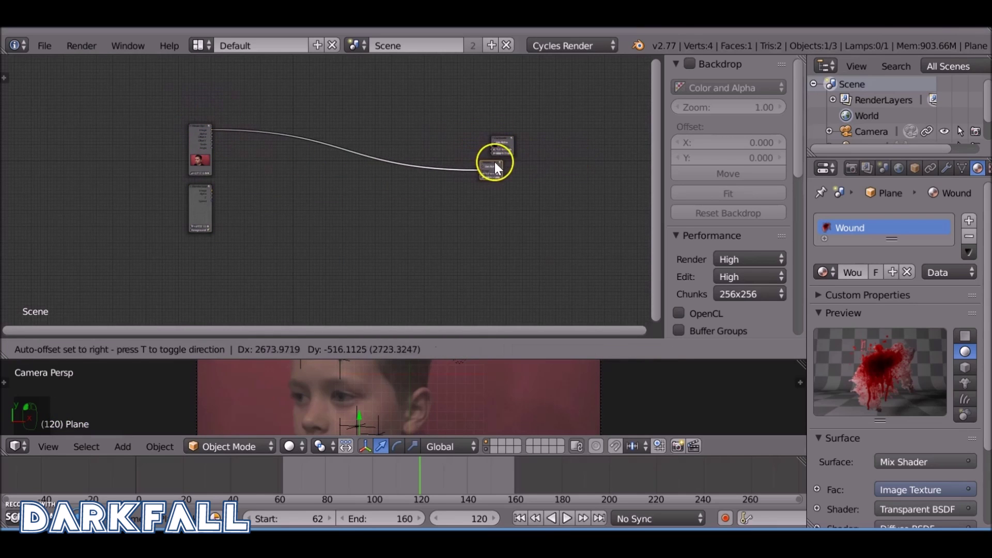
Enable the compositor backdrop and fit it to the editor
{"action": "left_click", "coordinate": [312, 350]}
{"action": "scroll", "coordinate": [507, 274], "scroll_direction": "up", "scroll_amount": 1}
{"action": "left_click", "coordinate": [743, 197]}
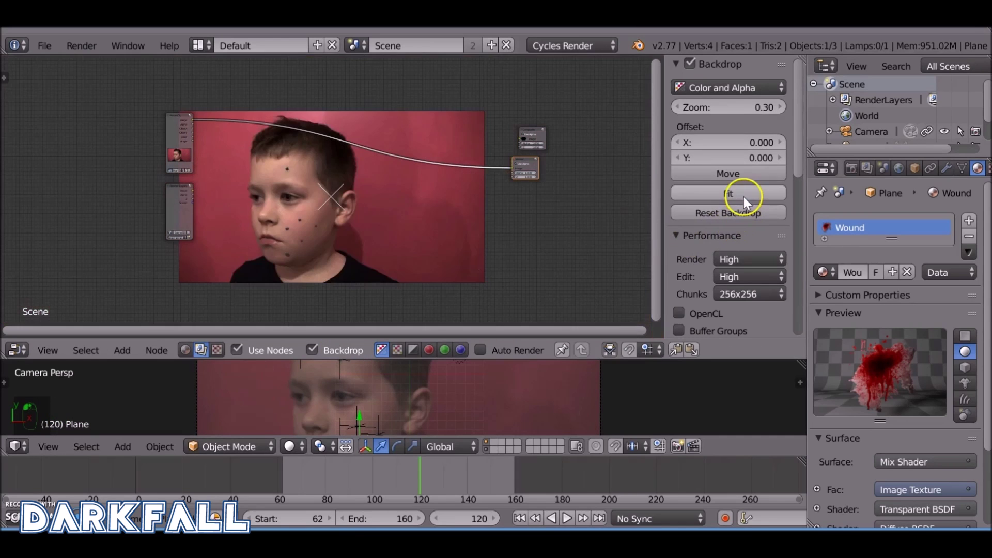
Move the Composite, Viewer, Movie Clip and Render Layers nodes to either side of the backdrop image
{"action": "scroll", "coordinate": [542, 194], "scroll_direction": "up", "scroll_amount": 2}
{"action": "middle_click_drag", "start_coordinate": [508, 205], "coordinate": [491, 252]}
{"action": "scroll", "coordinate": [494, 248], "scroll_direction": "up", "scroll_amount": 1}
{"action": "left_click_drag", "start_coordinate": [655, 130], "coordinate": [576, 126]}
{"action": "left_click_drag", "start_coordinate": [638, 199], "coordinate": [574, 178]}
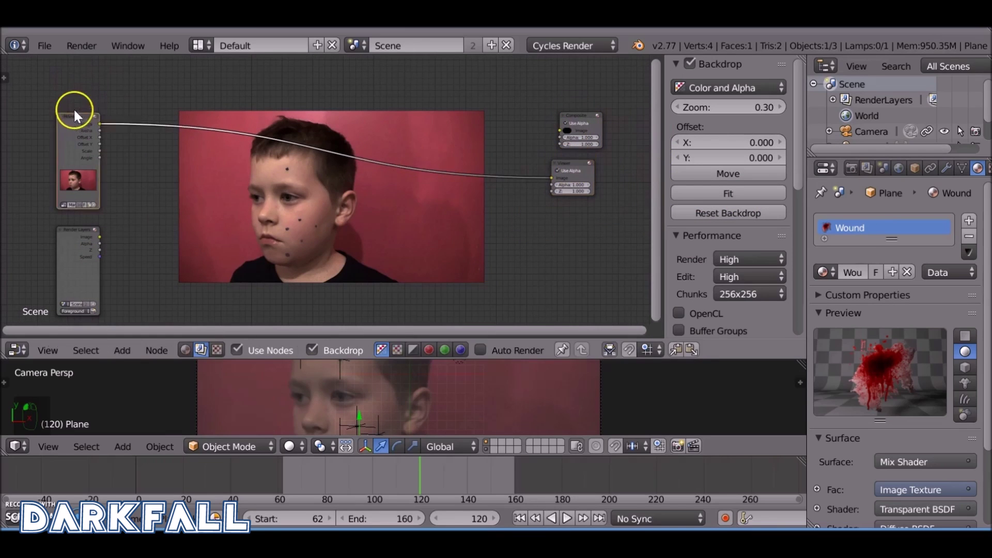
{"action": "left_click_drag", "start_coordinate": [74, 121], "coordinate": [71, 81]}
{"action": "left_click_drag", "start_coordinate": [74, 235], "coordinate": [70, 189]}
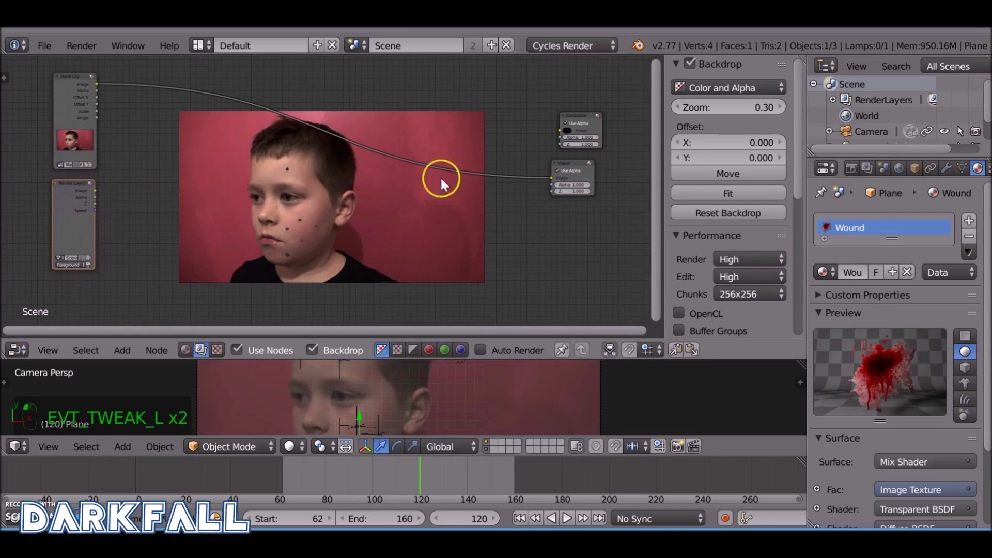
Remove the Background render layer and add a new render layer named Mask
{"action": "left_click", "coordinate": [866, 168]}
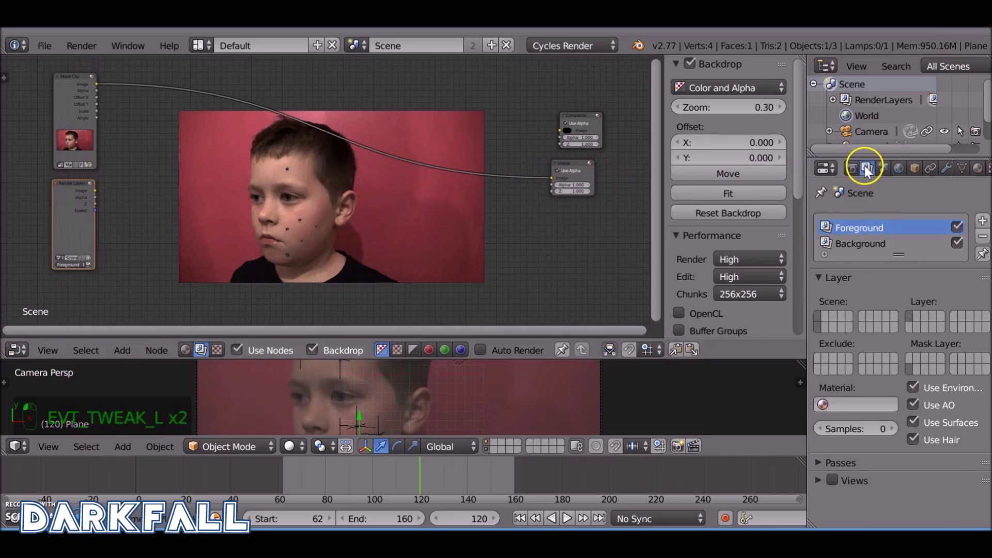
{"action": "left_click", "coordinate": [875, 243]}
{"action": "left_click", "coordinate": [983, 236]}
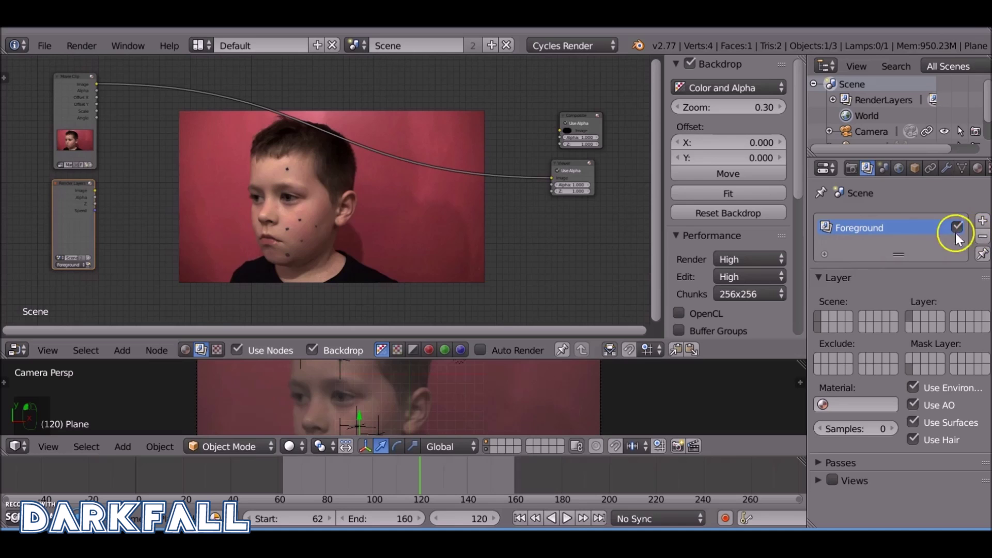
{"action": "left_click", "coordinate": [983, 221]}
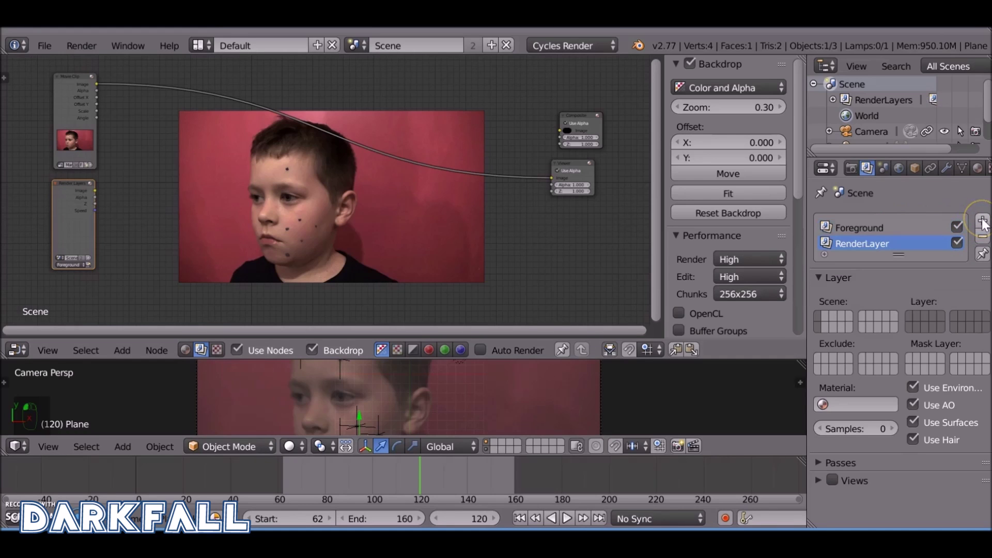
{"action": "double_click", "coordinate": [870, 242]}
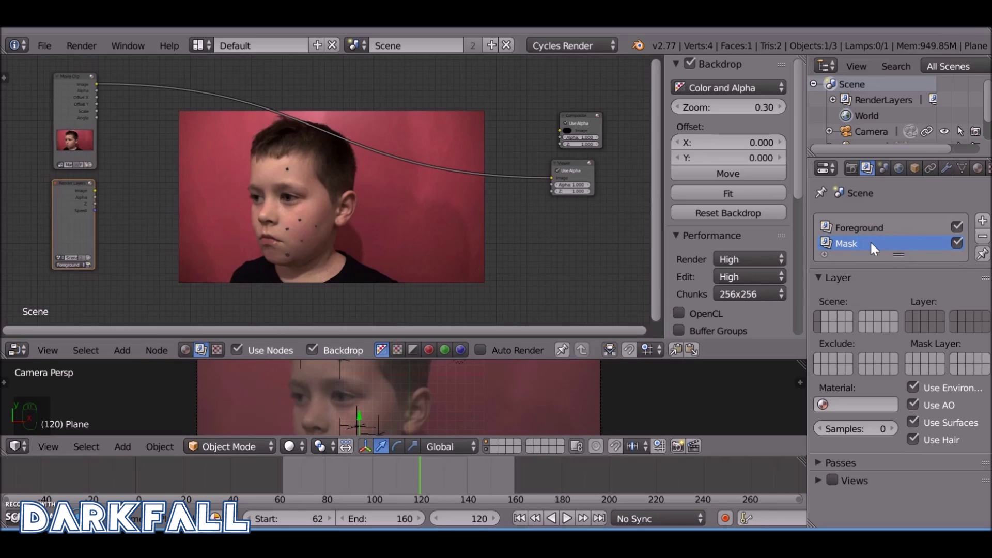
Assign the Mask render layer to layer 2 and Foreground to layer 1, and enable layers 1 and 2 for the scene
{"action": "left_click", "coordinate": [918, 317]}
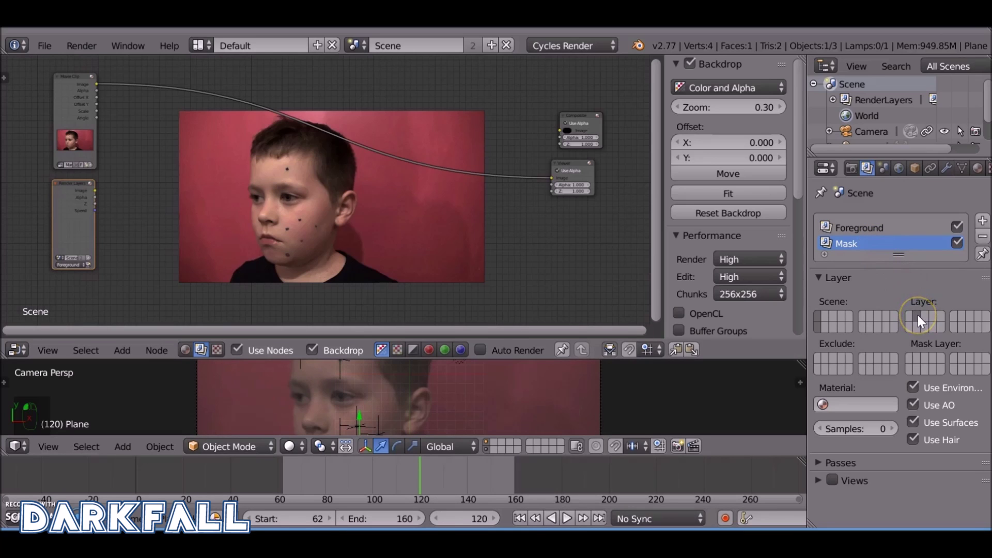
{"action": "left_click", "coordinate": [872, 228]}
{"action": "left_click", "coordinate": [908, 313]}
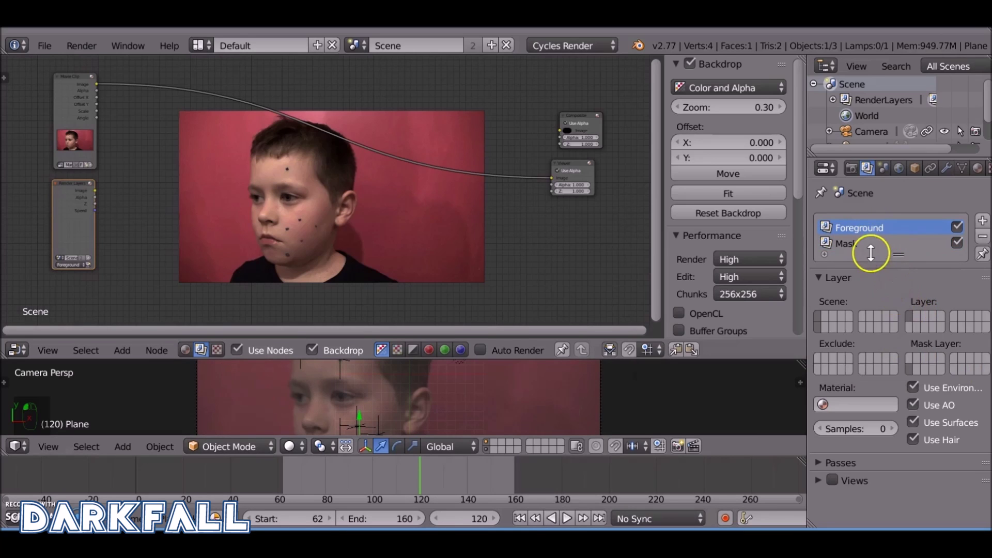
{"action": "left_click", "coordinate": [826, 315], "text": "shift"}
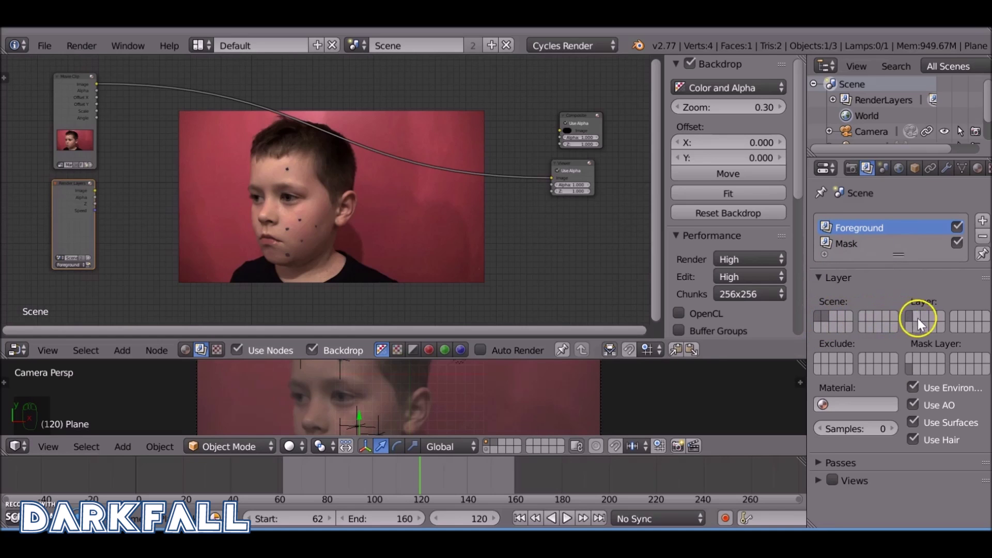
{"action": "left_click", "coordinate": [862, 243]}
{"action": "left_click", "coordinate": [858, 237]}
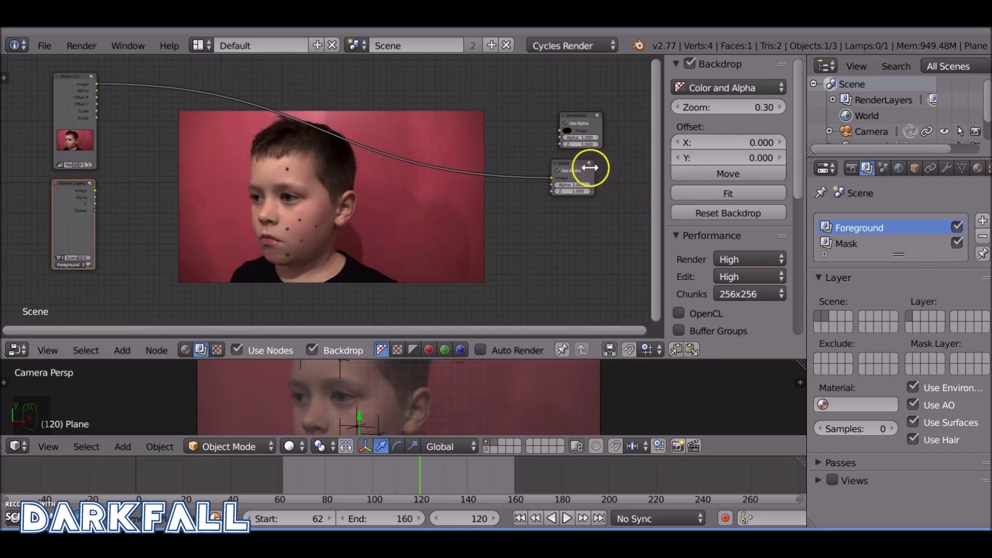
Cut the Movie Clip's link to the Viewer and connect the Render Layers image to the Viewer
{"action": "left_click_drag", "start_coordinate": [572, 160], "coordinate": [588, 160]}
{"action": "mouse_move", "coordinate": [540, 171]}
{"action": "right_mouse_down", "text": "ctrl"}
{"action": "mouse_move", "coordinate": [540, 208]}
{"action": "mouse_move", "coordinate": [541, 186]}
{"action": "right_mouse_up", "text": "ctrl"}
{"action": "left_click", "coordinate": [79, 187], "text": "ctrl+shift"}
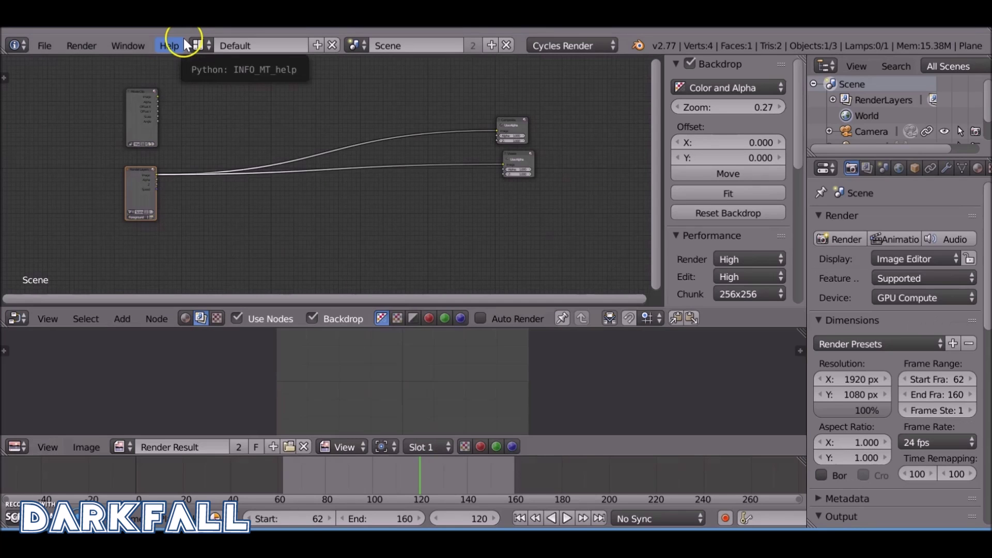
Return to the Wound material's nodes, disconnect the image texture's Alpha from the Mix Shader's Fac, and show the material settings
{"action": "left_click", "coordinate": [185, 318]}
{"action": "middle_click_drag", "start_coordinate": [214, 199], "coordinate": [265, 240]}
{"action": "scroll", "coordinate": [265, 240], "scroll_direction": "up", "scroll_amount": 2}
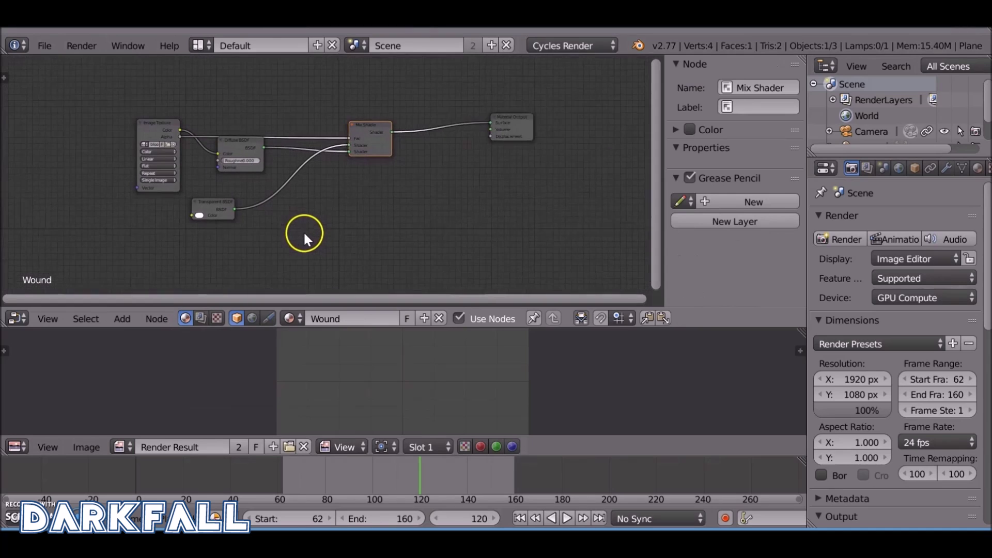
{"action": "left_click_drag", "start_coordinate": [351, 134], "coordinate": [242, 110]}
{"action": "left_click", "coordinate": [976, 168]}
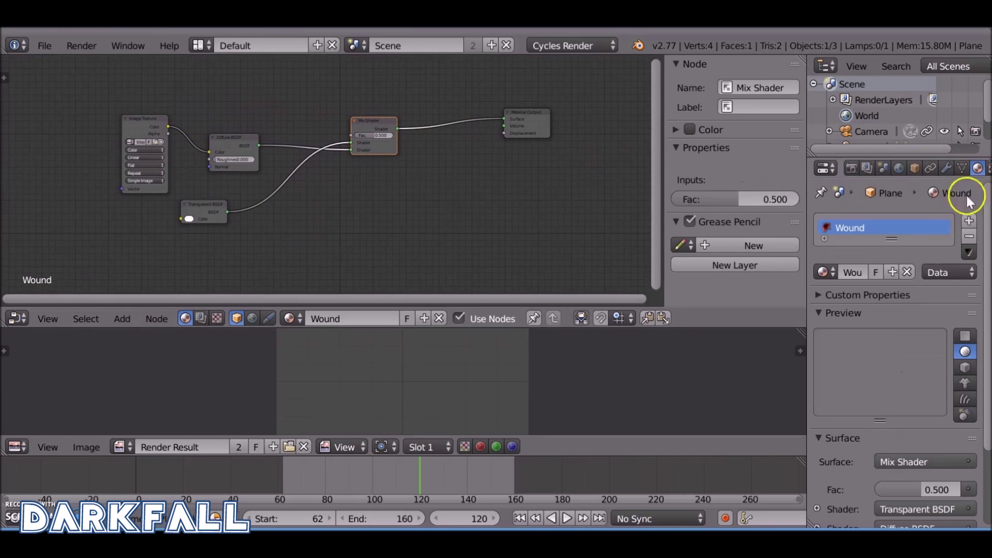
Move the Image Texture node down and place a duplicate of it above
{"action": "left_click_drag", "start_coordinate": [136, 119], "coordinate": [108, 147]}
{"action": "key", "text": "shift+d"}
{"action": "left_click", "coordinate": [112, 60]}
Load blood2BnW.png from the Desktop's Textures\Blood folder into the duplicated Image Texture node
{"action": "left_click", "coordinate": [132, 83]}
{"action": "left_click", "coordinate": [130, 85]}
{"action": "left_click", "coordinate": [52, 221]}
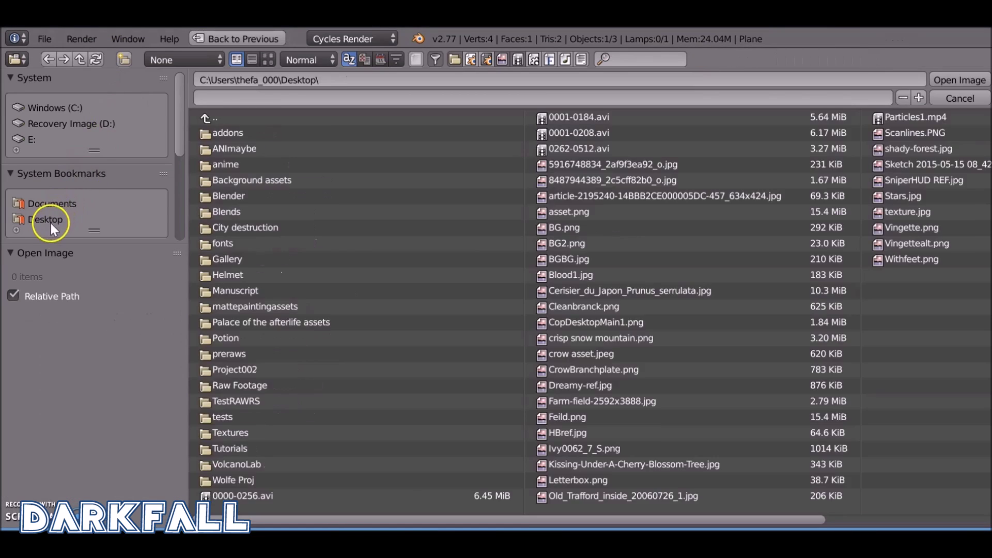
{"action": "left_click", "coordinate": [232, 429]}
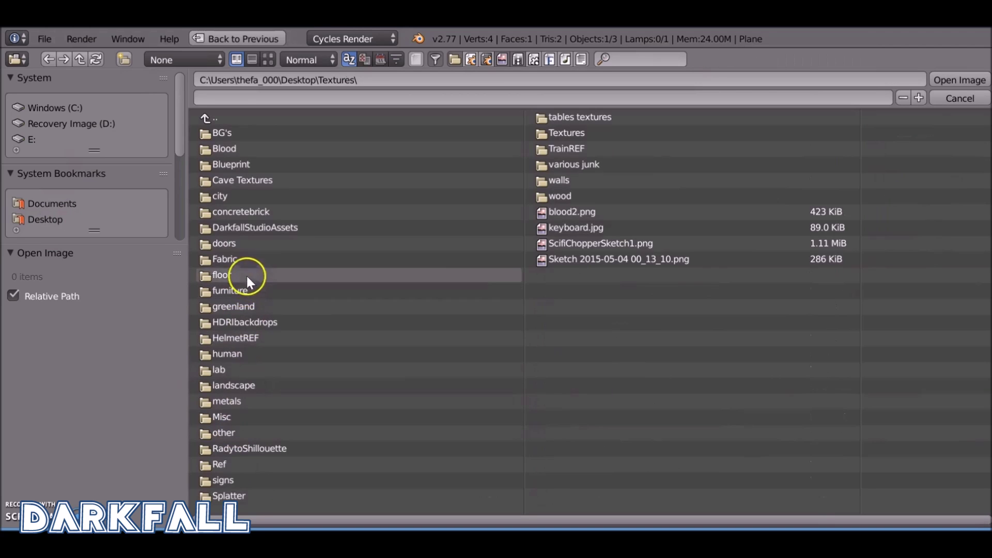
{"action": "left_click", "coordinate": [227, 150]}
{"action": "left_click", "coordinate": [267, 59]}
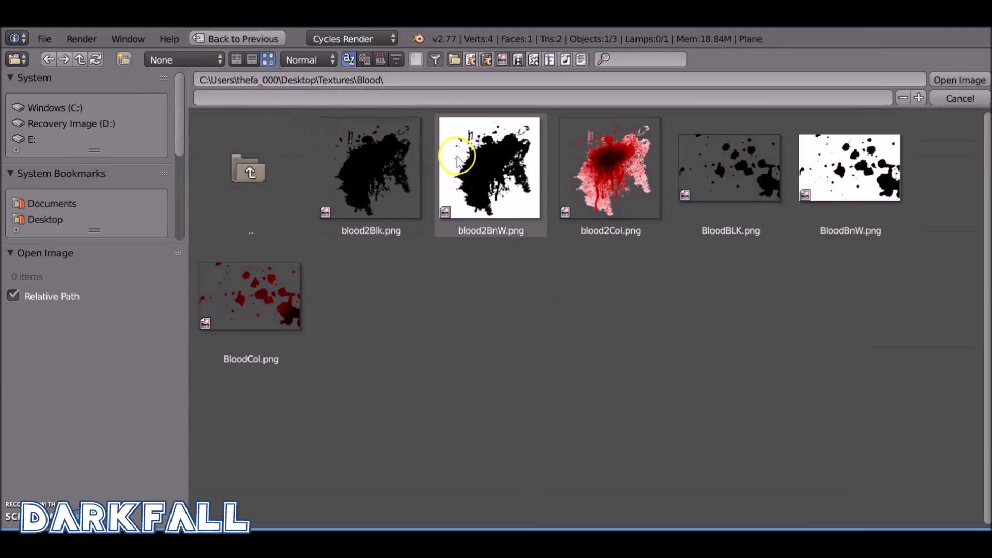
{"action": "left_click", "coordinate": [475, 148]}
{"action": "left_click", "coordinate": [956, 78]}
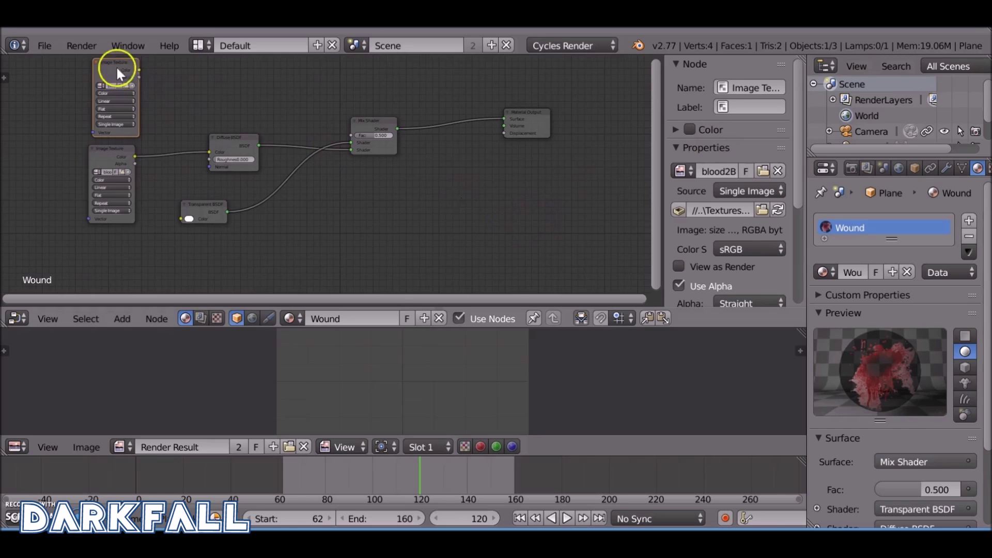
Connect the black-and-white texture's Color to the Mix Shader's Fac and insert an Invert node on that link
{"action": "left_click_drag", "start_coordinate": [139, 70], "coordinate": [351, 135]}
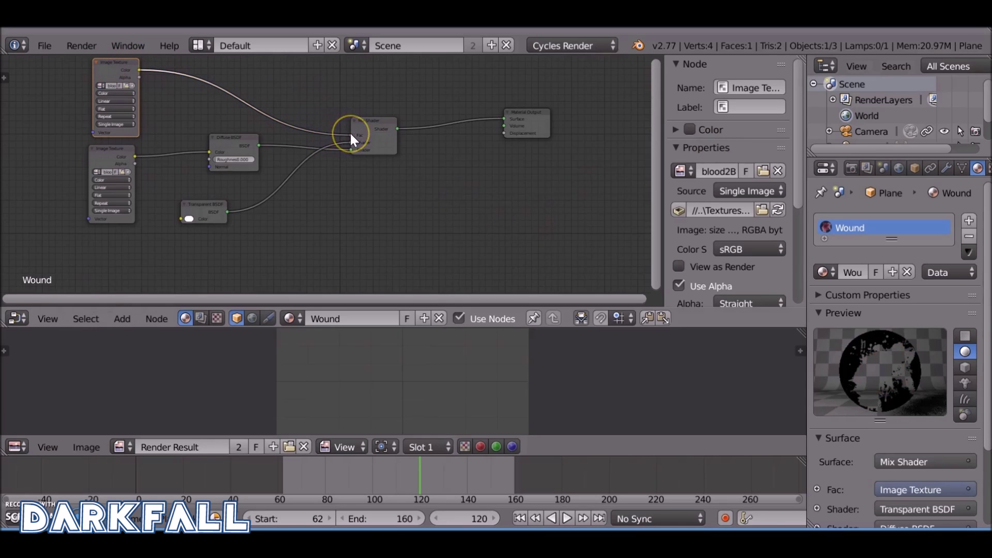
{"action": "key", "text": "shift+a"}
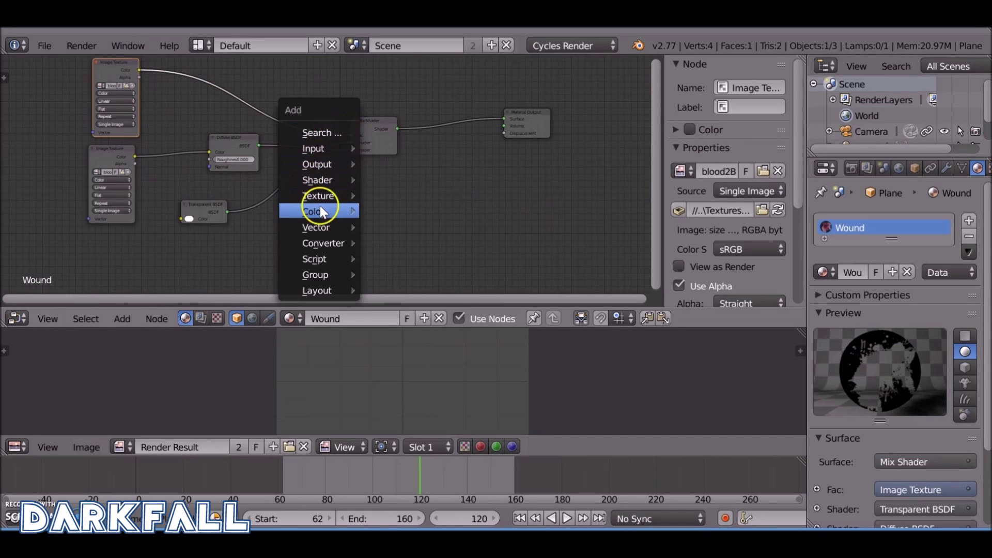
{"action": "mouse_move", "coordinate": [320, 209]}
{"action": "left_click", "coordinate": [404, 249]}
{"action": "left_click", "coordinate": [225, 104]}
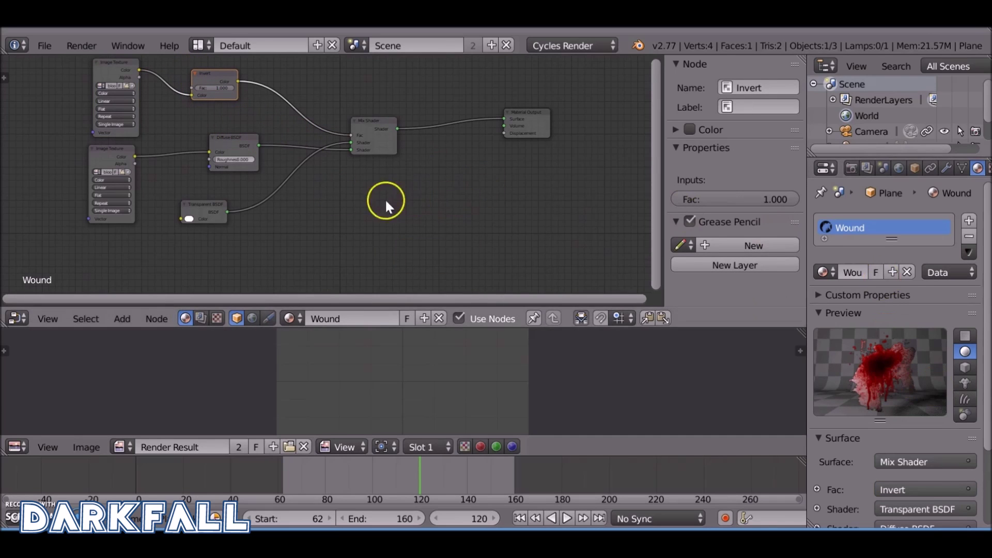
Switch back to the compositing nodes, fit them all in view, and hide the node editor's properties sidebar
{"action": "left_click", "coordinate": [202, 317]}
{"action": "key", "text": "Home"}
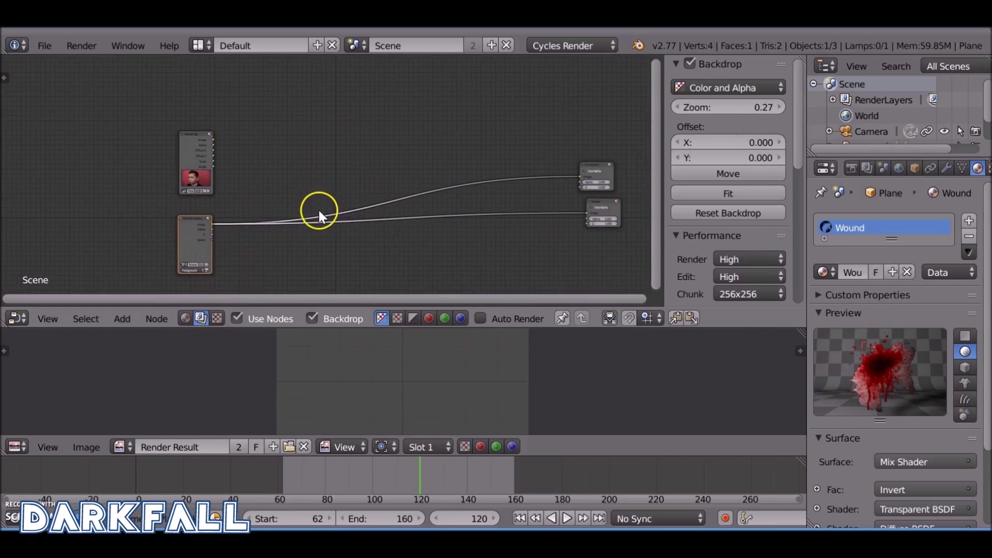
{"action": "key", "text": "n"}
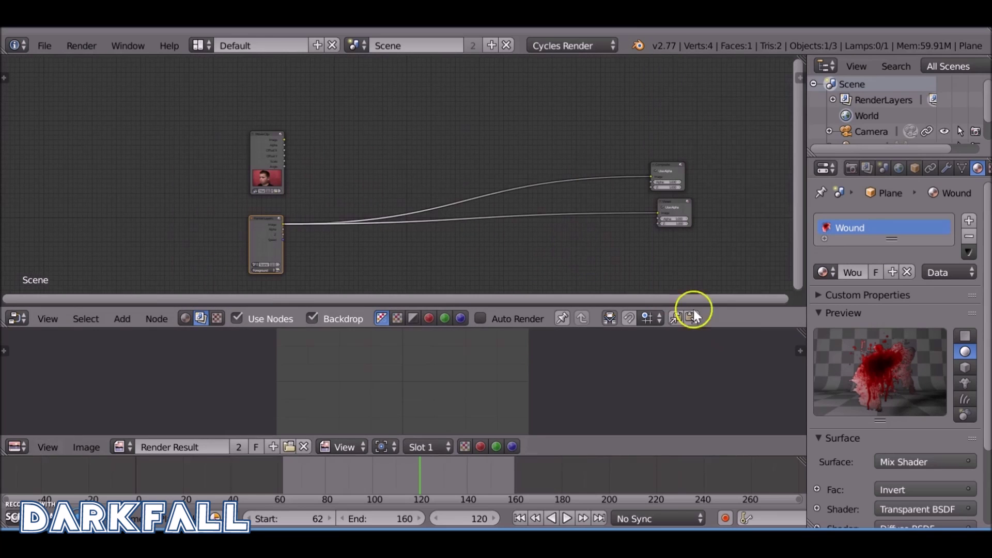
{"action": "right_click", "coordinate": [754, 327]}
{"action": "left_click", "coordinate": [749, 332]}
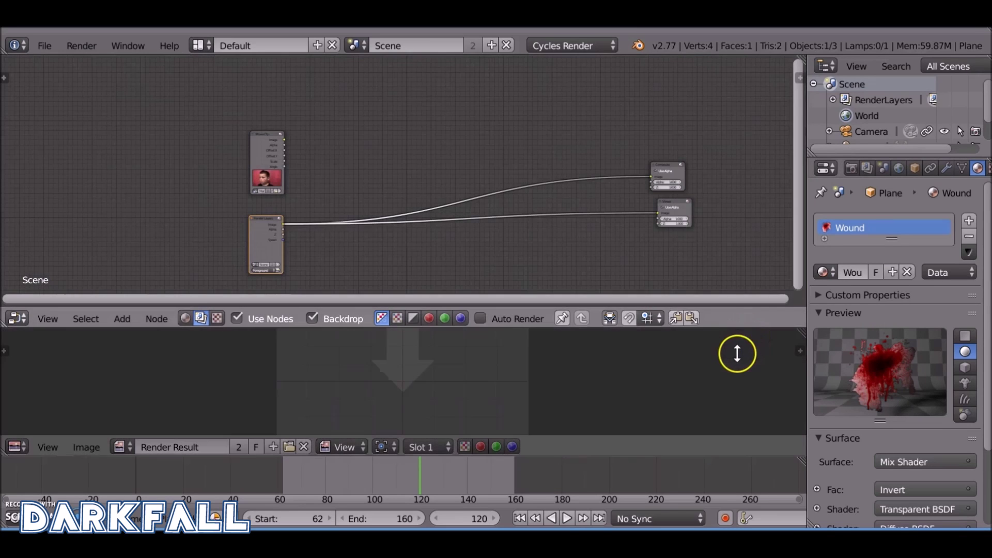
{"action": "key", "text": "Escape"}
Enlarge the area below the node editor and change it from the Image Editor to the 3D View
{"action": "left_click_drag", "start_coordinate": [719, 319], "coordinate": [713, 271]}
{"action": "left_click", "coordinate": [15, 447]}
{"action": "left_click", "coordinate": [31, 428]}
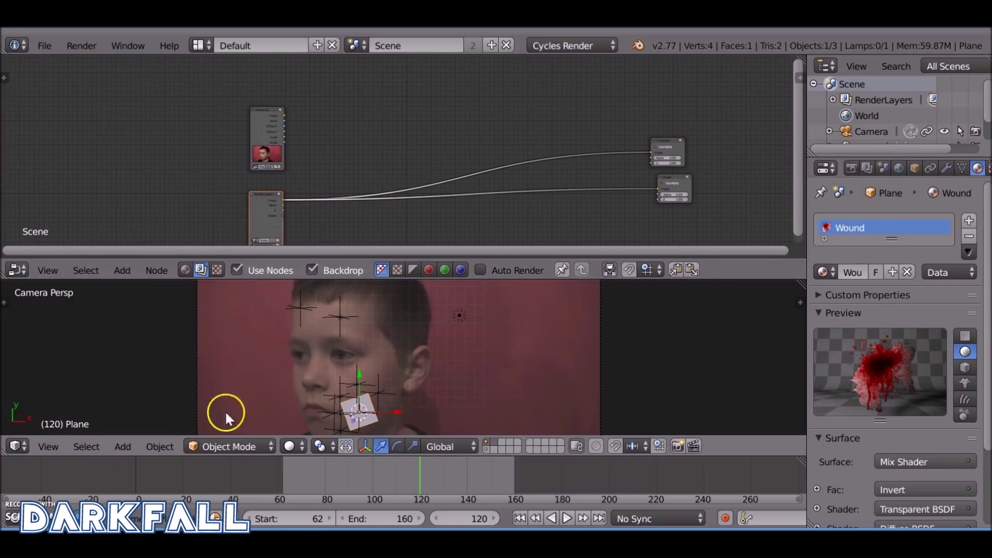
Enter Edit Mode on the wound plane and unwrap its UVs
{"action": "key", "text": "Tab"}
{"action": "key", "text": "a"}
{"action": "key", "text": "u"}
{"action": "left_click", "coordinate": [361, 400]}
Try Material viewport shading on the plane, and set the viewport shading to Texture
{"action": "left_click", "coordinate": [272, 446]}
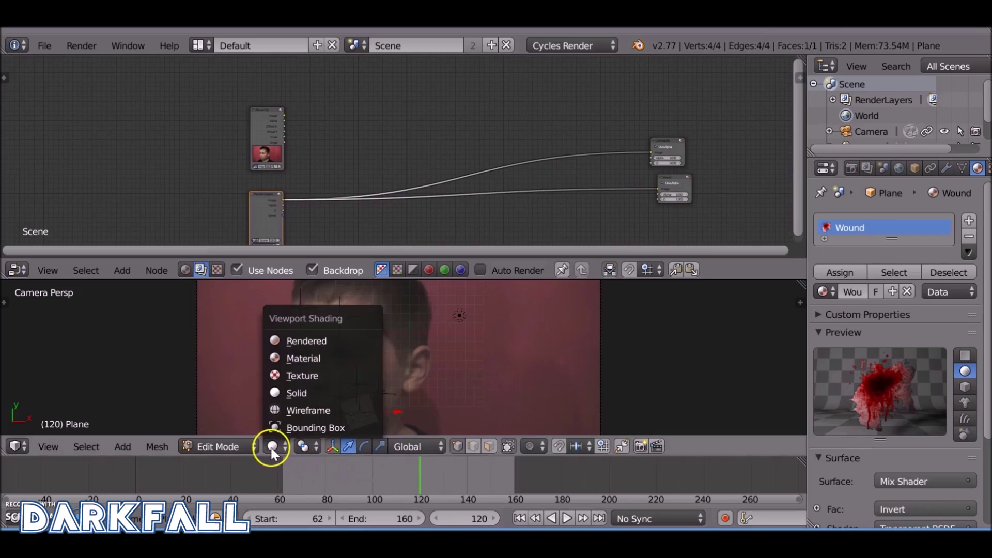
{"action": "left_click", "coordinate": [310, 364]}
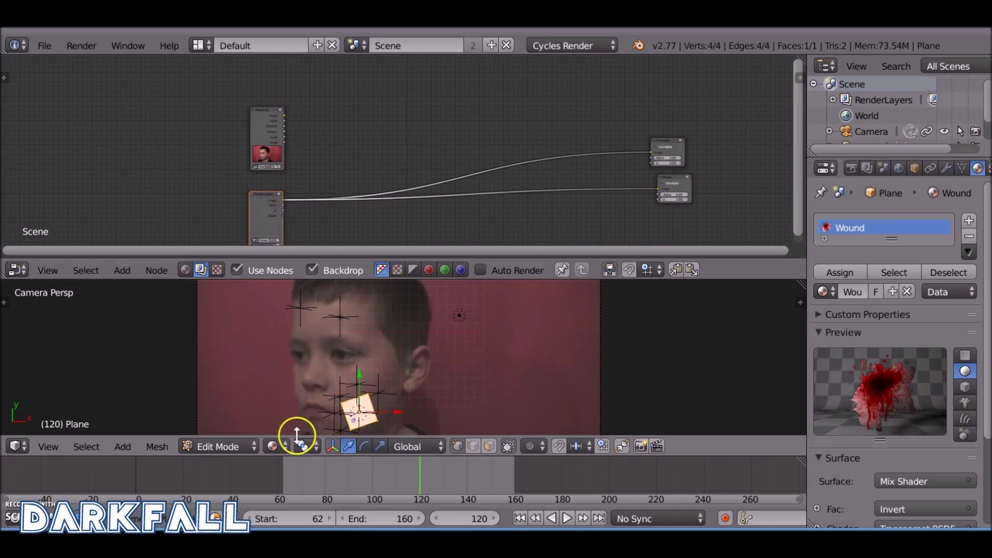
{"action": "left_click", "coordinate": [278, 448]}
{"action": "left_click", "coordinate": [295, 375]}
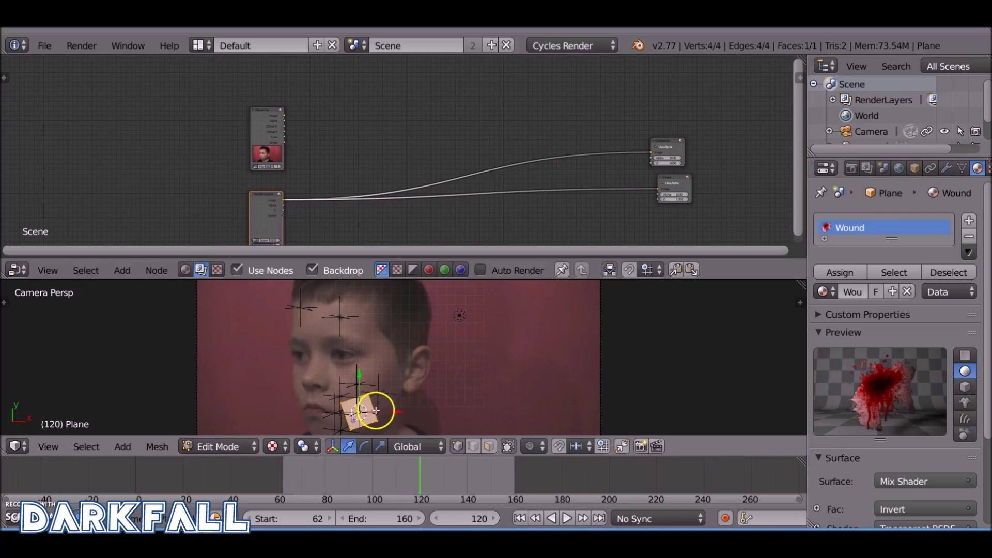
Repeat the UV mapping of the wound plane in a close view and return to Object Mode
{"action": "scroll", "coordinate": [376, 411], "scroll_direction": "up", "scroll_amount": 4}
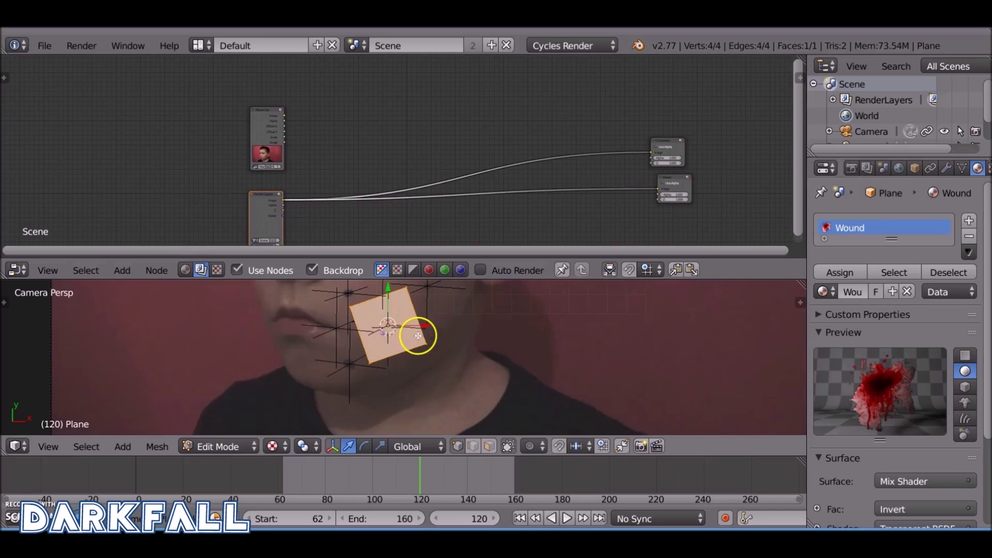
{"action": "key", "text": "u"}
{"action": "left_click", "coordinate": [398, 359]}
{"action": "key", "text": "Tab"}
{"action": "scroll", "coordinate": [489, 353], "scroll_direction": "down", "scroll_amount": 5}
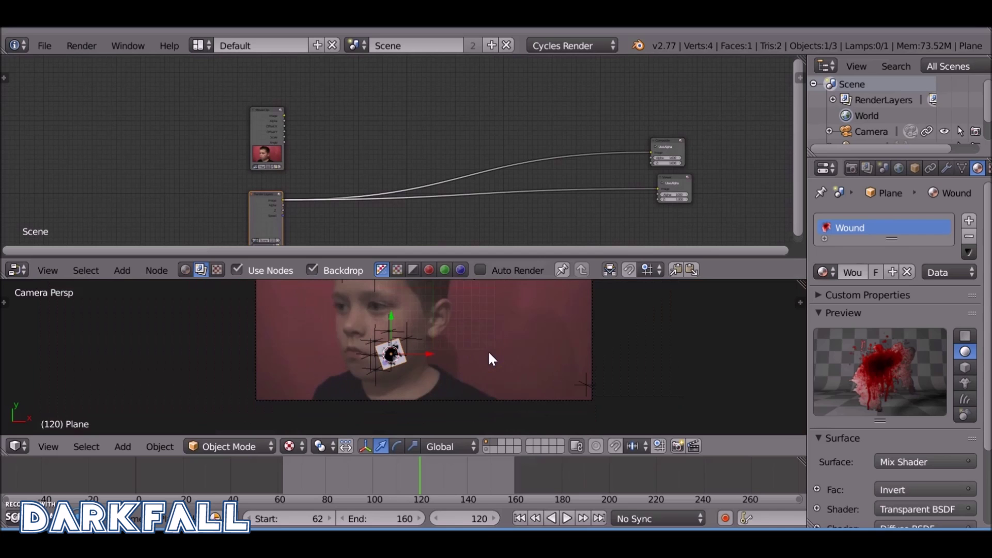
Enlarge the node editor over the 3D View and preview the Render Layers output in the Viewer
{"action": "middle_click_drag", "start_coordinate": [416, 324], "coordinate": [402, 365], "text": "shift"}
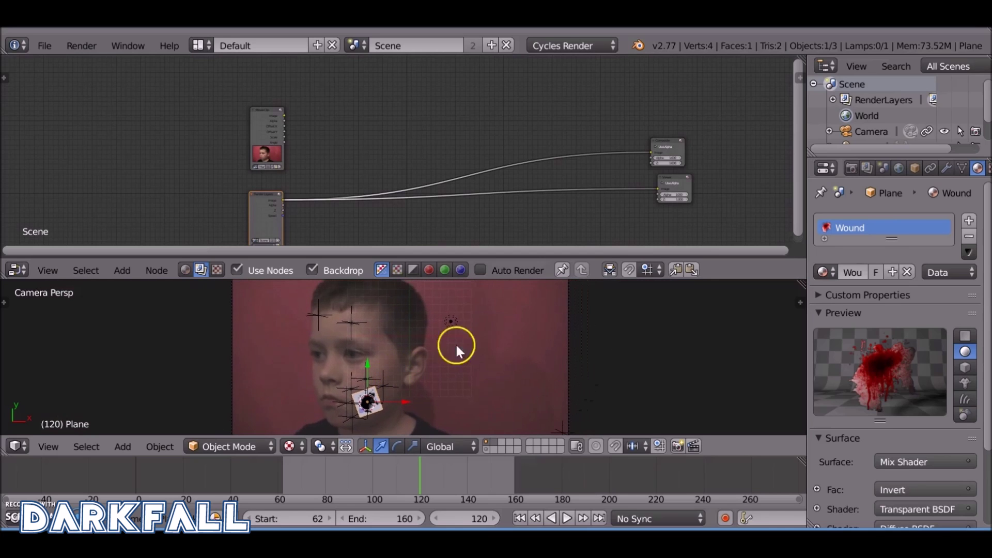
{"action": "left_click_drag", "start_coordinate": [503, 279], "coordinate": [501, 421]}
{"action": "left_click", "coordinate": [263, 273], "text": "ctrl+shift"}
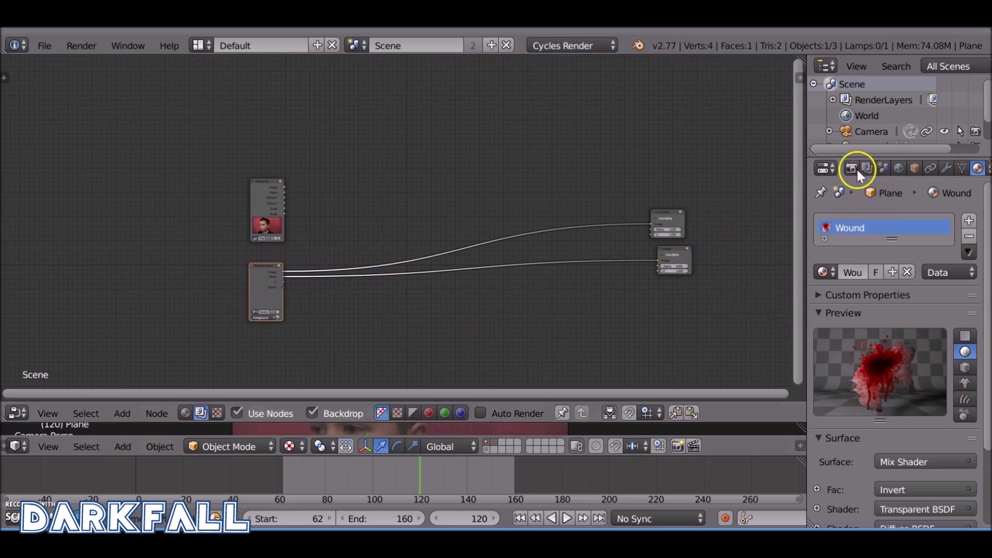
{"action": "left_click", "coordinate": [272, 268], "text": "ctrl+shift"}
{"action": "left_click", "coordinate": [272, 267], "text": "ctrl+shift"}
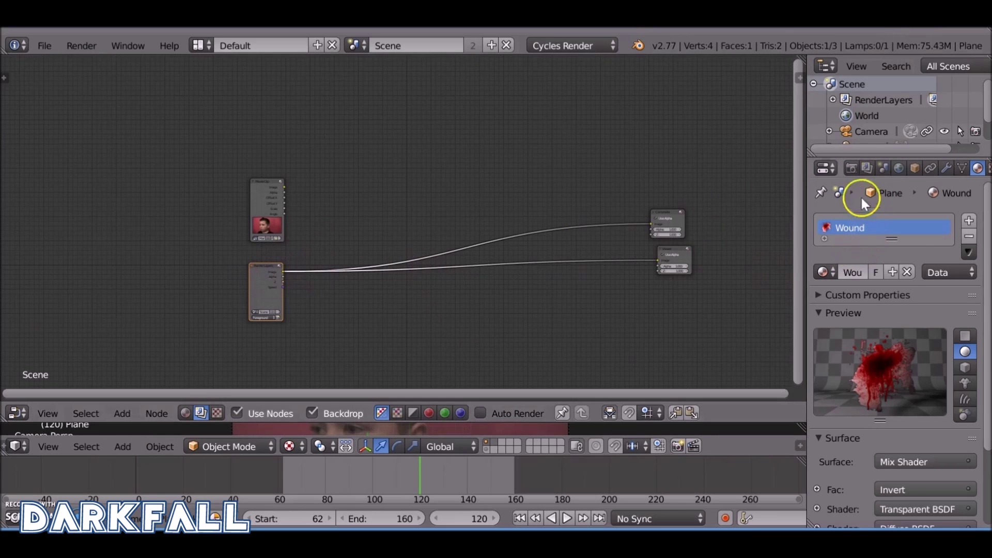
Render the current frame of the wound plane and return to the compositing nodes
{"action": "left_click", "coordinate": [852, 169]}
{"action": "left_click", "coordinate": [844, 238]}
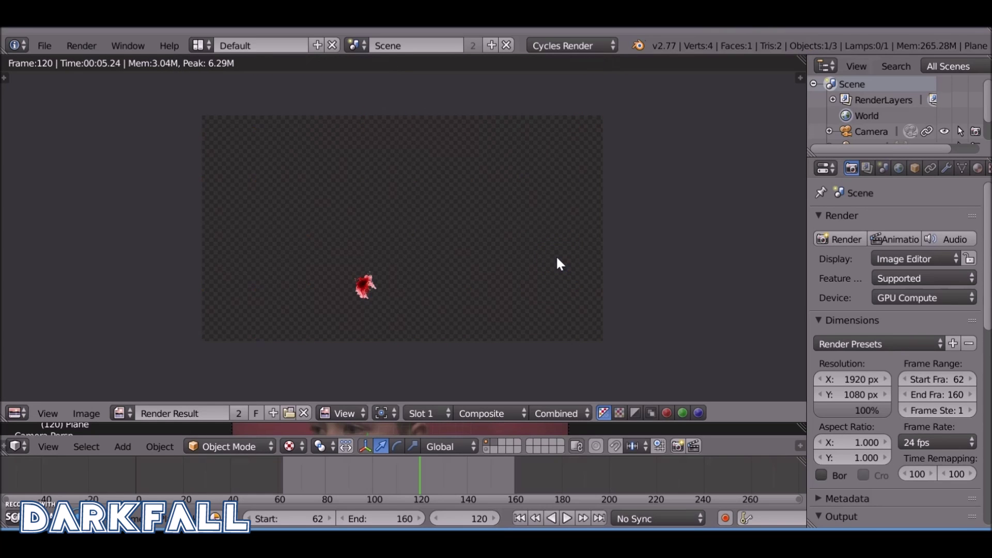
{"action": "key", "text": "Escape"}
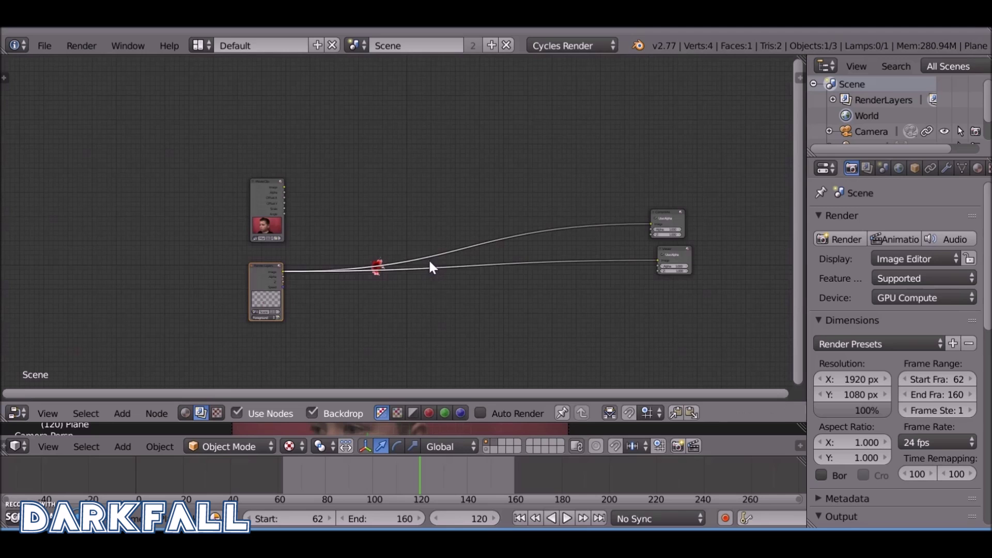
Preview the Movie Clip node in the Viewer and insert a Mix node on its image link
{"action": "scroll", "coordinate": [368, 248], "scroll_direction": "up", "scroll_amount": 3}
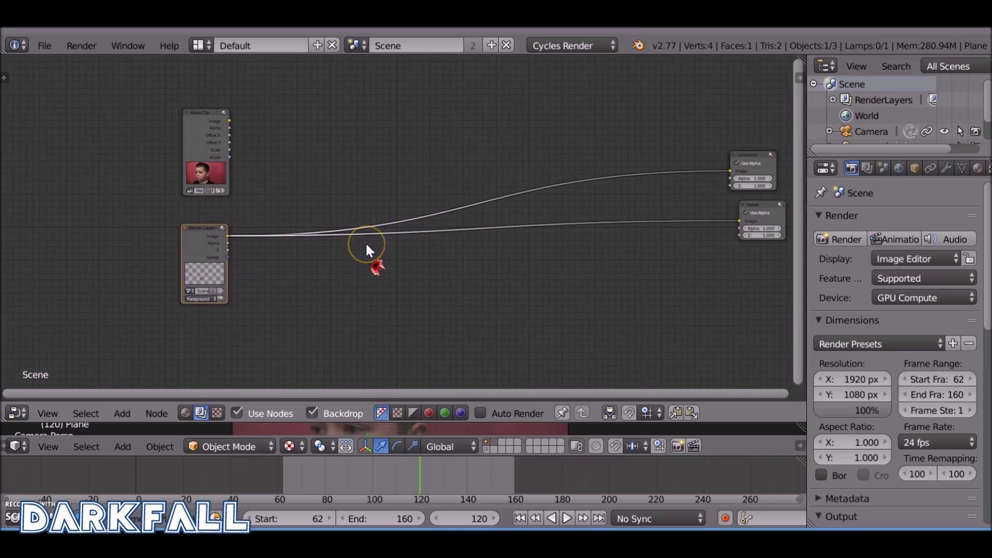
{"action": "left_click", "coordinate": [200, 117], "text": "ctrl+shift"}
{"action": "middle_click_drag", "start_coordinate": [481, 220], "coordinate": [447, 238]}
{"action": "key", "text": "shift+a"}
{"action": "left_click", "coordinate": [411, 248]}
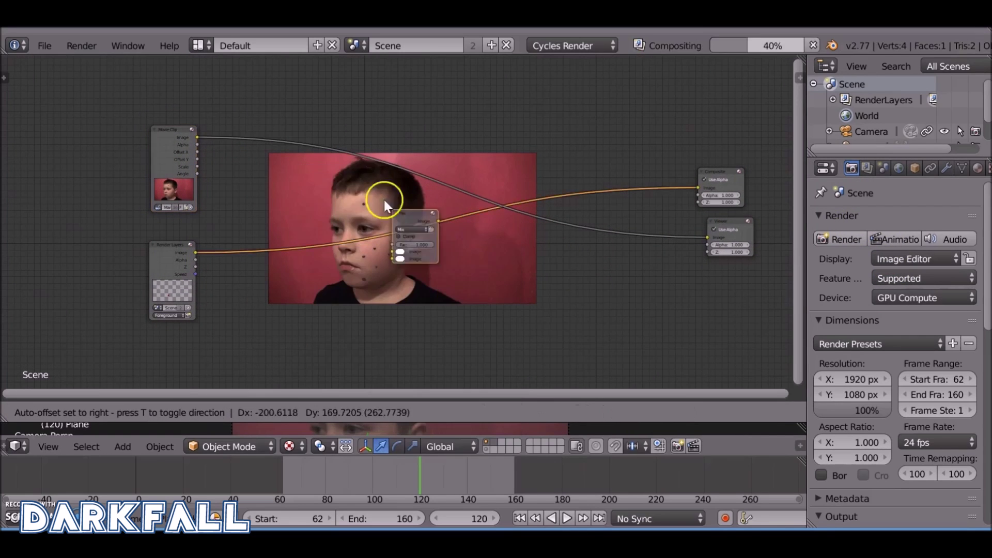
{"action": "left_click", "coordinate": [301, 114]}
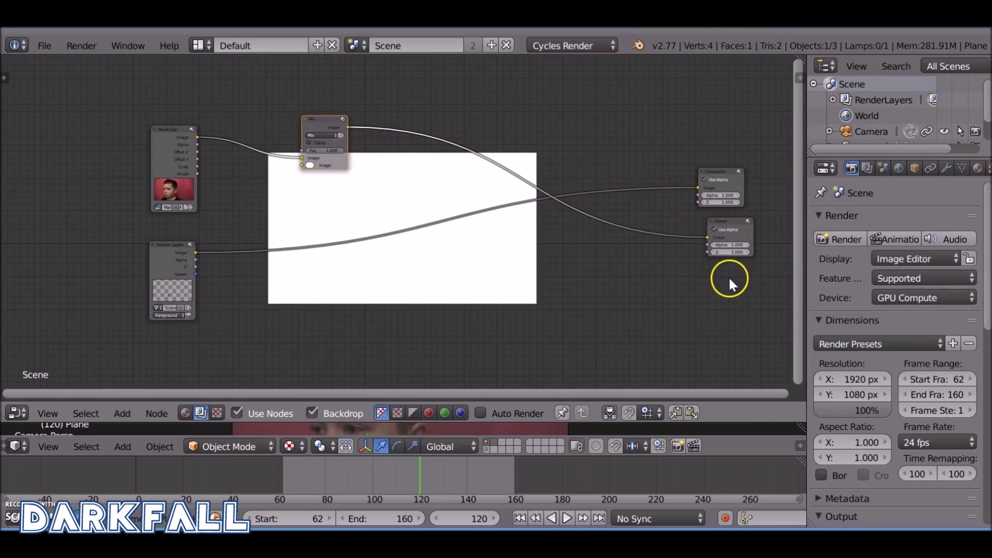
Show the backdrop settings, move the backdrop to offset X 98, Y -16 and enlarge its zoom to 0.46
{"action": "key", "text": "n"}
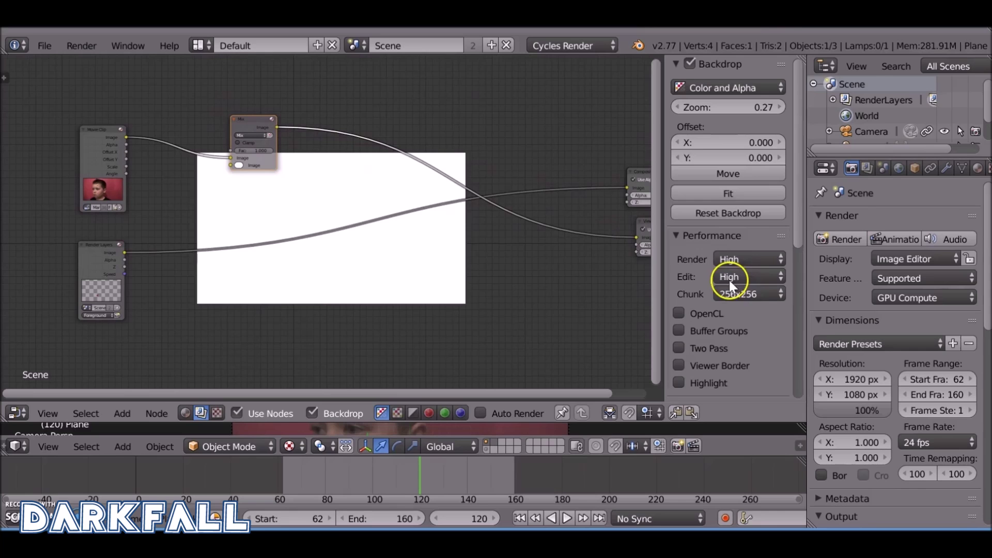
{"action": "left_click", "coordinate": [730, 173]}
{"action": "left_click", "coordinate": [781, 181]}
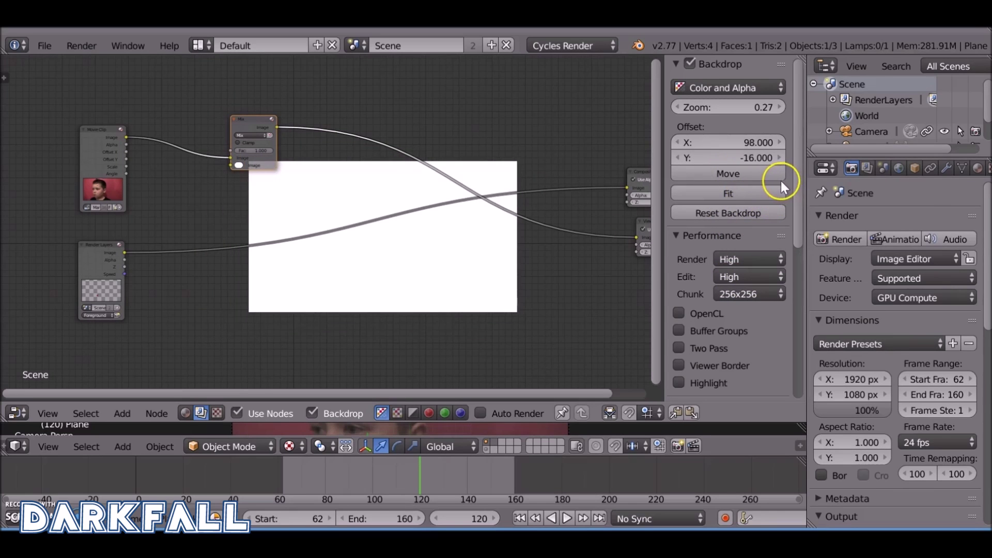
{"action": "mouse_move", "coordinate": [728, 107]}
{"action": "left_mouse_down"}
{"action": "mouse_move", "coordinate": [775, 105]}
{"action": "mouse_move", "coordinate": [732, 107]}
{"action": "left_mouse_up"}
Connect the Render Layers image to the Mix node's second image input and insert an RGB Curves node between them
{"action": "left_click_drag", "start_coordinate": [126, 253], "coordinate": [233, 166]}
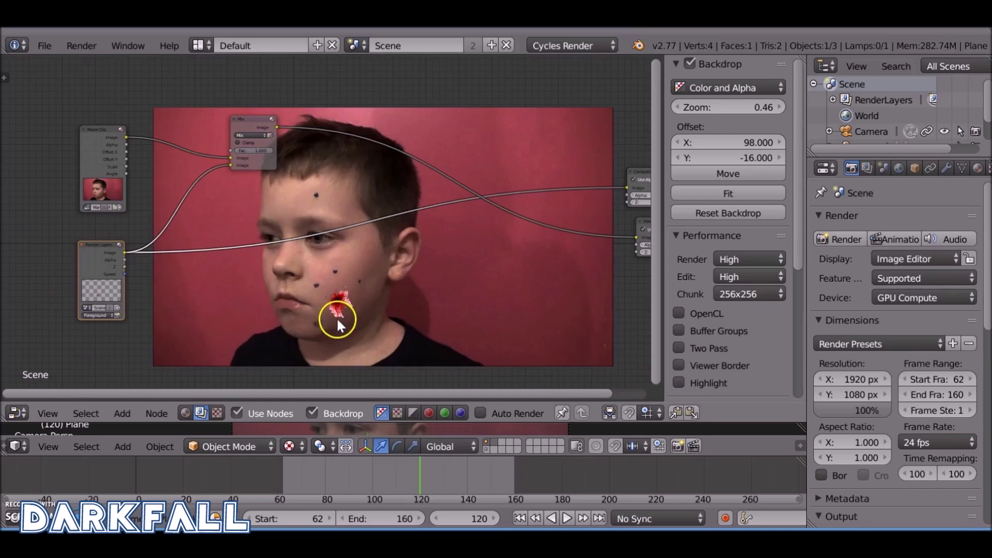
{"action": "left_click_drag", "start_coordinate": [97, 245], "coordinate": [88, 266]}
{"action": "key", "text": "shift+a"}
{"action": "mouse_move", "coordinate": [88, 266]}
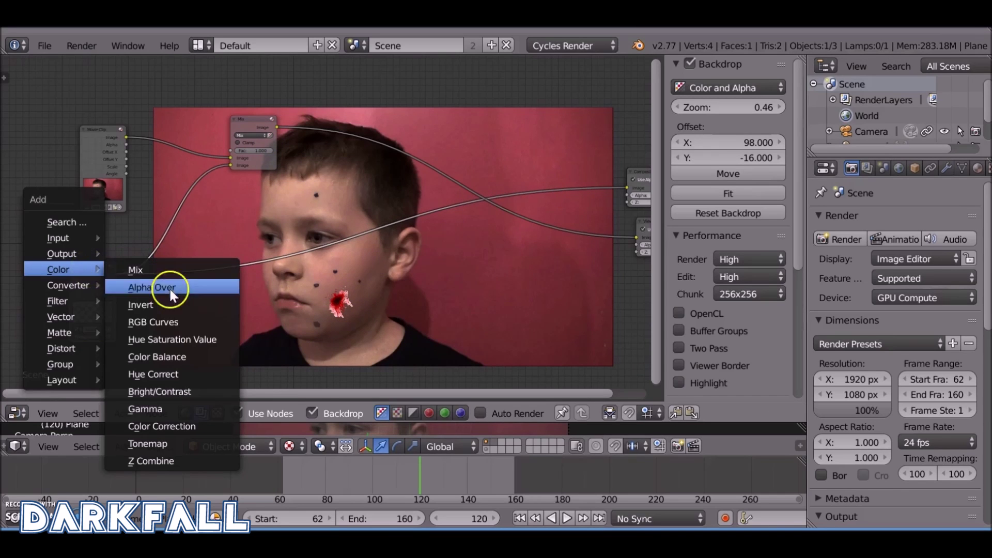
{"action": "left_click", "coordinate": [182, 320]}
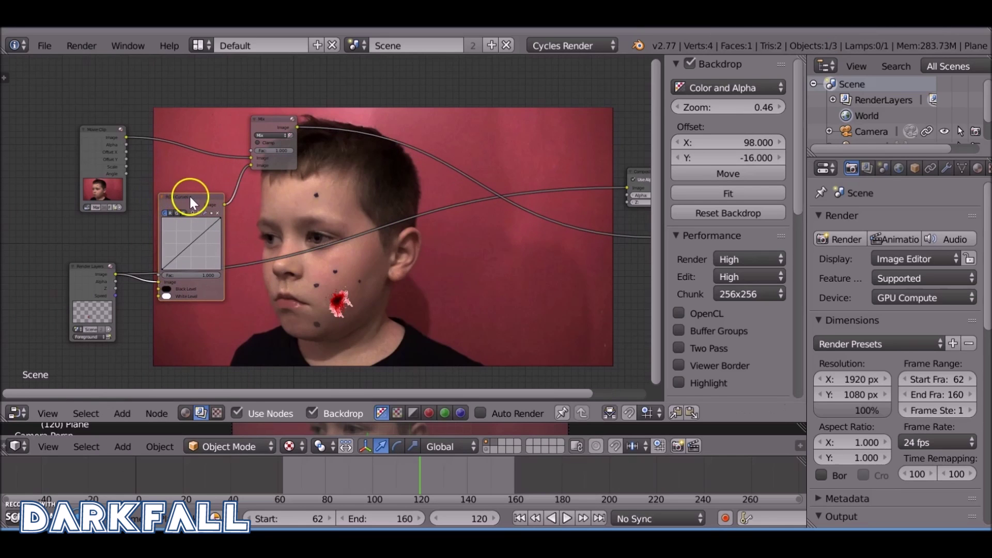
Darken the wound with the combined RGB curve and raise the red curve's midpoint to about X 0.46, Y 0.53
{"action": "left_click", "coordinate": [184, 222]}
{"action": "scroll", "coordinate": [232, 194], "scroll_direction": "up", "scroll_amount": 2}
{"action": "mouse_move", "coordinate": [184, 226]}
{"action": "left_mouse_down"}
{"action": "mouse_move", "coordinate": [196, 253]}
{"action": "mouse_move", "coordinate": [173, 230]}
{"action": "left_mouse_up"}
{"action": "left_click", "coordinate": [149, 193]}
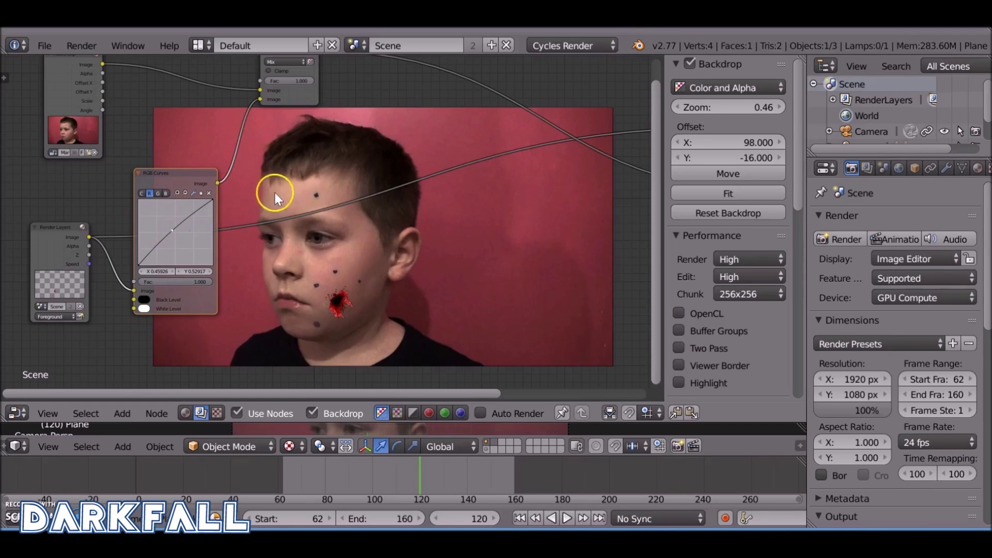
Collapse the RGB Curves node and tidy the positions of the wound nodes and the Mix node
{"action": "left_click", "coordinate": [137, 173]}
{"action": "left_click_drag", "start_coordinate": [150, 168], "coordinate": [151, 213]}
{"action": "scroll", "coordinate": [277, 268], "scroll_direction": "down", "scroll_amount": 2}
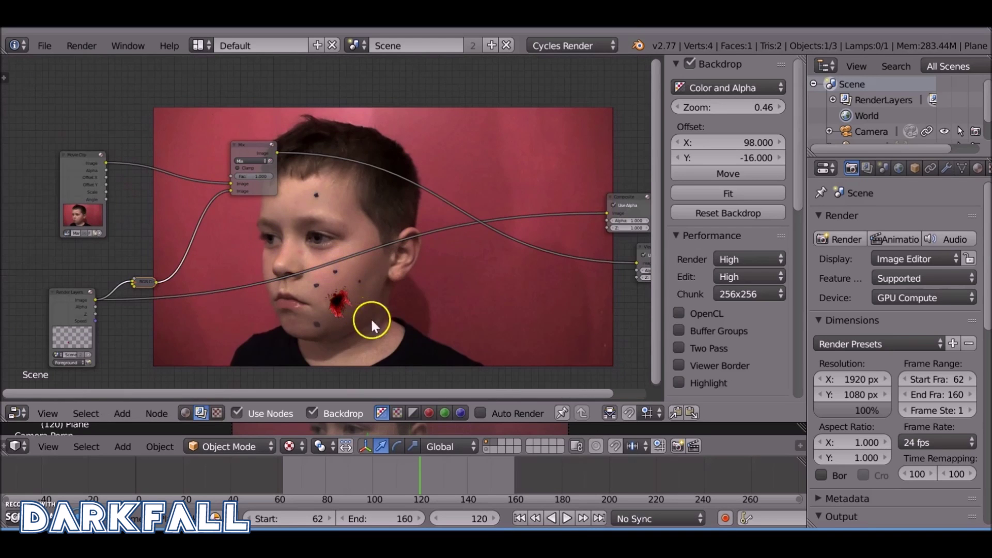
{"action": "scroll", "coordinate": [237, 146], "scroll_direction": "down", "scroll_amount": 1}
{"action": "left_click_drag", "start_coordinate": [133, 170], "coordinate": [95, 170]}
{"action": "left_click_drag", "start_coordinate": [271, 159], "coordinate": [235, 198]}
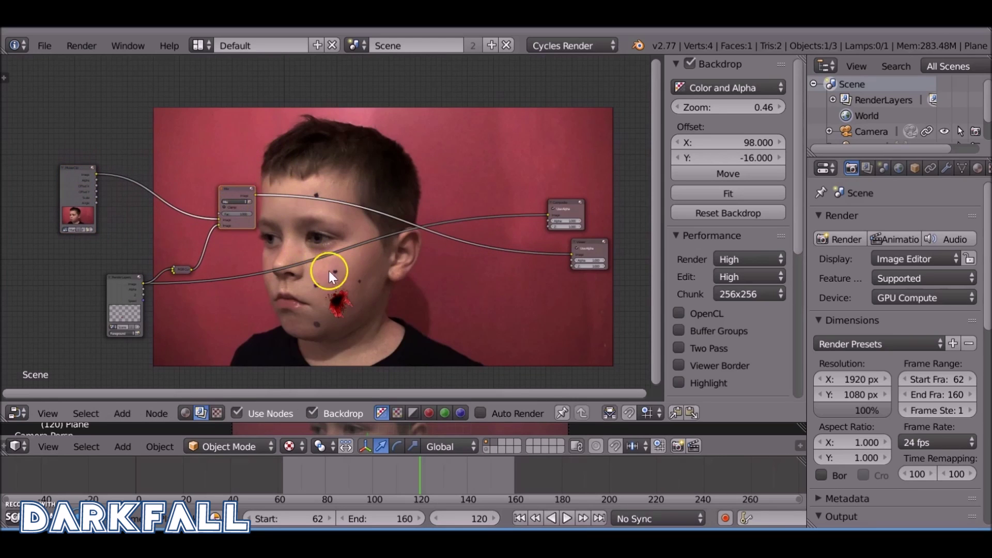
Connect the Mix node's image output to the Composite node
{"action": "middle_click_drag", "start_coordinate": [334, 288], "coordinate": [327, 228]}
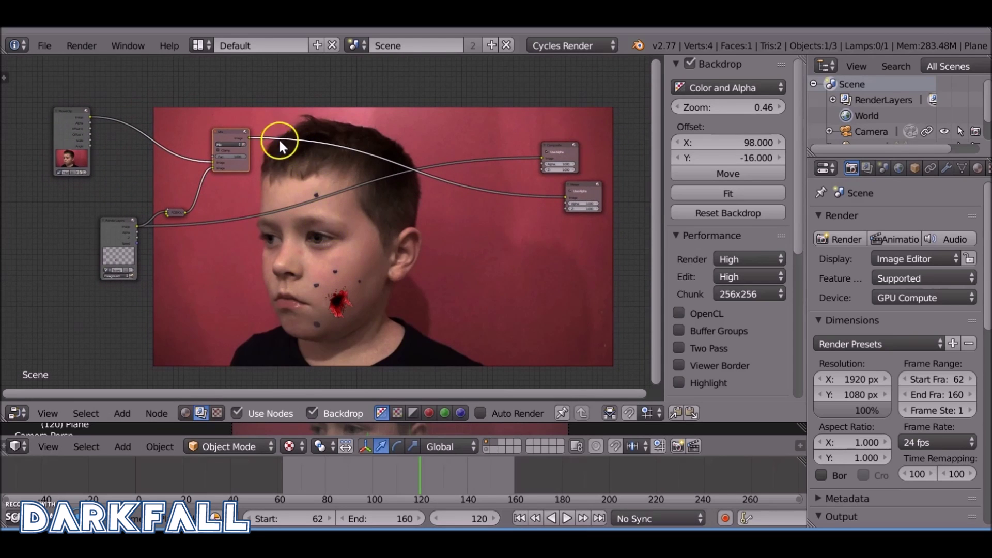
{"action": "left_click_drag", "start_coordinate": [249, 137], "coordinate": [545, 163]}
{"action": "middle_click_drag", "start_coordinate": [303, 188], "coordinate": [377, 137]}
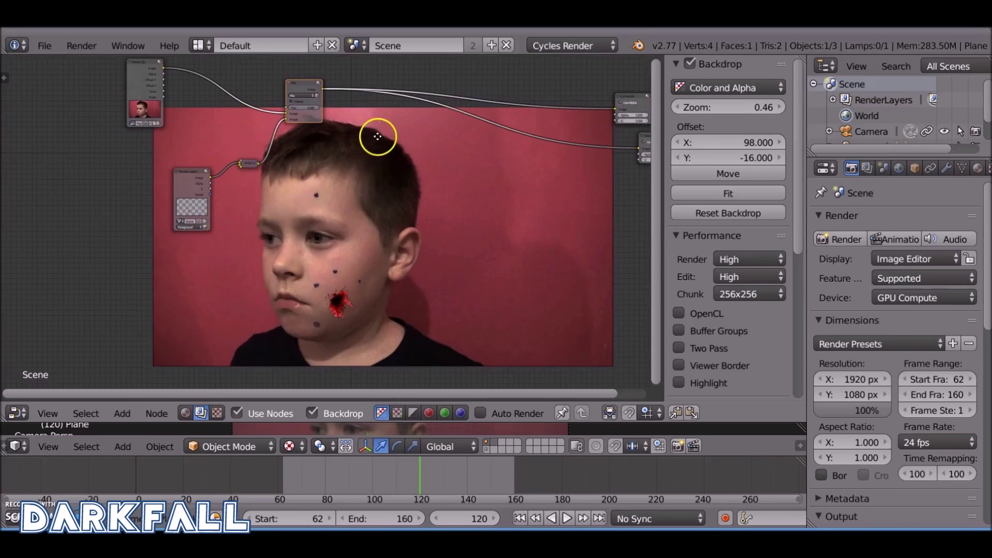
Move the Movie Clip node well away from the other nodes and insert a second Mix node on its image link
{"action": "middle_click_drag", "start_coordinate": [264, 191], "coordinate": [450, 261]}
{"action": "left_click_drag", "start_coordinate": [310, 122], "coordinate": [38, 107]}
{"action": "middle_click_drag", "start_coordinate": [133, 155], "coordinate": [303, 151]}
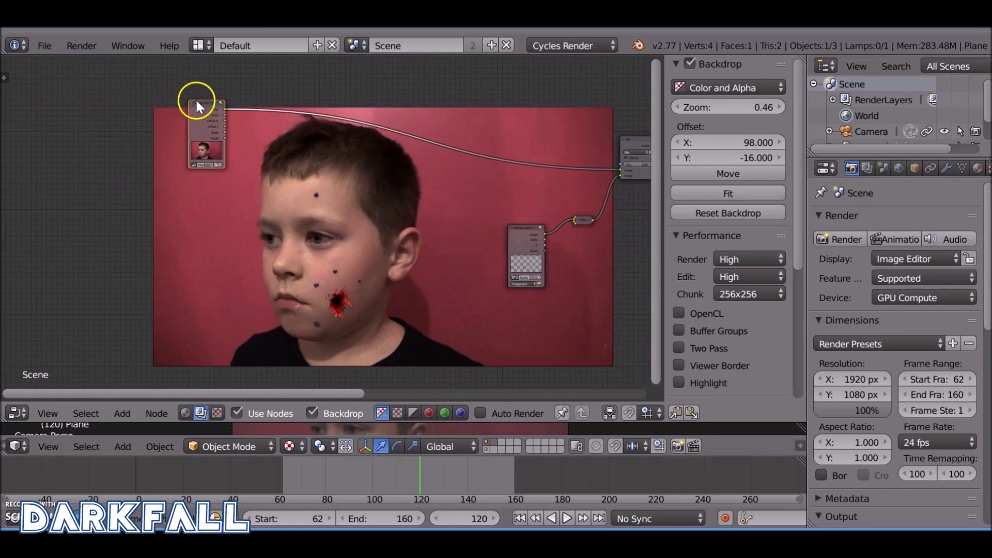
{"action": "left_click_drag", "start_coordinate": [197, 106], "coordinate": [151, 107]}
{"action": "key", "text": "shift+a"}
{"action": "mouse_move", "coordinate": [258, 205]}
{"action": "left_click", "coordinate": [310, 206]}
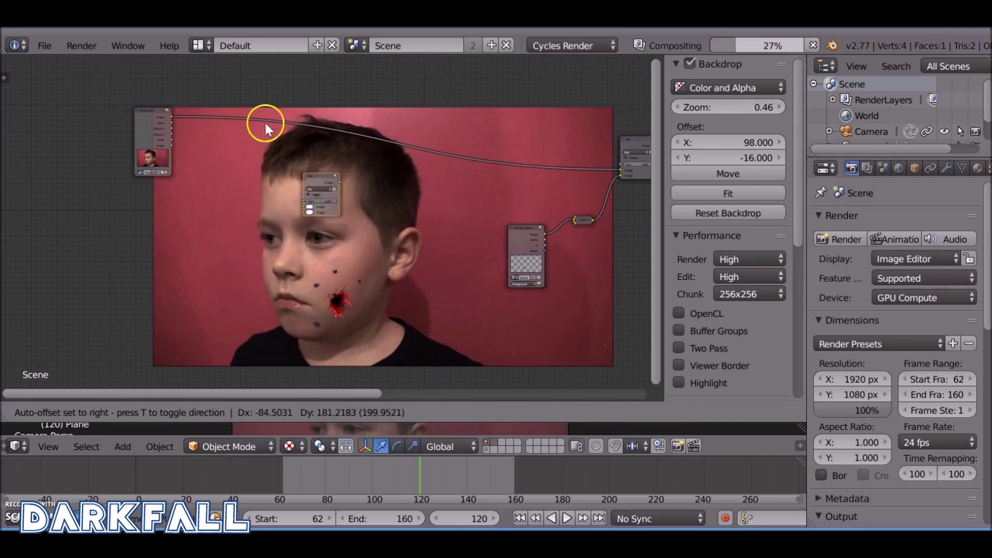
{"action": "left_click", "coordinate": [246, 106]}
{"action": "scroll", "coordinate": [245, 113], "scroll_direction": "up", "scroll_amount": 4}
{"action": "scroll", "coordinate": [288, 217], "scroll_direction": "down", "scroll_amount": 3}
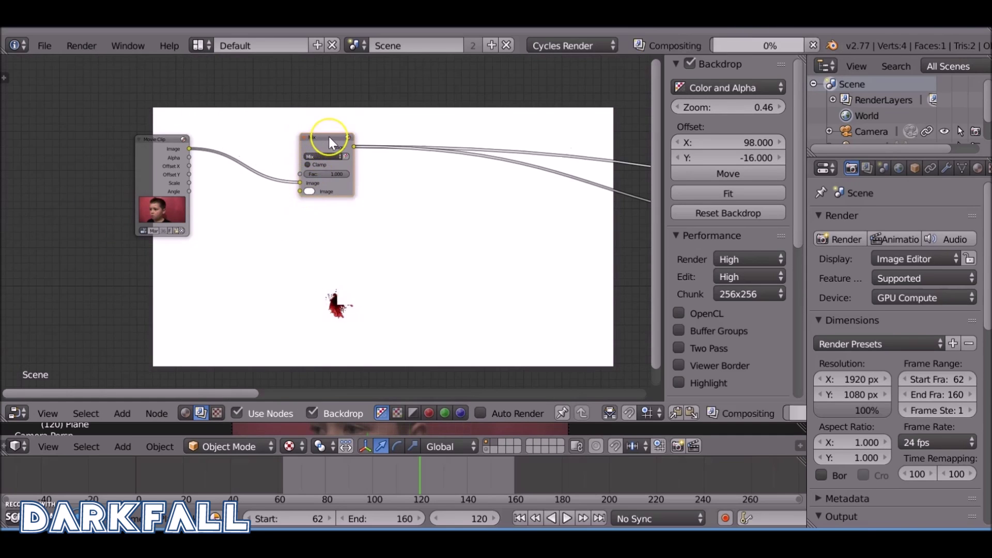
{"action": "scroll", "coordinate": [315, 163], "scroll_direction": "down", "scroll_amount": 5}
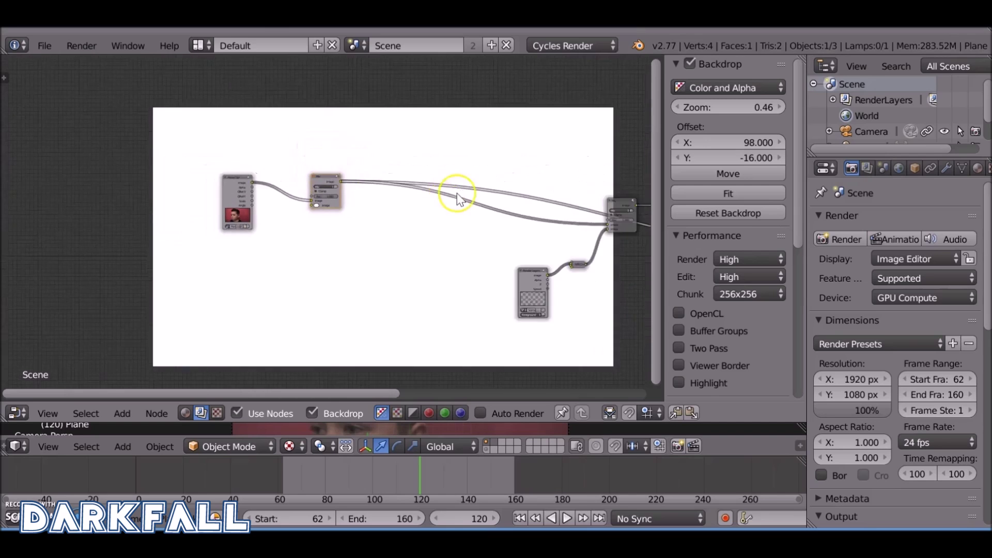
Move the wound and output nodes away from the new Mix node, and place the Viewer level with that Mix
{"action": "left_click_drag", "start_coordinate": [244, 138], "coordinate": [584, 365]}
{"action": "key", "text": "g"}
{"action": "left_click", "coordinate": [602, 340]}
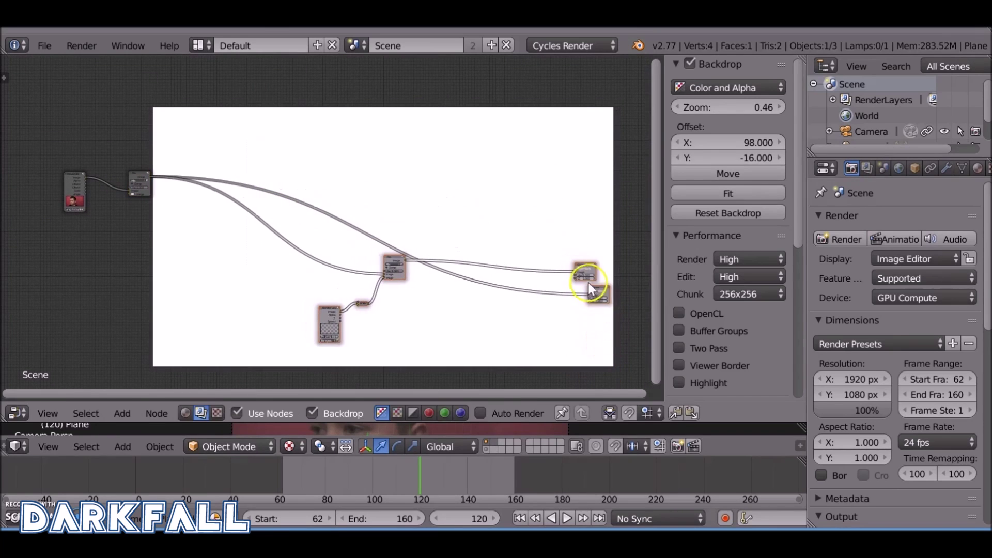
{"action": "left_click", "coordinate": [138, 175]}
{"action": "left_click_drag", "start_coordinate": [597, 292], "coordinate": [587, 166]}
Disconnect the new Mix node from the wound's Mix node and link the Movie Clip image to its second image input
{"action": "middle_click_drag", "start_coordinate": [210, 188], "coordinate": [406, 185]}
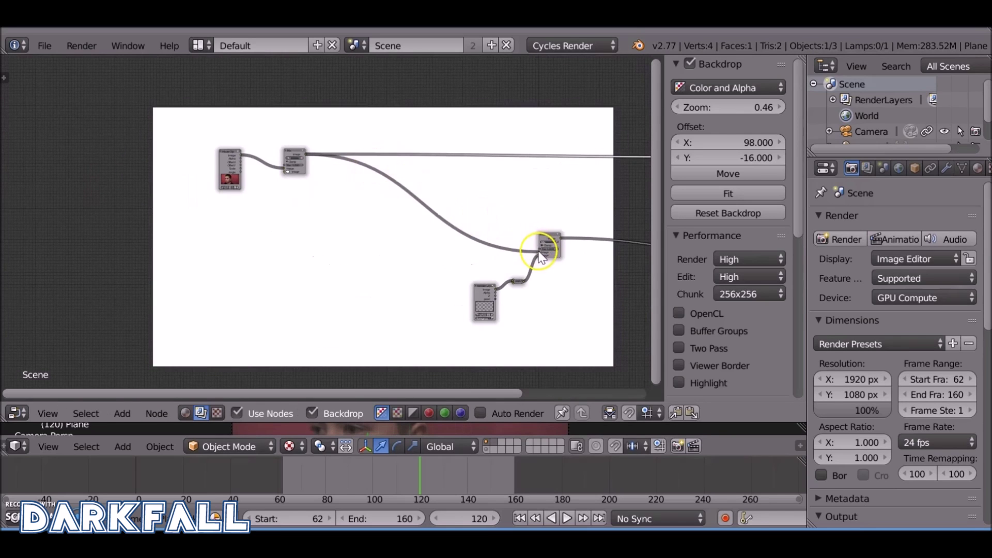
{"action": "left_click_drag", "start_coordinate": [539, 251], "coordinate": [410, 228]}
{"action": "middle_click_drag", "start_coordinate": [410, 228], "coordinate": [339, 110], "text": "ctrl"}
{"action": "left_click_drag", "start_coordinate": [173, 131], "coordinate": [312, 185]}
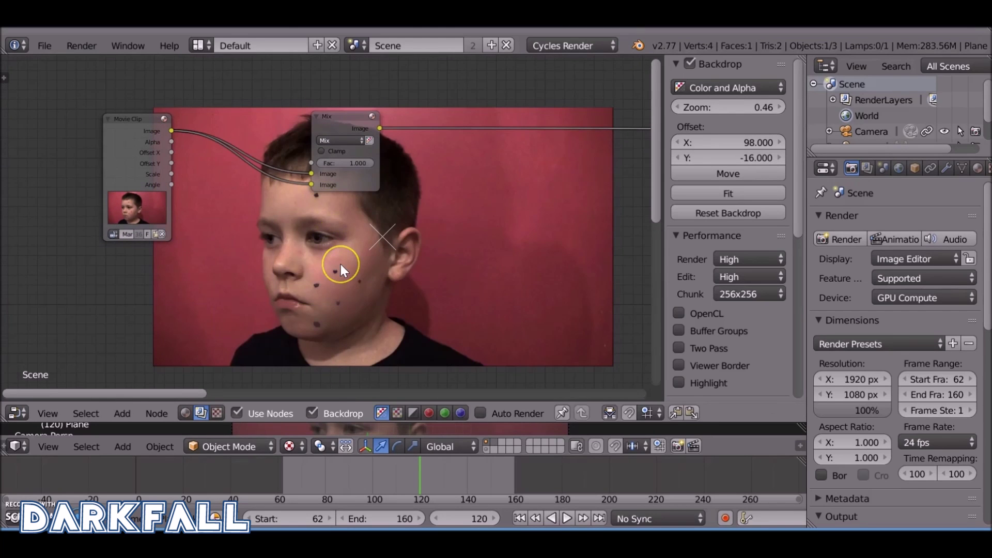
Insert a Gaussian Blur node between the Movie Clip and the new Mix node's second image input
{"action": "key", "text": "shift+a"}
{"action": "mouse_move", "coordinate": [330, 293]}
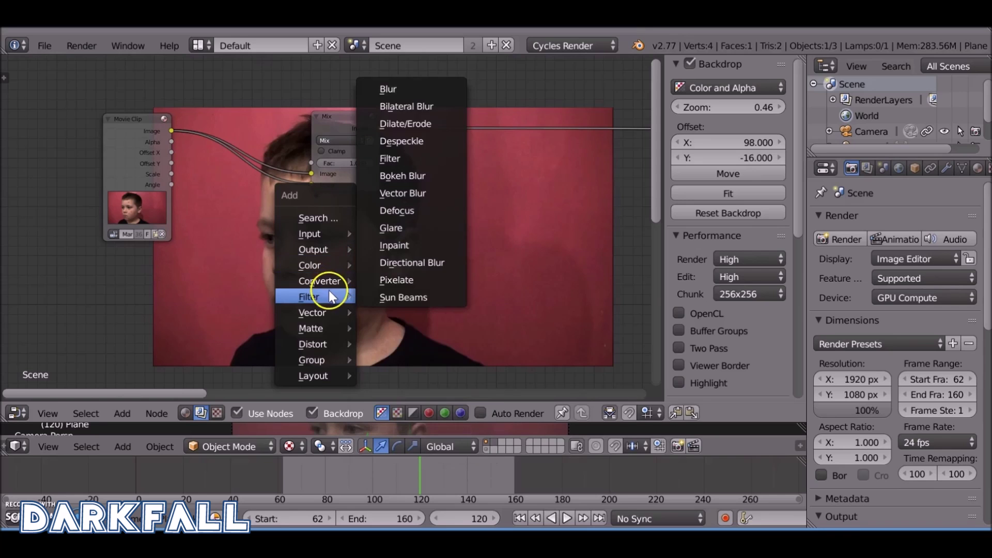
{"action": "left_click", "coordinate": [396, 89]}
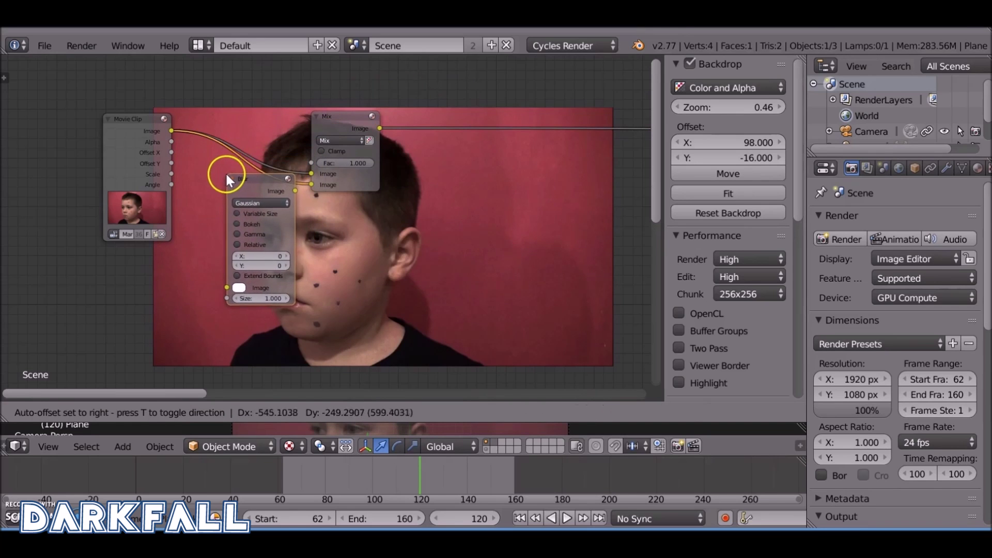
{"action": "left_click", "coordinate": [225, 172]}
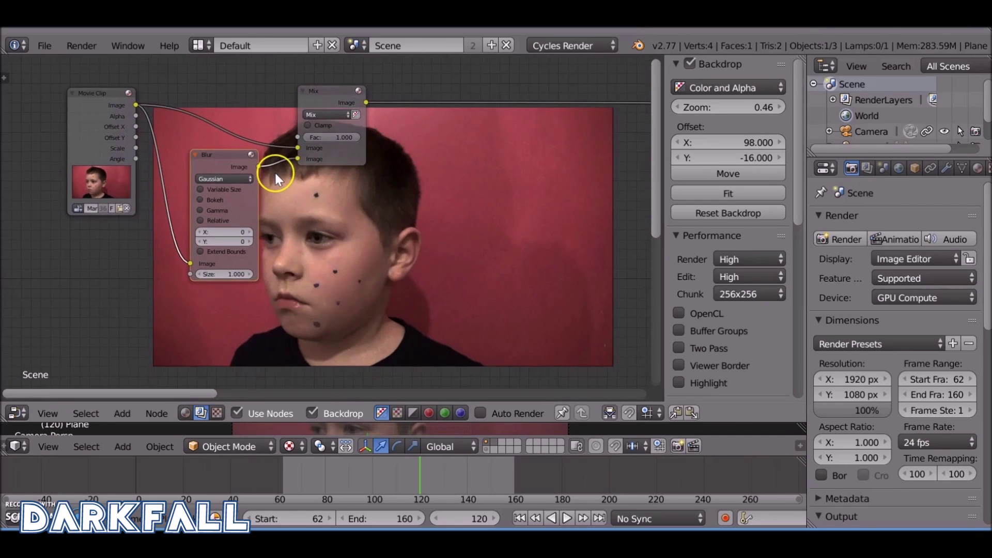
{"action": "scroll", "coordinate": [275, 172], "scroll_direction": "up", "scroll_amount": 2}
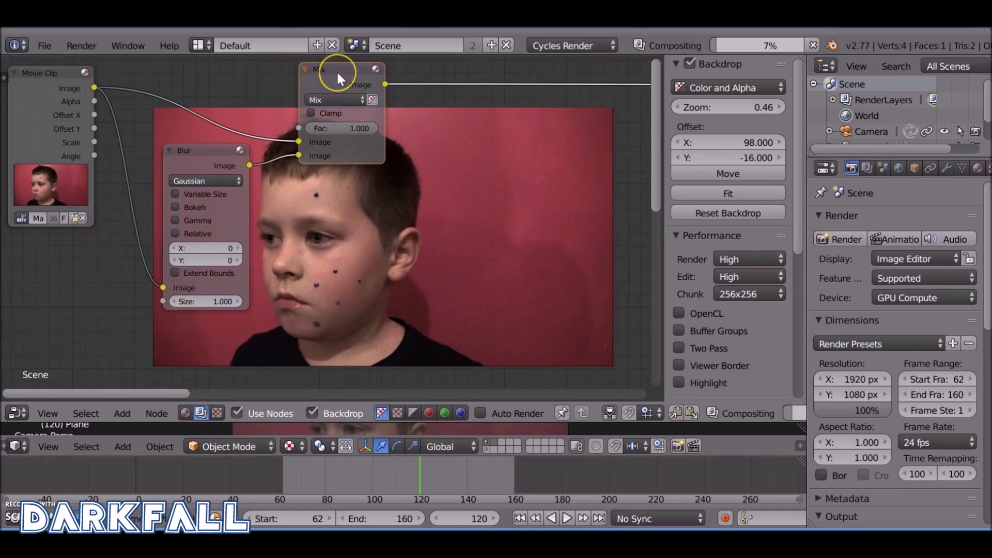
Toggle the Mix node's alpha option on and off, and set the Blur size to X 20, Y 20
{"action": "left_click", "coordinate": [373, 100]}
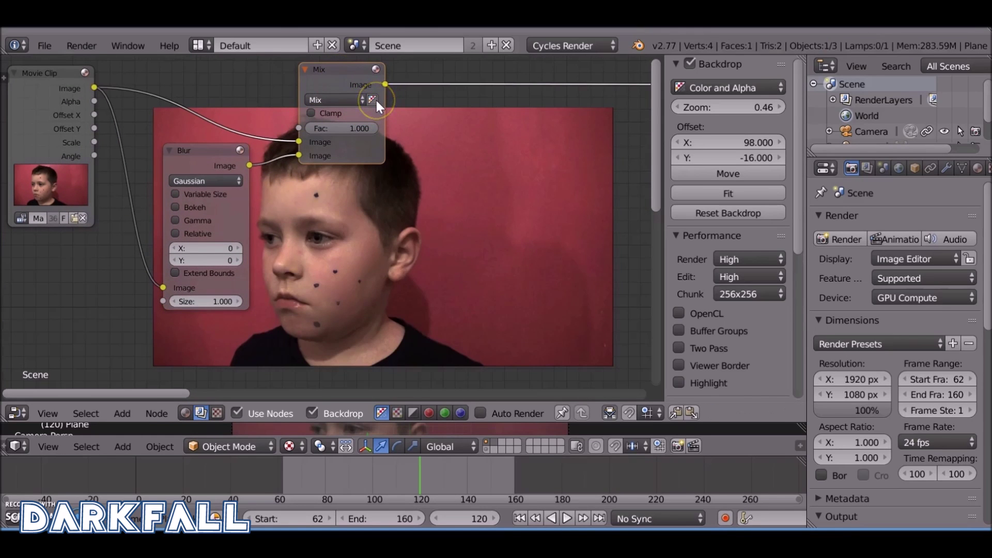
{"action": "left_click", "coordinate": [373, 99]}
{"action": "left_click", "coordinate": [206, 248]}
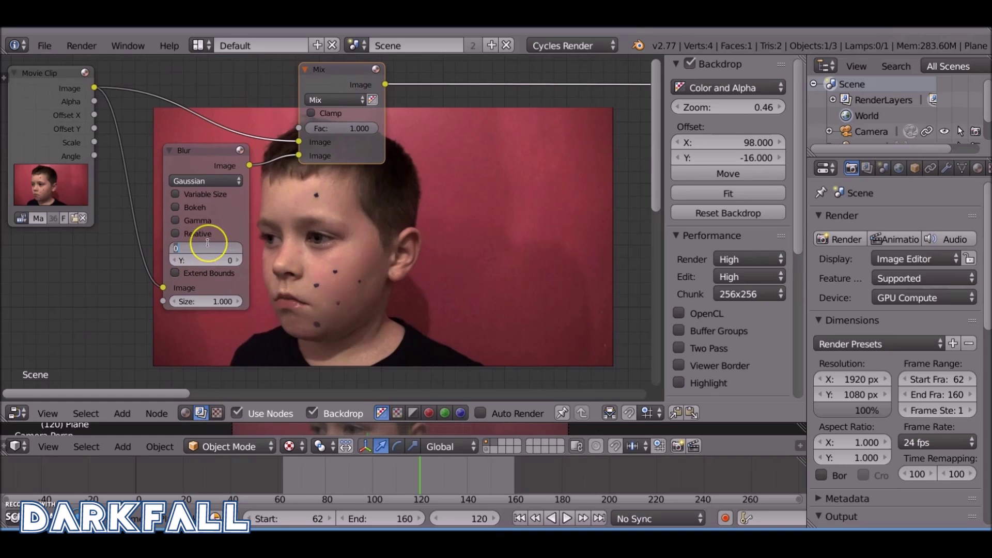
{"action": "type", "text": "20"}
{"action": "key", "text": "Return"}
{"action": "left_click", "coordinate": [200, 261]}
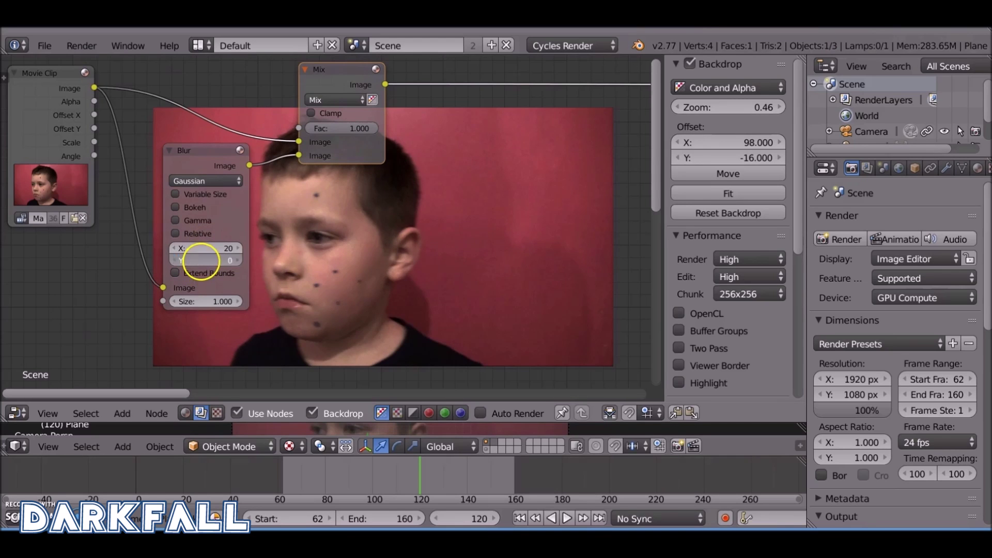
{"action": "type", "text": "20"}
{"action": "key", "text": "Return"}
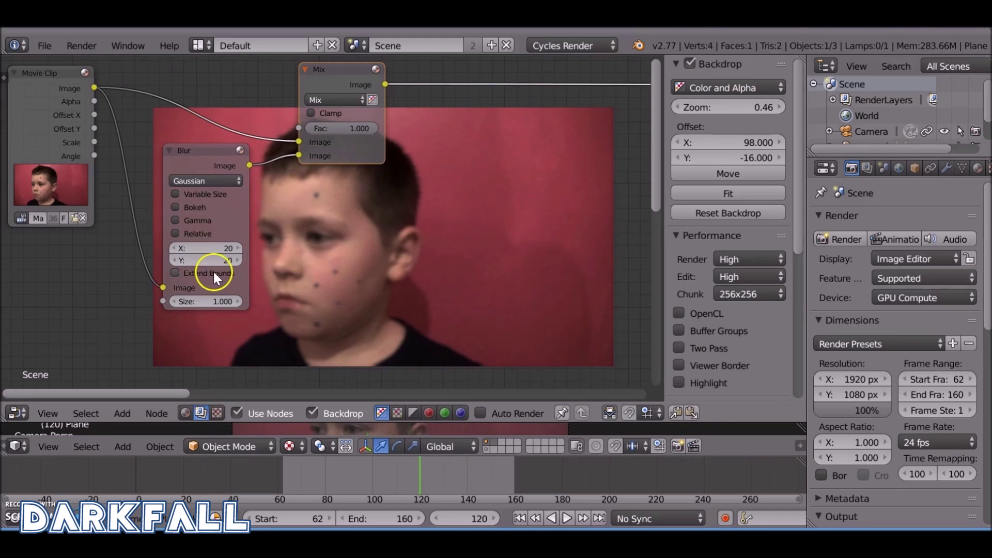
Add a Mask input node below the Movie Clip node
{"action": "scroll", "coordinate": [227, 272], "scroll_direction": "down", "scroll_amount": 4}
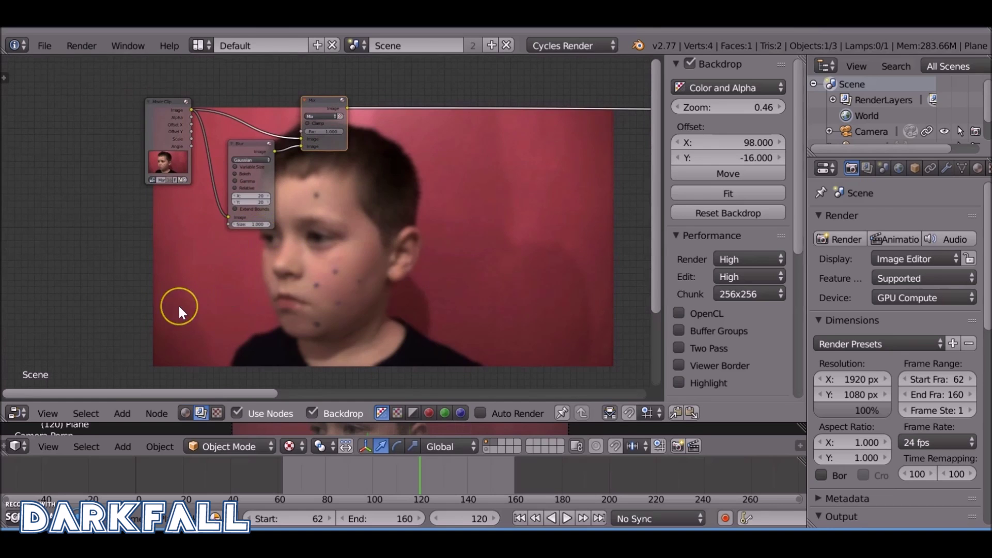
{"action": "key", "text": "shift+a"}
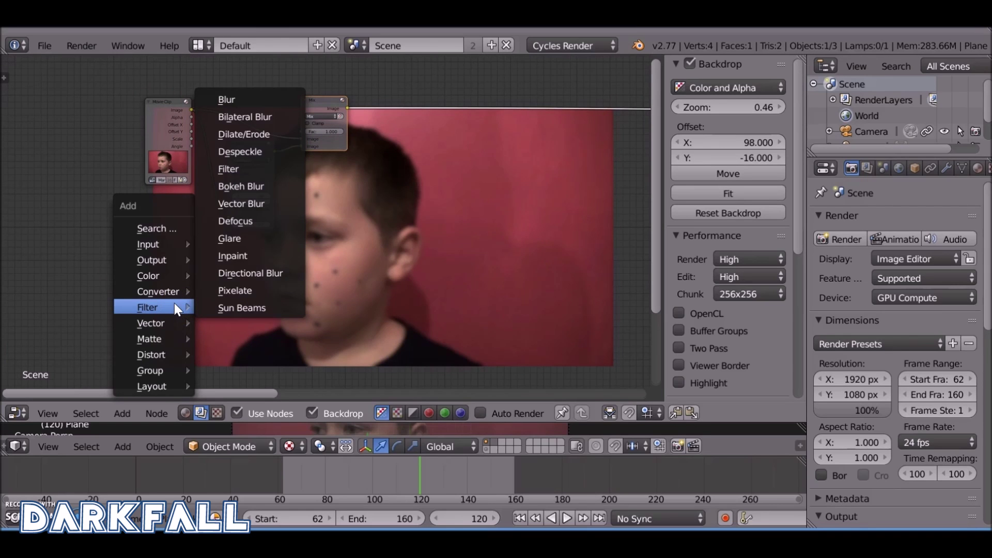
{"action": "mouse_move", "coordinate": [155, 241]}
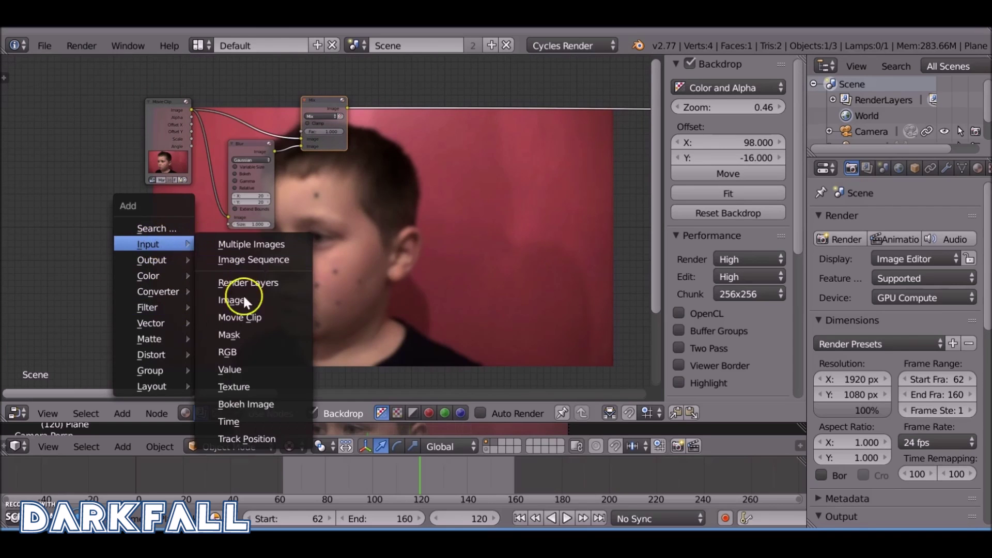
{"action": "left_click", "coordinate": [244, 331]}
{"action": "left_click", "coordinate": [110, 223]}
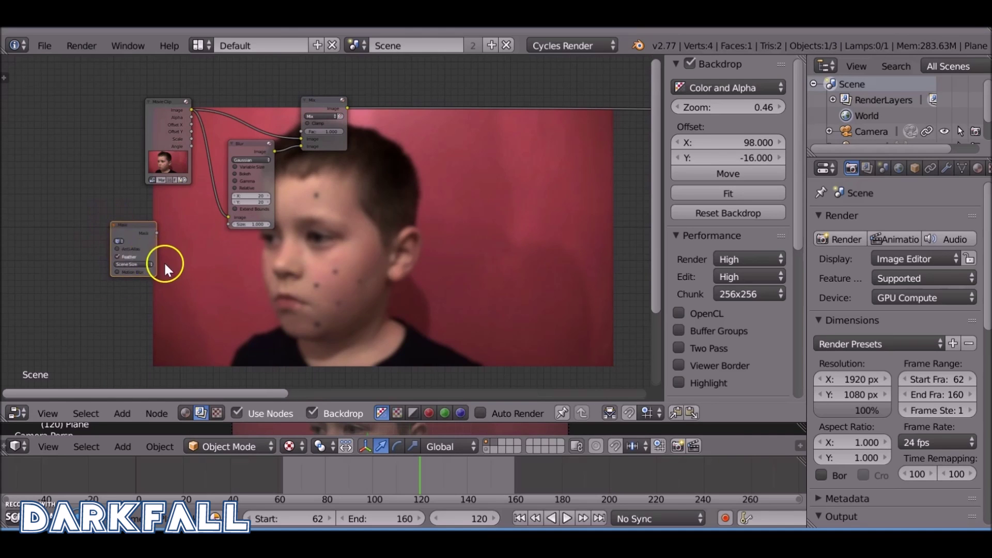
Assign the Marker Removal mask to the new Mask node and enable its Anti-Alias option
{"action": "scroll", "coordinate": [220, 257], "scroll_direction": "up", "scroll_amount": 3}
{"action": "middle_click_drag", "start_coordinate": [219, 257], "coordinate": [339, 209]}
{"action": "scroll", "coordinate": [122, 215], "scroll_direction": "left", "scroll_amount": 3, "text": "ctrl"}
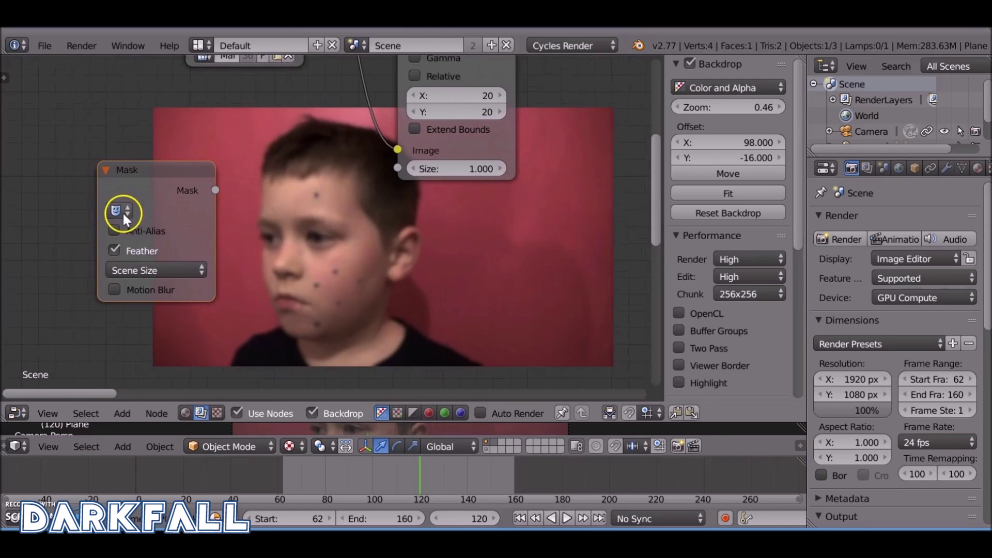
{"action": "left_click", "coordinate": [117, 210]}
{"action": "left_click", "coordinate": [166, 238]}
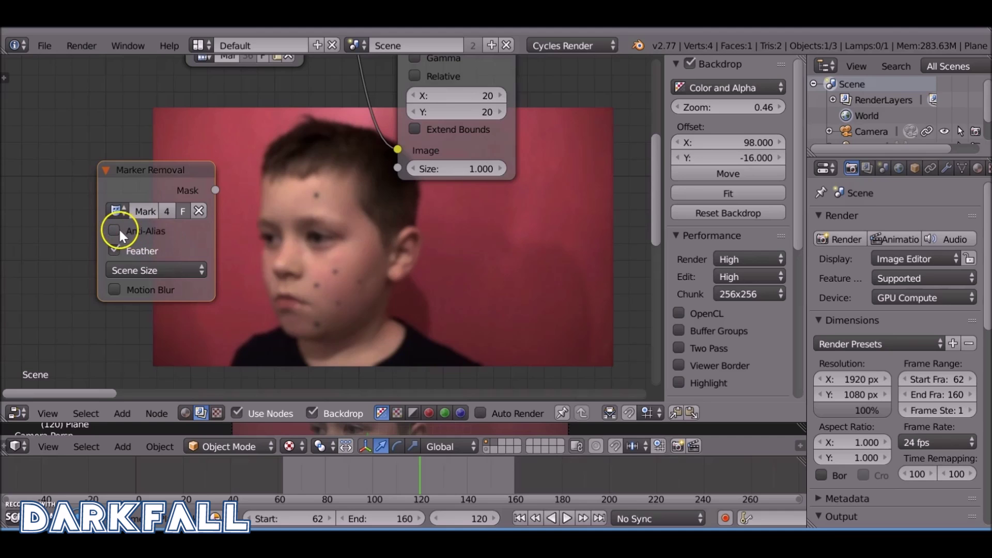
Connect the Marker Removal mask output to the factor input of the Mix node that blends the blurred footage
{"action": "scroll", "coordinate": [304, 237], "scroll_direction": "down", "scroll_amount": 4}
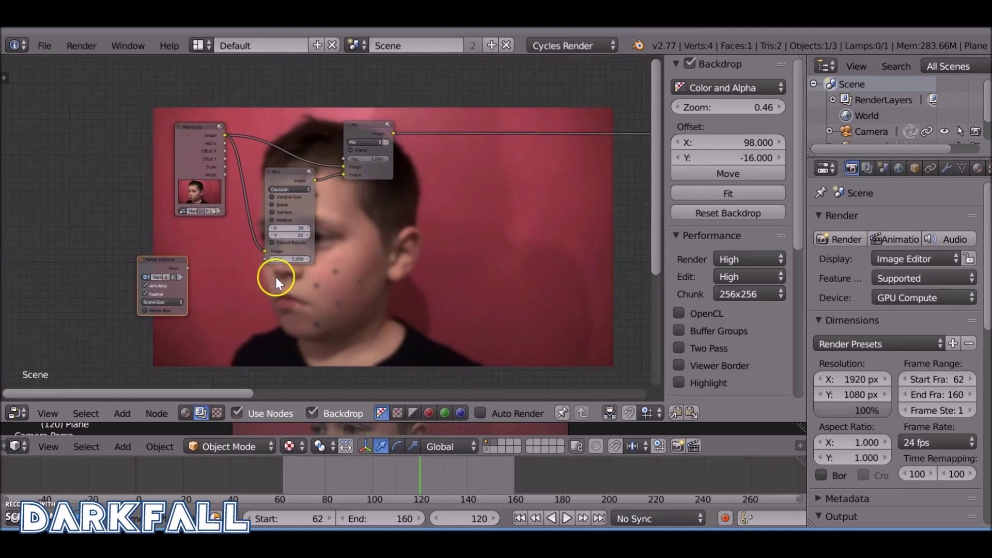
{"action": "mouse_move", "coordinate": [177, 272]}
{"action": "left_mouse_down"}
{"action": "mouse_move", "coordinate": [342, 141]}
{"action": "mouse_move", "coordinate": [346, 151]}
{"action": "left_mouse_up"}
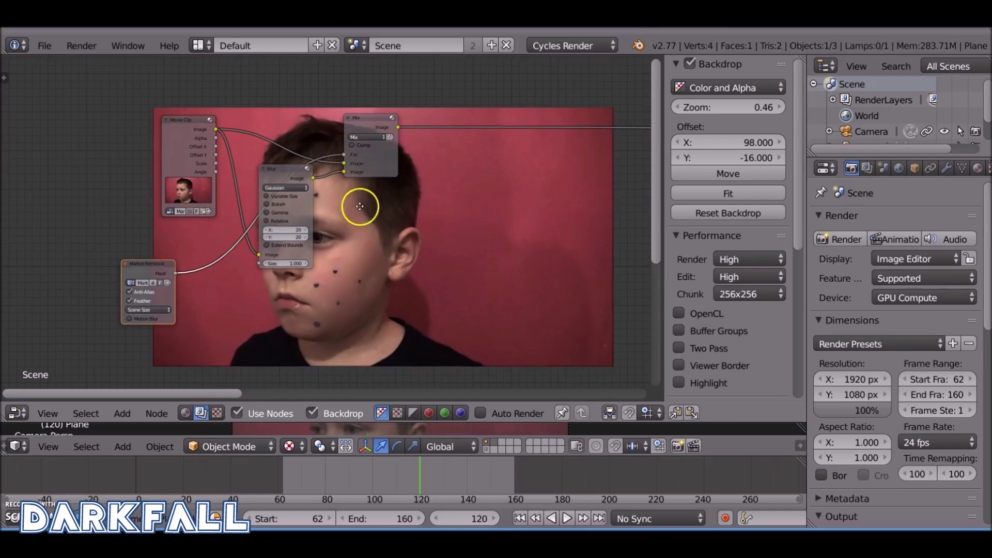
{"action": "scroll", "coordinate": [362, 203], "scroll_direction": "up", "scroll_amount": 2}
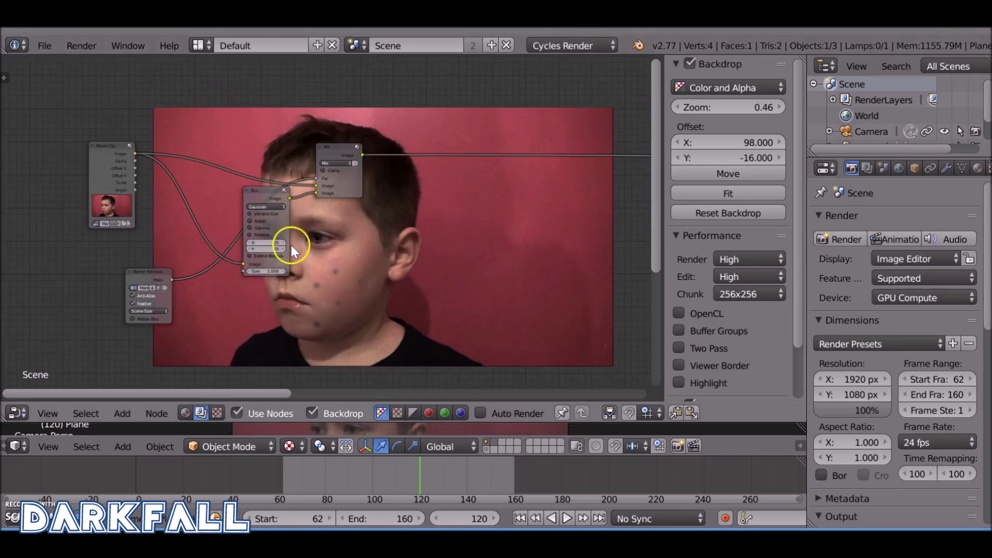
{"action": "scroll", "coordinate": [279, 258], "scroll_direction": "down", "scroll_amount": 1}
{"action": "left_click_drag", "start_coordinate": [312, 177], "coordinate": [315, 176]}
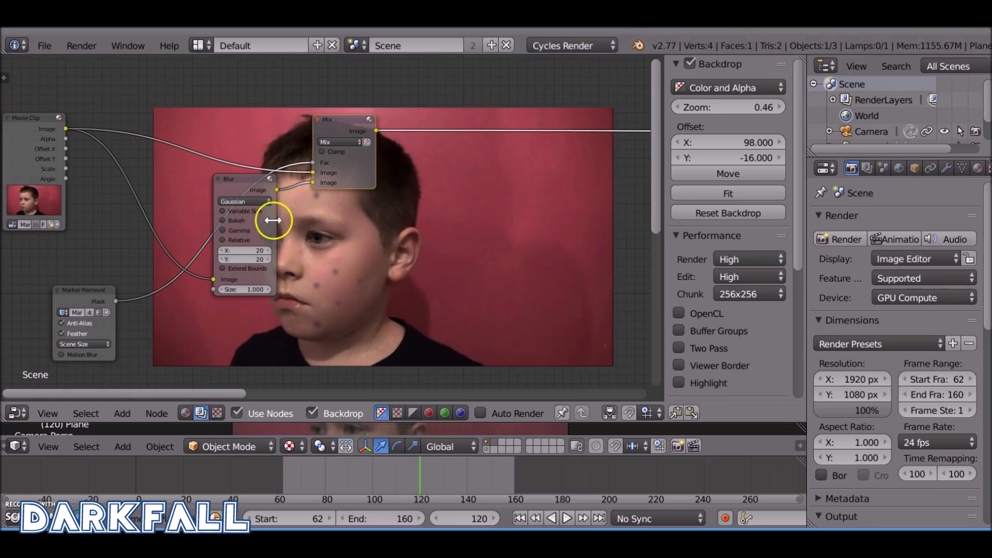
Set the Gaussian Blur size to X 60, Y 60
{"action": "left_click", "coordinate": [253, 253]}
{"action": "type", "text": "60"}
{"action": "key", "text": "Return"}
{"action": "left_click", "coordinate": [246, 256]}
{"action": "type", "text": "60"}
{"action": "key", "text": "Return"}
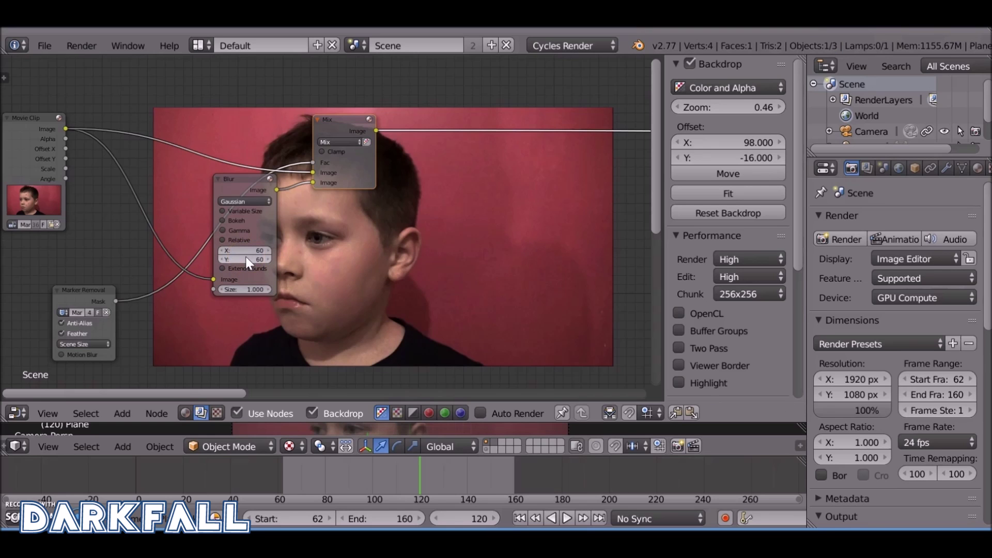
Set the Gaussian Blur size to X 70, Y 70
{"action": "middle_click_drag", "start_coordinate": [246, 256], "coordinate": [285, 244]}
{"action": "type", "text": "70"}
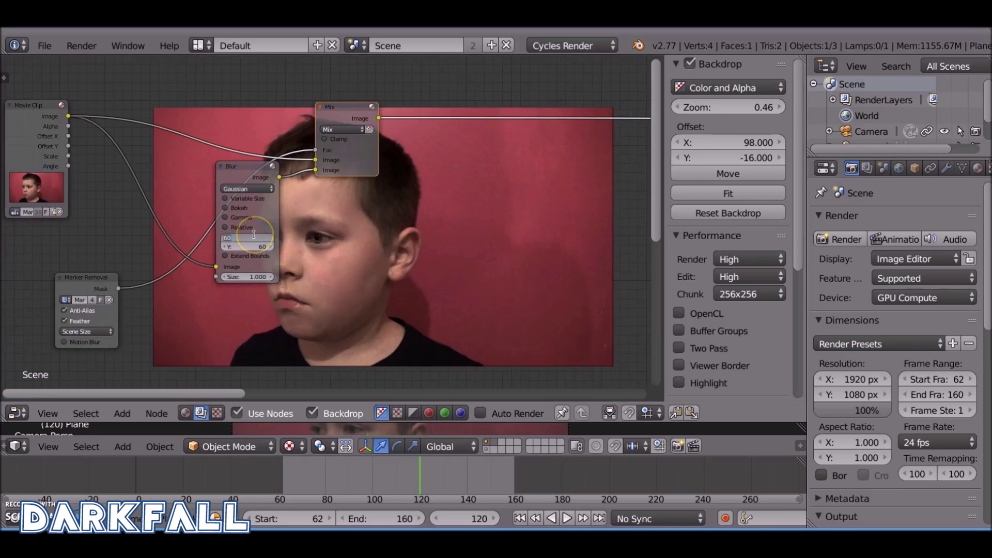
{"action": "key", "text": "Return"}
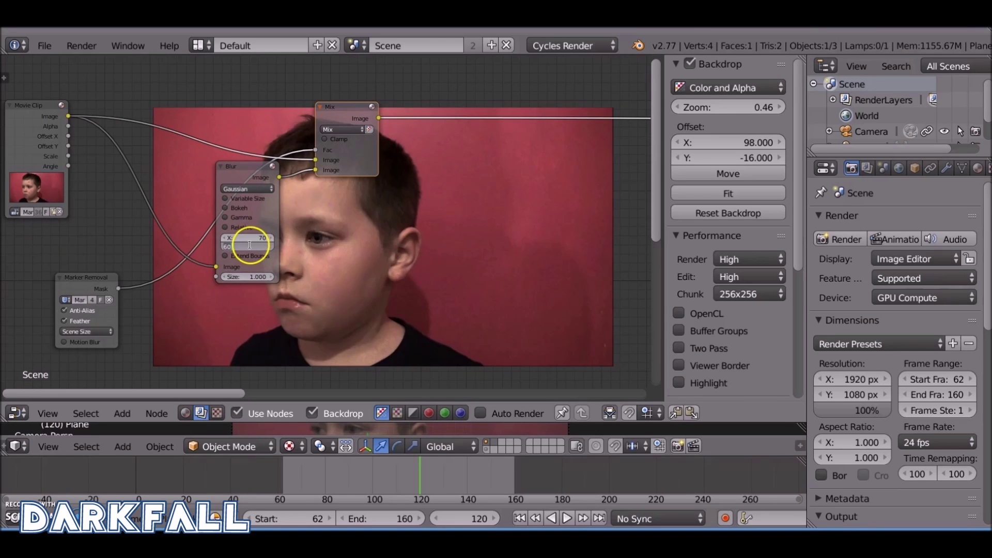
{"action": "type", "text": "70"}
{"action": "key", "text": "Return"}
Move the wound's Render Layers, RGB Curves and Mix nodes back beneath the marker-removal nodes
{"action": "middle_click_drag", "start_coordinate": [358, 230], "coordinate": [163, 342]}
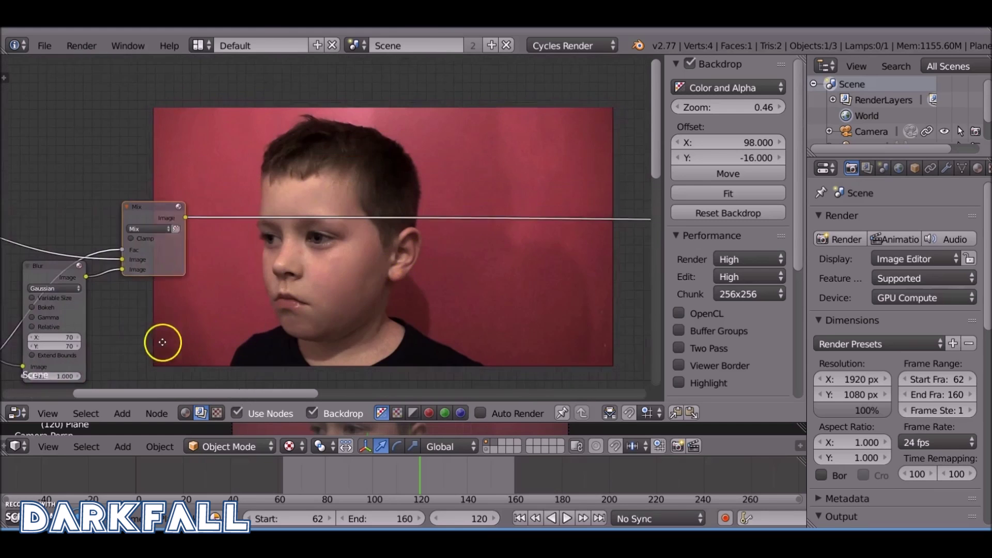
{"action": "scroll", "coordinate": [174, 314], "scroll_direction": "down", "scroll_amount": 4}
{"action": "middle_click_drag", "start_coordinate": [324, 268], "coordinate": [218, 133]}
{"action": "key", "text": "g"}
{"action": "left_click", "coordinate": [256, 140]}
{"action": "middle_click_drag", "start_coordinate": [393, 259], "coordinate": [325, 215]}
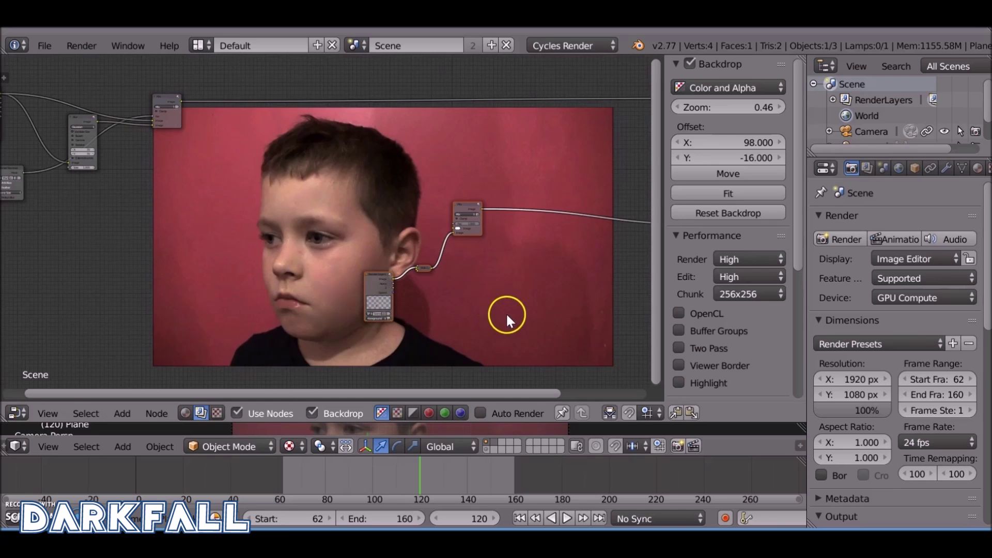
{"action": "key", "text": "g"}
{"action": "left_click", "coordinate": [195, 287]}
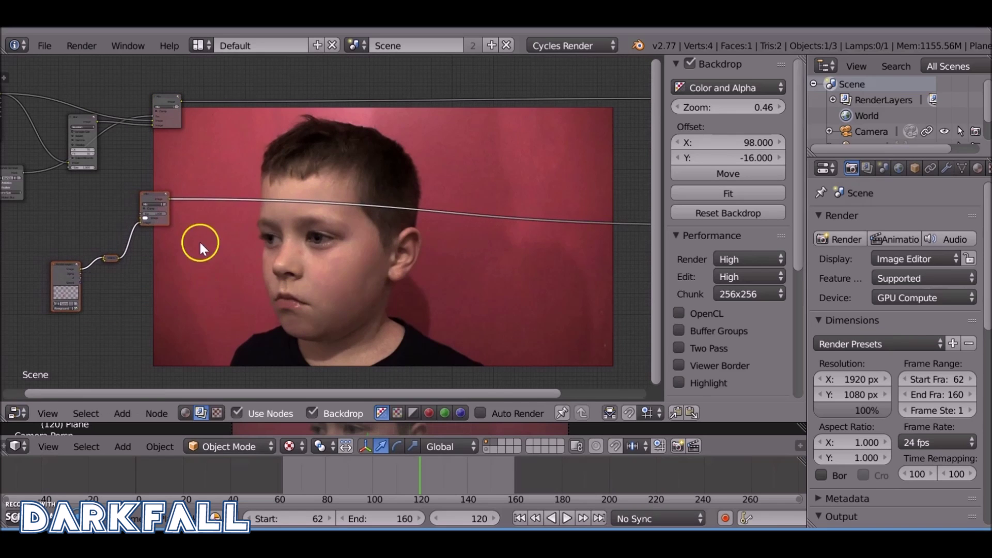
Connect the Viewer to the wound's Mix node, link the marker-removal Mix image to its first image input, and place it beside that node
{"action": "middle_click_drag", "start_coordinate": [201, 251], "coordinate": [317, 244]}
{"action": "scroll", "coordinate": [316, 248], "scroll_direction": "up", "scroll_amount": 3}
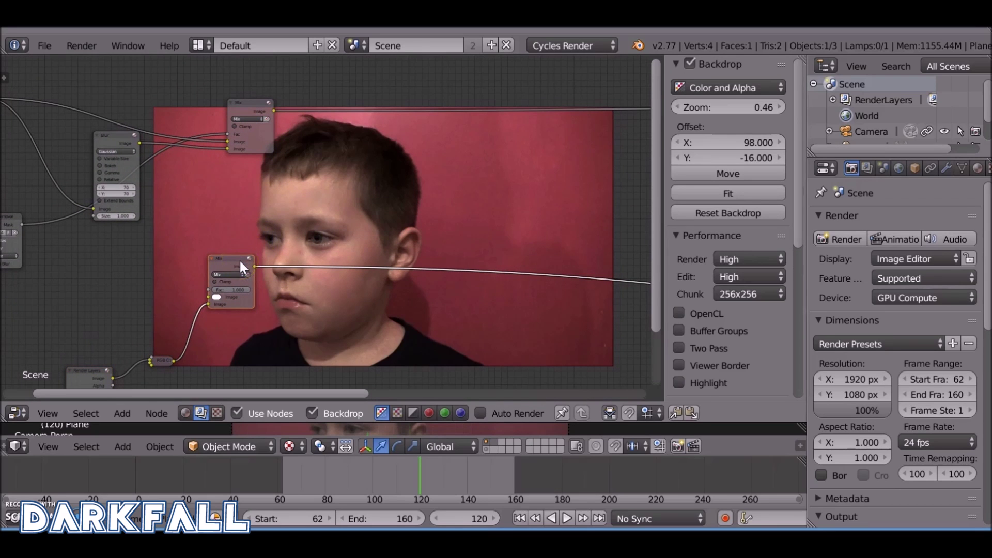
{"action": "left_click_drag", "start_coordinate": [241, 257], "coordinate": [398, 184]}
{"action": "left_click", "coordinate": [390, 182], "text": "ctrl+shift"}
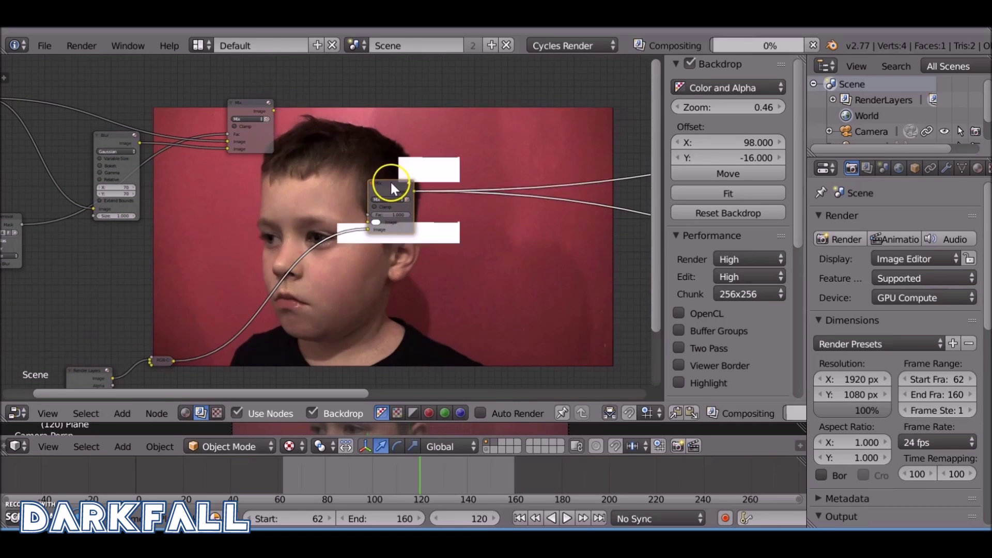
{"action": "left_click_drag", "start_coordinate": [274, 112], "coordinate": [367, 223]}
{"action": "middle_click_drag", "start_coordinate": [367, 225], "coordinate": [173, 188]}
{"action": "left_click_drag", "start_coordinate": [181, 166], "coordinate": [138, 162]}
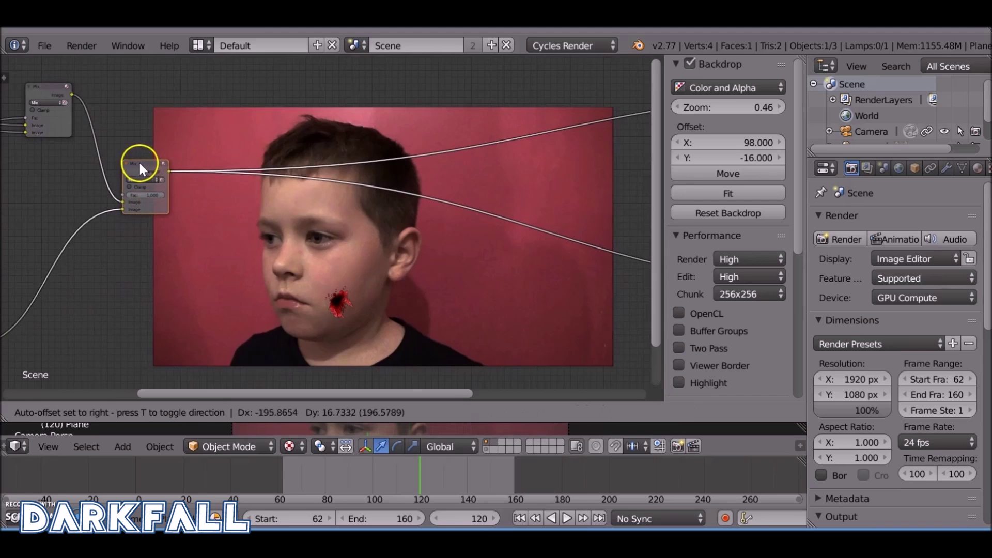
Duplicate the wound's Render Layers node below the original and set the copy to the Mask render layer
{"action": "middle_click_drag", "start_coordinate": [157, 187], "coordinate": [318, 221]}
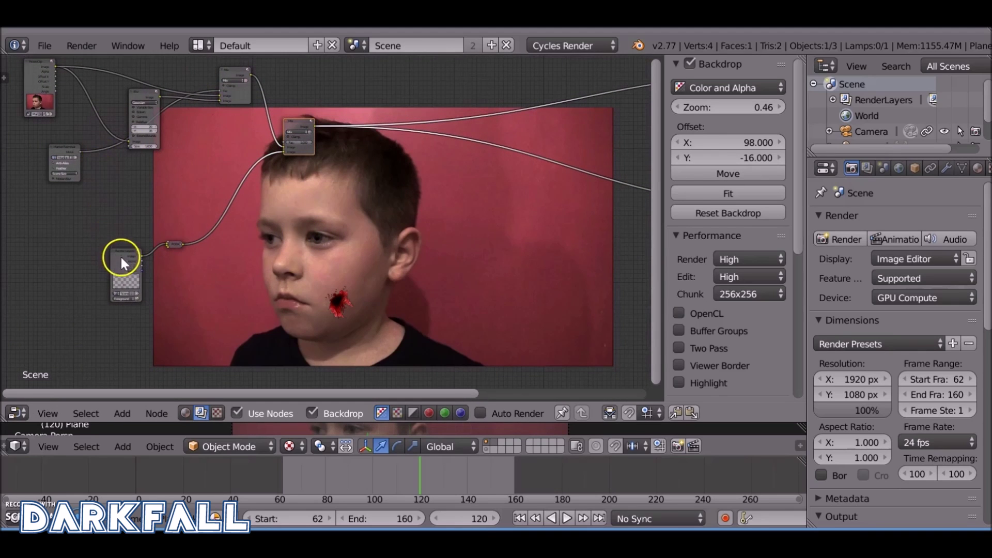
{"action": "scroll", "coordinate": [123, 256], "scroll_direction": "up", "scroll_amount": 3}
{"action": "middle_click_drag", "start_coordinate": [217, 187], "coordinate": [123, 175]}
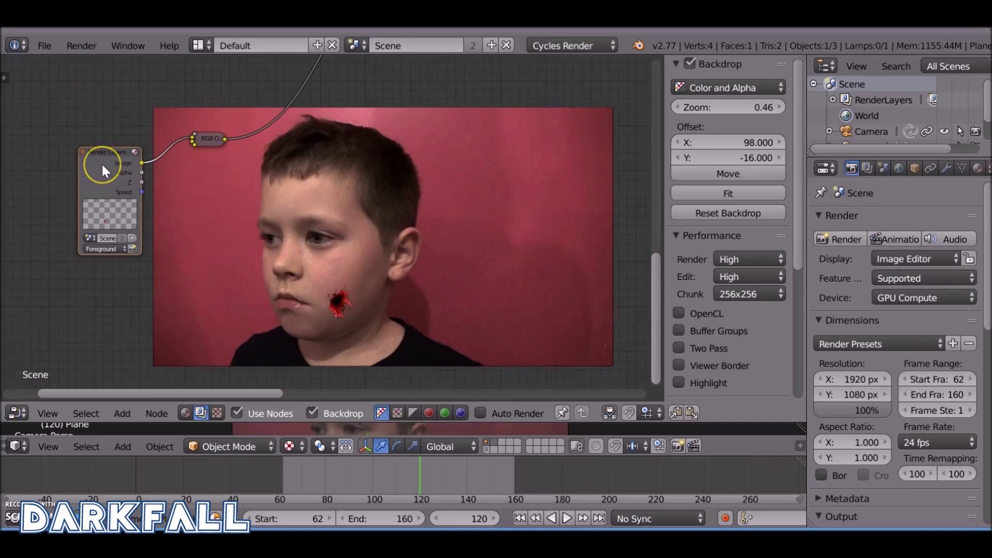
{"action": "key", "text": "shift+d"}
{"action": "left_click", "coordinate": [101, 278]}
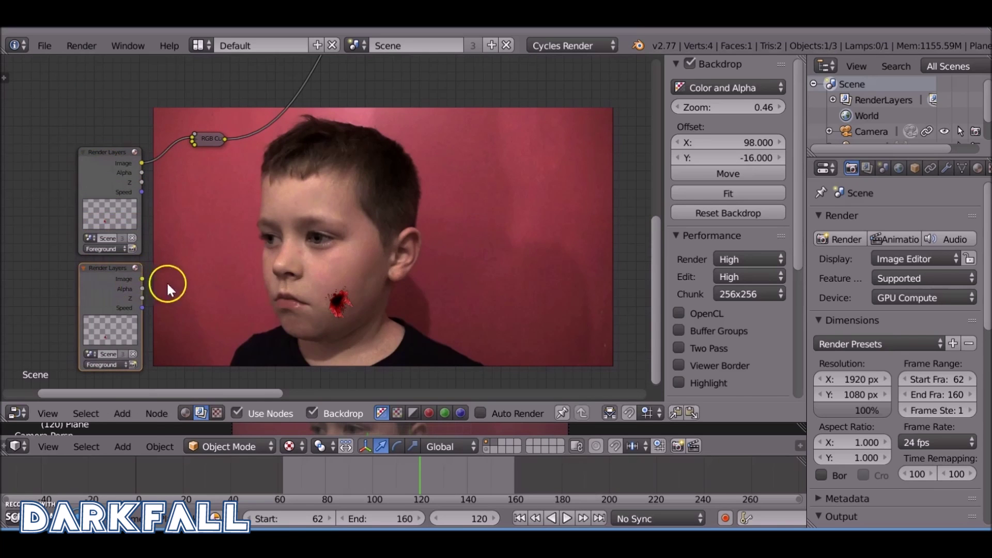
{"action": "middle_click_drag", "start_coordinate": [166, 281], "coordinate": [225, 234]}
{"action": "left_click", "coordinate": [157, 300]}
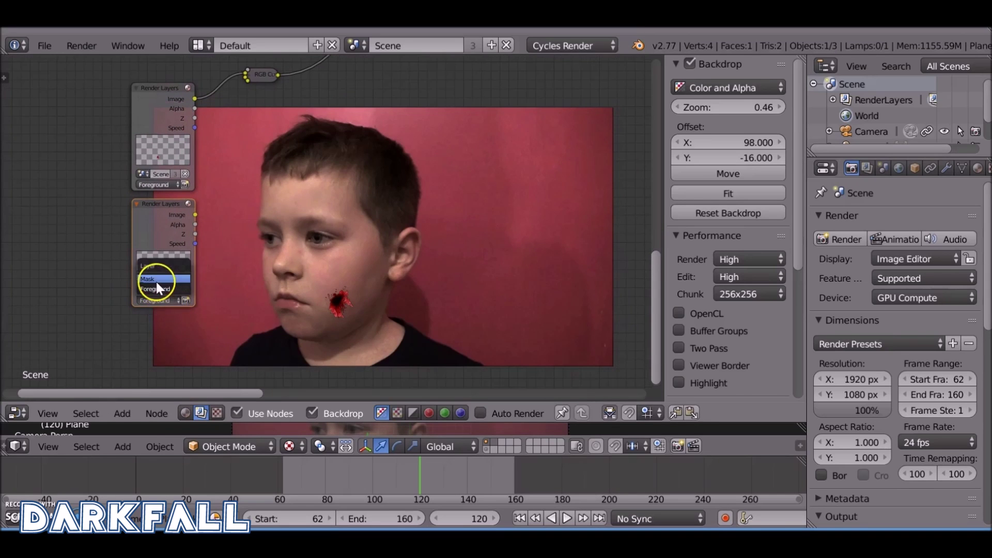
{"action": "left_click", "coordinate": [156, 281]}
Duplicate the wound plane in place in the enlarged 3D view, and move the copy to the second layer and display that layer
{"action": "left_click_drag", "start_coordinate": [727, 420], "coordinate": [692, 136]}
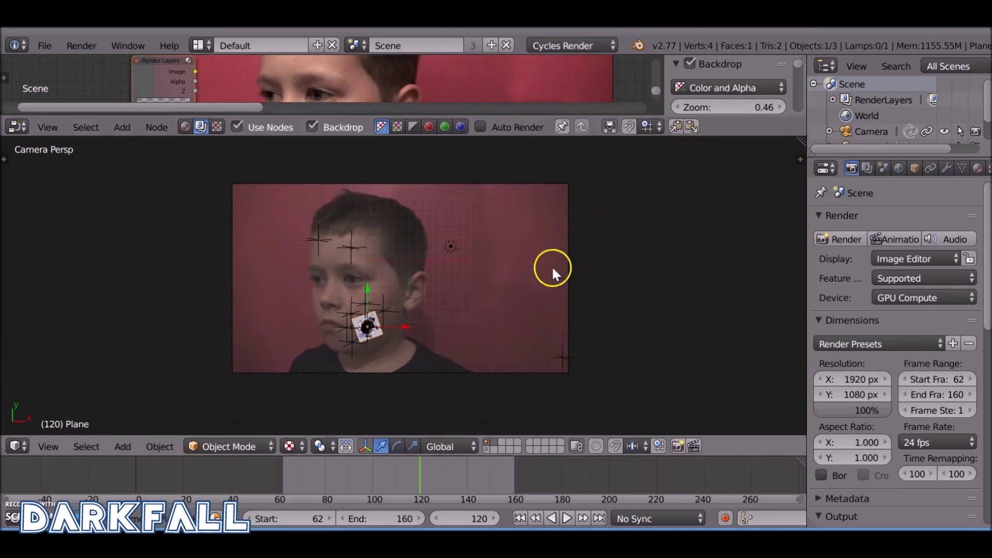
{"action": "scroll", "coordinate": [384, 308], "scroll_direction": "up", "scroll_amount": 4}
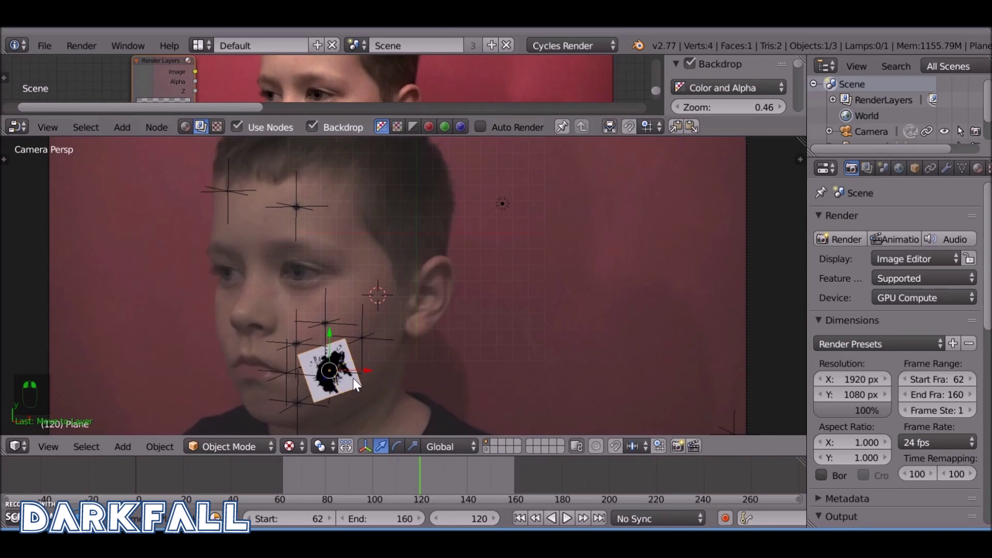
{"action": "key", "text": "g"}
{"action": "right_click", "coordinate": [398, 328]}
{"action": "key", "text": "shift+d"}
{"action": "right_click", "coordinate": [398, 332]}
{"action": "key", "text": "m"}
{"action": "left_click", "coordinate": [532, 353]}
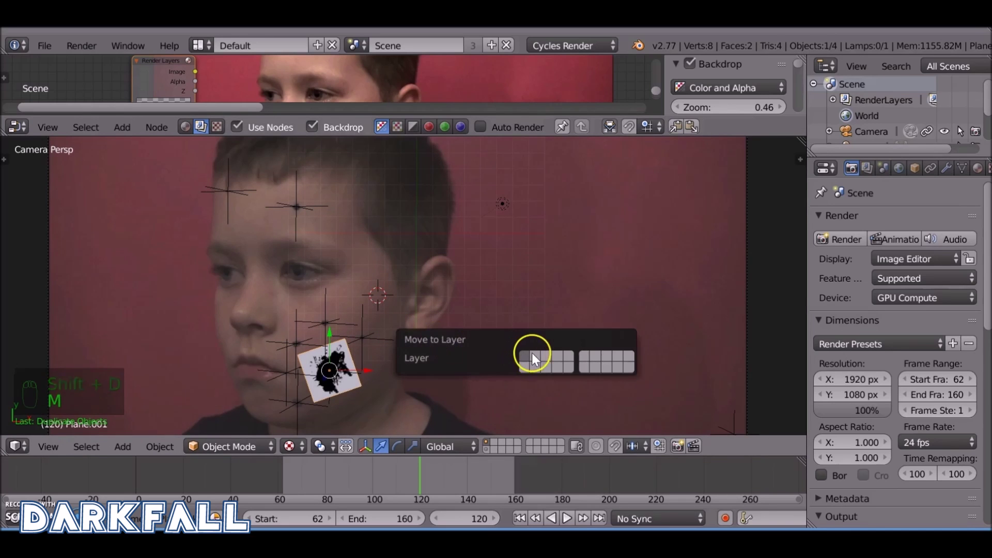
{"action": "left_click", "coordinate": [495, 442]}
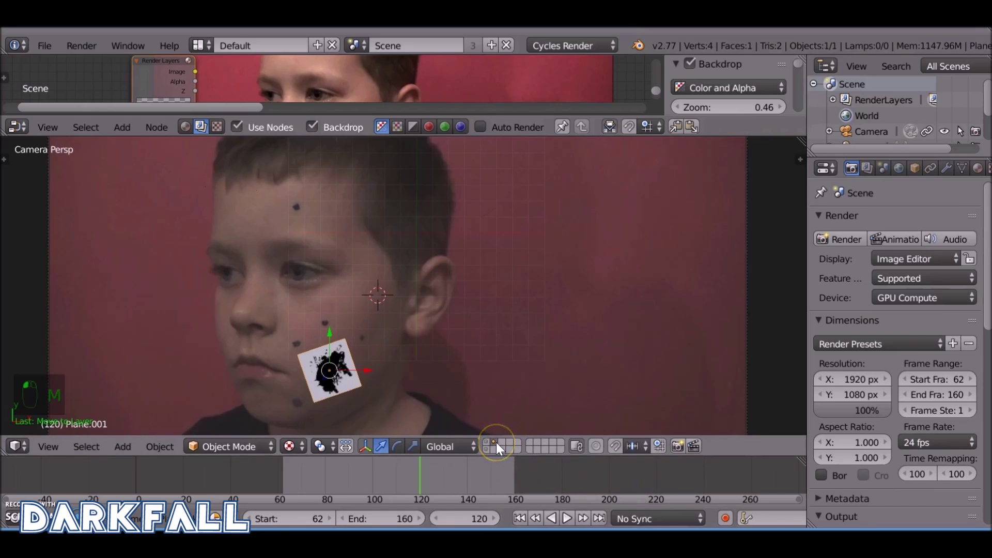
Make the duplicated plane's material single-user and rename it Heal
{"action": "left_click", "coordinate": [977, 167]}
{"action": "left_click", "coordinate": [867, 271]}
{"action": "type", "text": "Heal"}
{"action": "key", "text": "Return"}
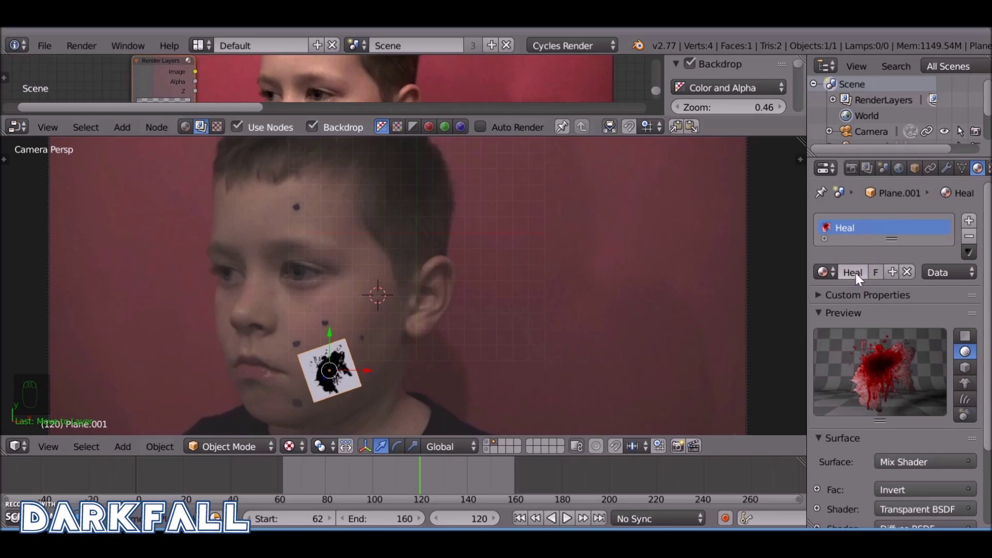
{"action": "scroll", "coordinate": [920, 330], "scroll_direction": "down", "scroll_amount": 5}
{"action": "scroll", "coordinate": [879, 321], "scroll_direction": "up", "scroll_amount": 1}
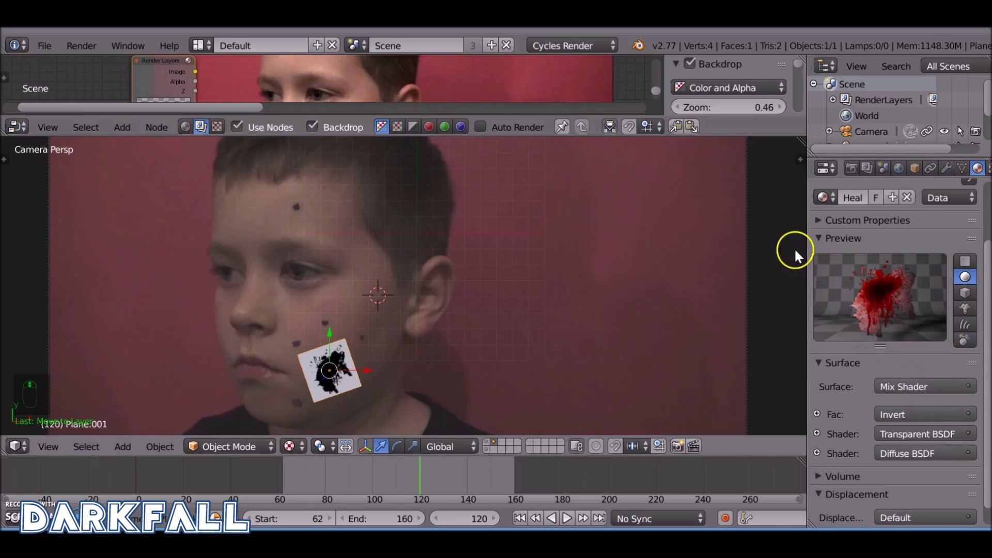
Show the Heal material's shader nodes in the enlarged node editor and preview the black-and-white splatter Image Texture through an Emission shader
{"action": "left_click_drag", "start_coordinate": [780, 135], "coordinate": [191, 312]}
{"action": "left_click", "coordinate": [188, 313]}
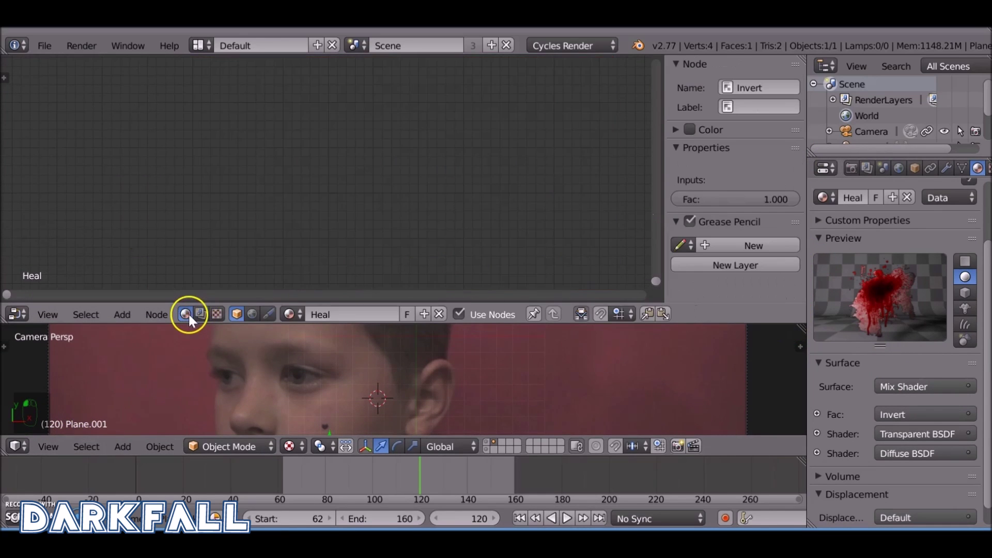
{"action": "scroll", "coordinate": [437, 372], "scroll_direction": "down", "scroll_amount": 3}
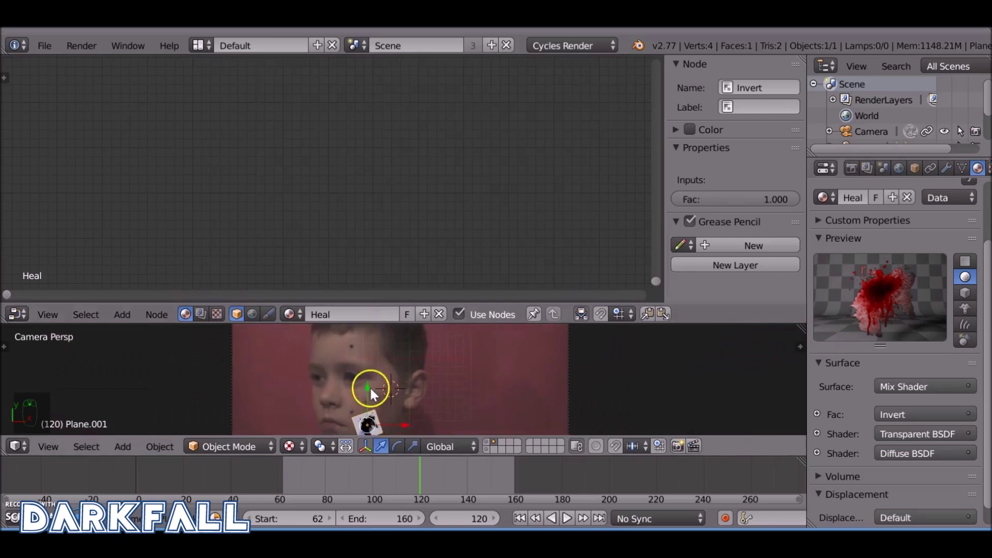
{"action": "scroll", "coordinate": [370, 387], "scroll_direction": "down", "scroll_amount": 2}
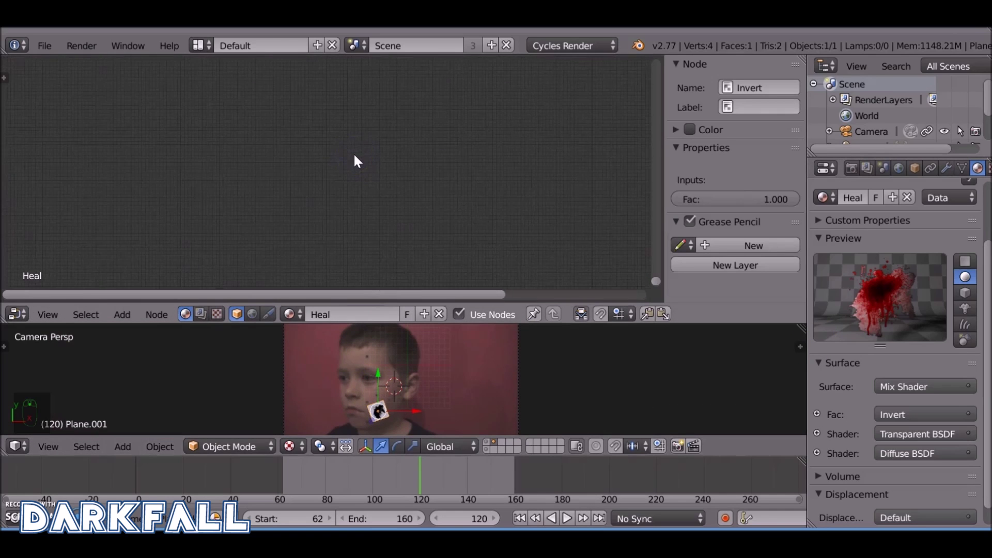
{"action": "scroll", "coordinate": [354, 153], "scroll_direction": "down", "scroll_amount": 3}
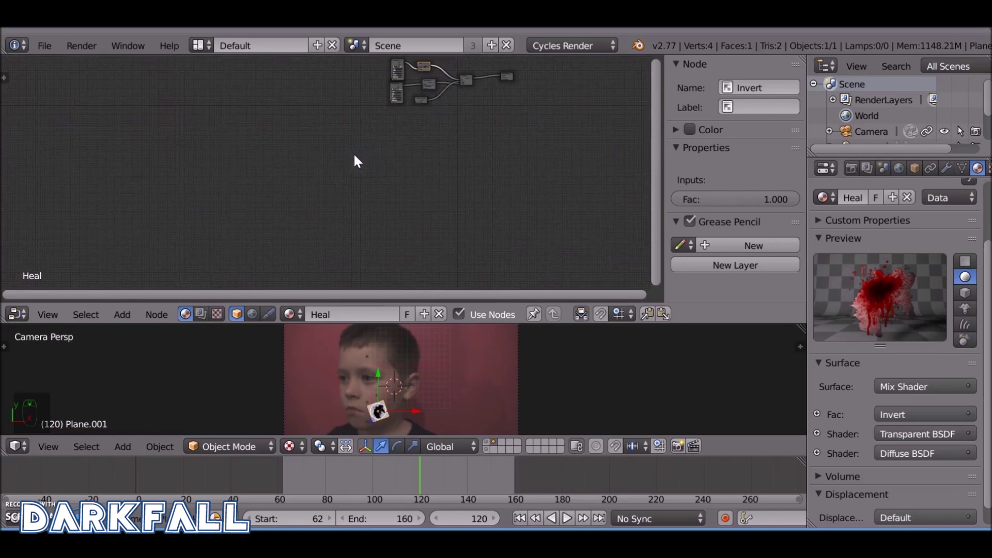
{"action": "scroll", "coordinate": [442, 137], "scroll_direction": "up", "scroll_amount": 2}
{"action": "middle_click_drag", "start_coordinate": [443, 138], "coordinate": [317, 160]}
{"action": "scroll", "coordinate": [417, 200], "scroll_direction": "up", "scroll_amount": 3}
{"action": "scroll", "coordinate": [398, 166], "scroll_direction": "up", "scroll_amount": 2}
{"action": "middle_click_drag", "start_coordinate": [325, 94], "coordinate": [274, 85]}
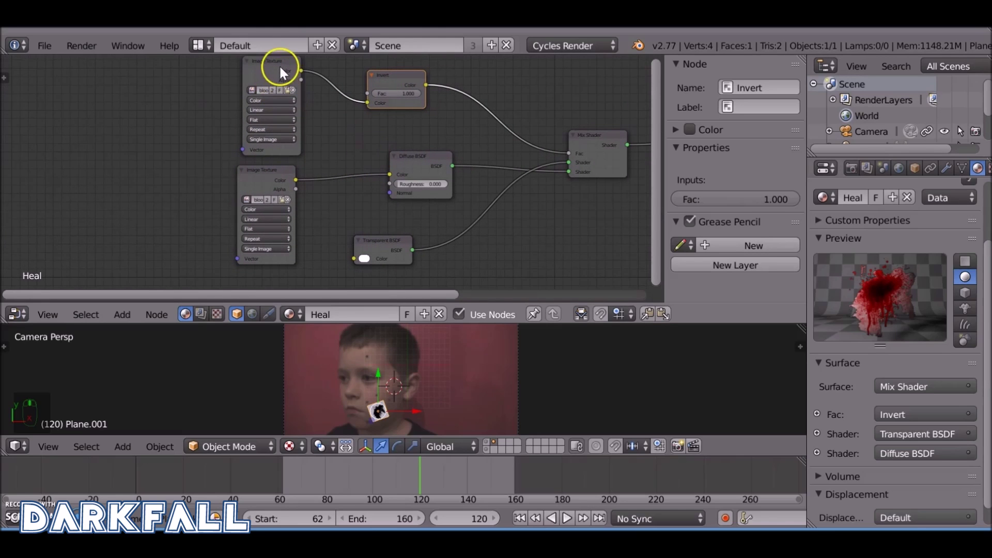
{"action": "left_click", "coordinate": [279, 66]}
{"action": "left_click", "coordinate": [280, 67], "text": "ctrl+shift"}
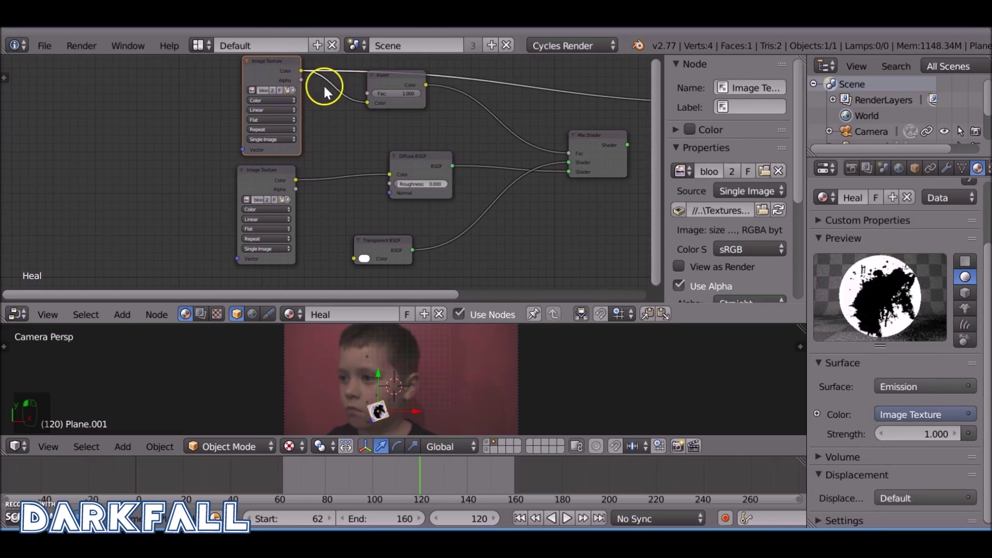
Feed the black-and-white splatter texture into the Diffuse BSDF colour, output the Mix Shader, and delete the unused blood Image Texture
{"action": "left_click", "coordinate": [280, 175], "text": "ctrl+shift"}
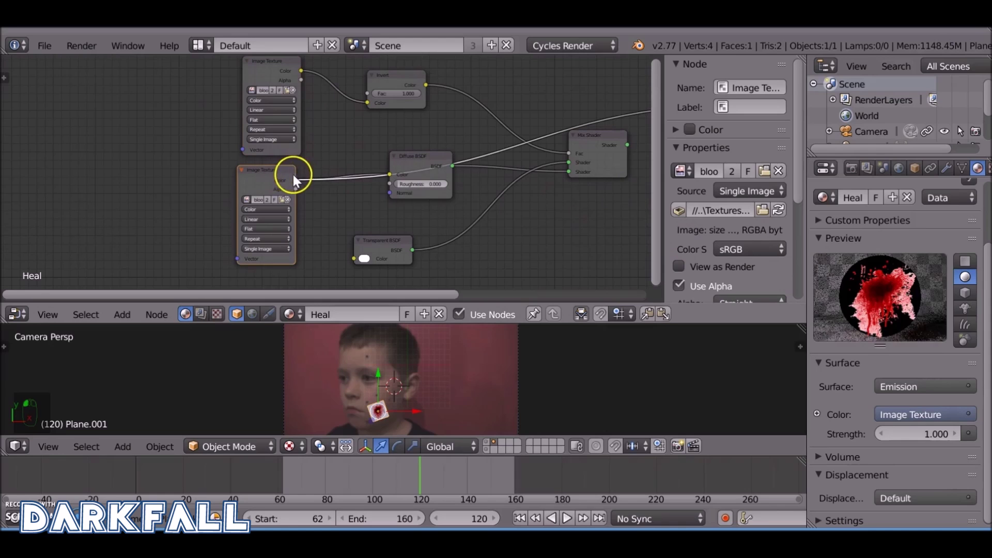
{"action": "middle_click_drag", "start_coordinate": [297, 172], "coordinate": [259, 186]}
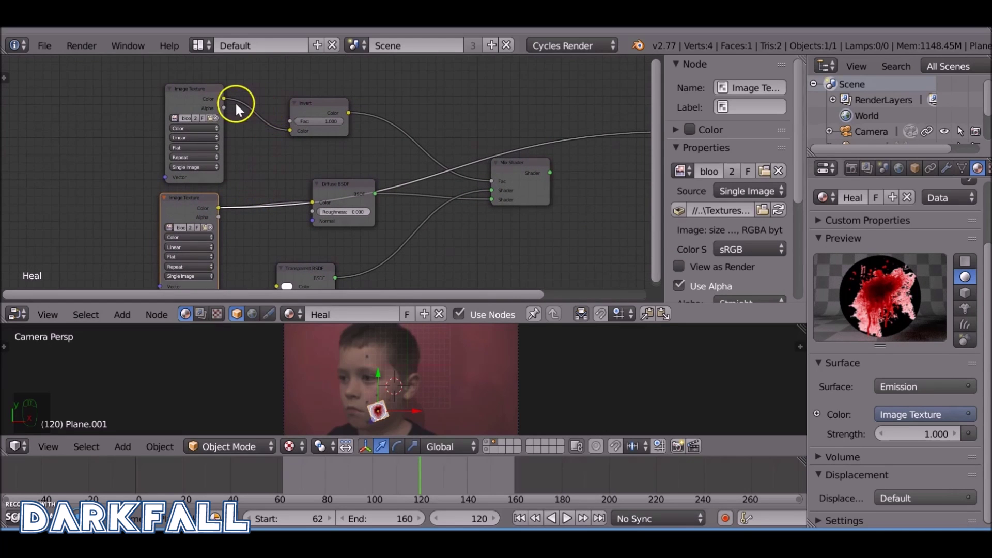
{"action": "left_click_drag", "start_coordinate": [224, 98], "coordinate": [312, 203]}
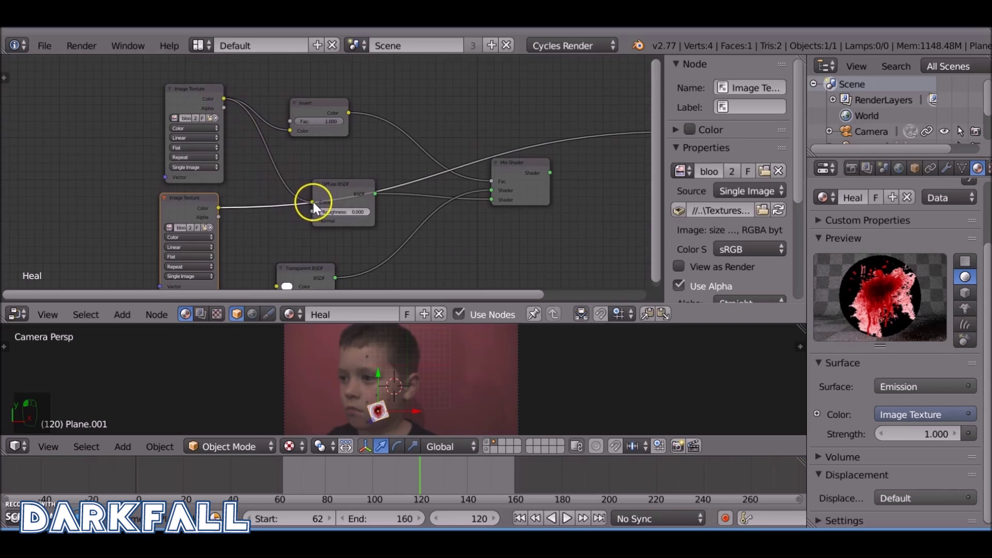
{"action": "left_click", "coordinate": [367, 182], "text": "ctrl+shift"}
{"action": "left_click", "coordinate": [541, 166], "text": "ctrl+shift"}
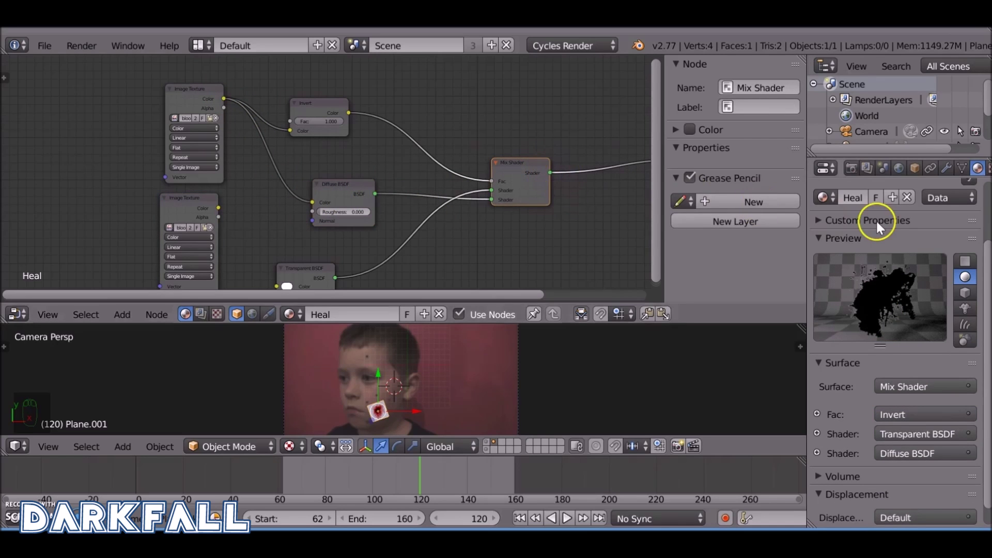
{"action": "left_click", "coordinate": [207, 200]}
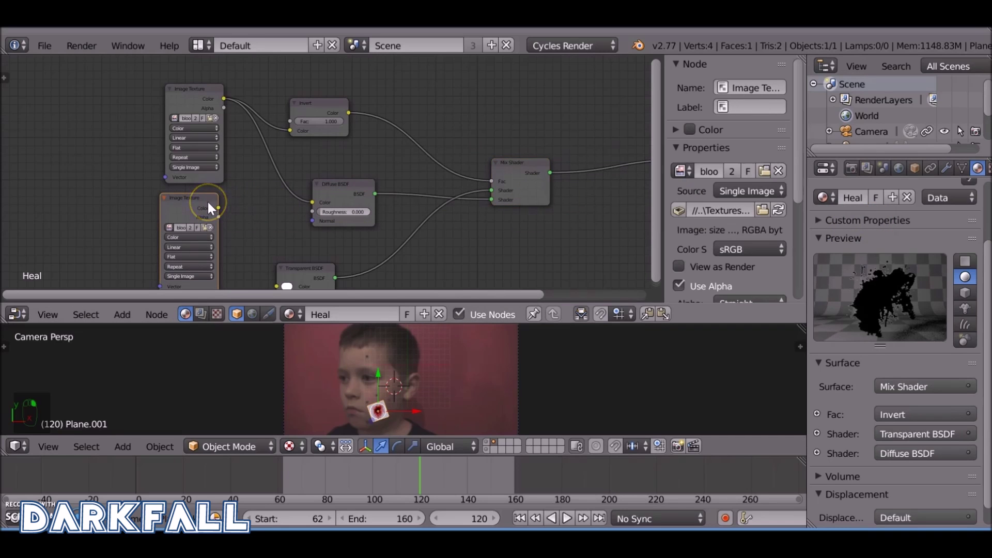
{"action": "key", "text": "x"}
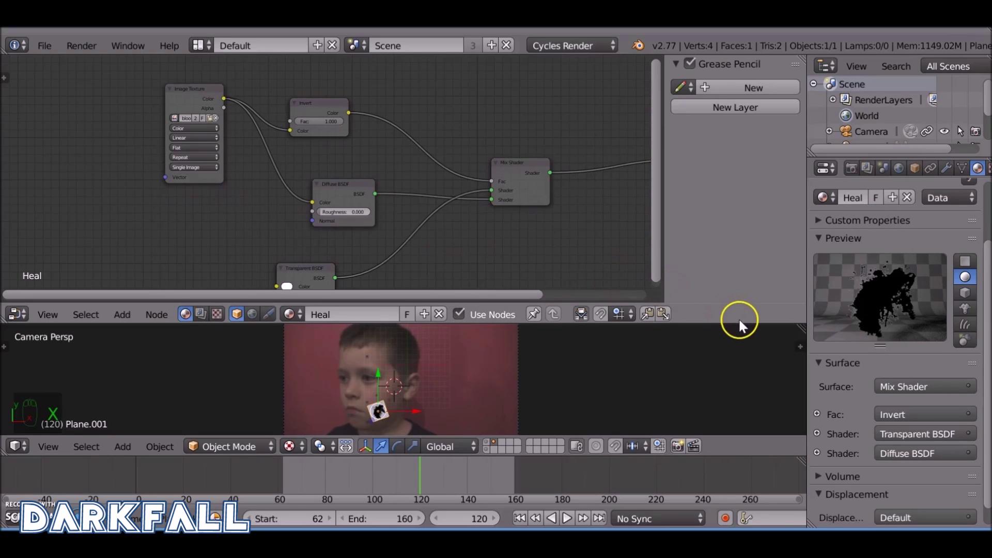
Enlarge the node editor, switch it to the compositing nodes, and render frame 120
{"action": "left_click_drag", "start_coordinate": [739, 324], "coordinate": [672, 388]}
{"action": "left_click", "coordinate": [23, 388]}
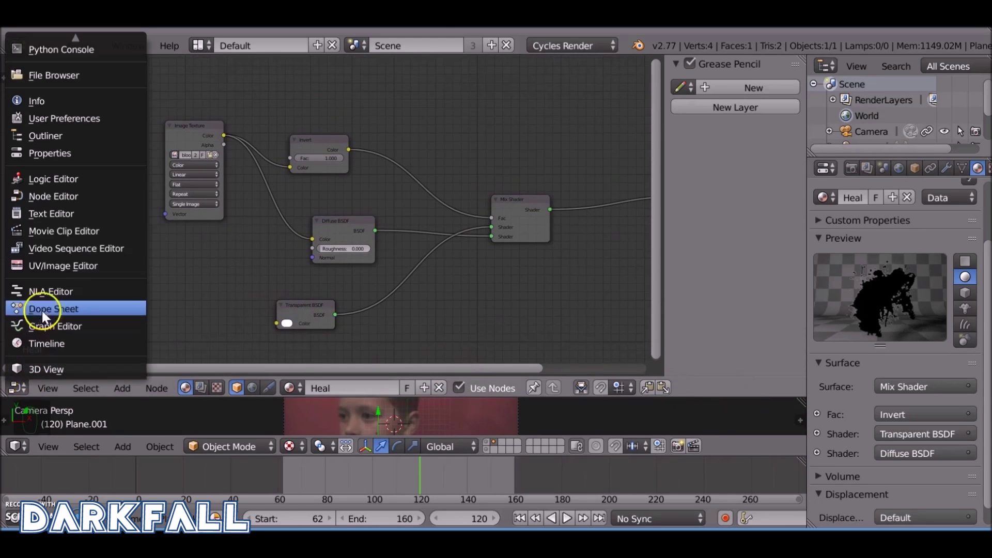
{"action": "left_click", "coordinate": [67, 195]}
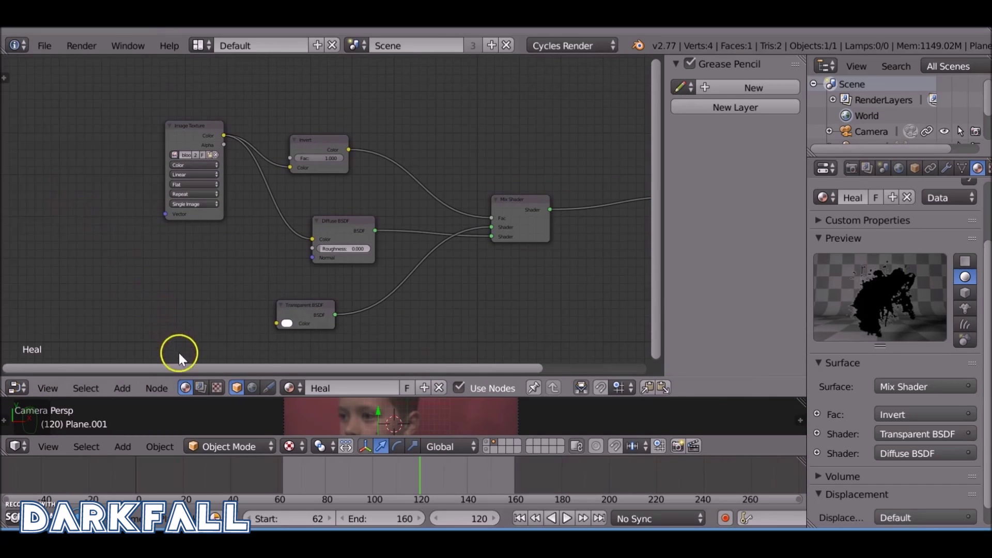
{"action": "left_click", "coordinate": [200, 388]}
{"action": "middle_click_drag", "start_coordinate": [287, 228], "coordinate": [507, 83]}
{"action": "left_click", "coordinate": [851, 168]}
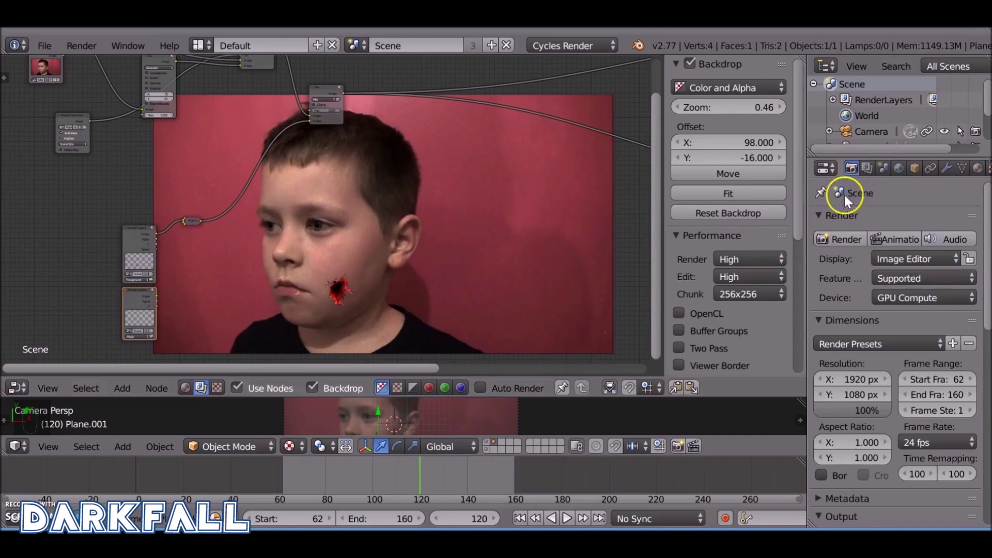
{"action": "key", "text": "F12"}
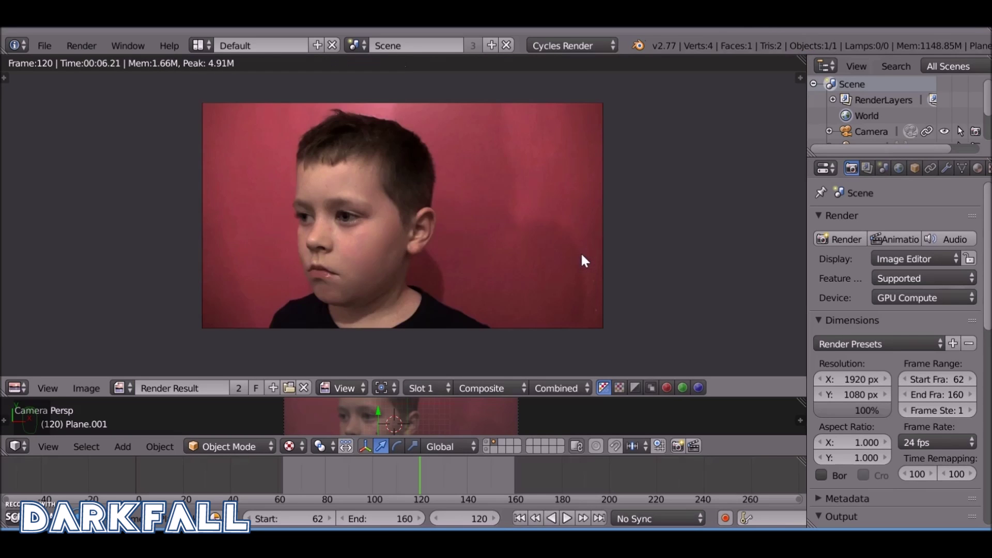
{"action": "key", "text": "Escape"}
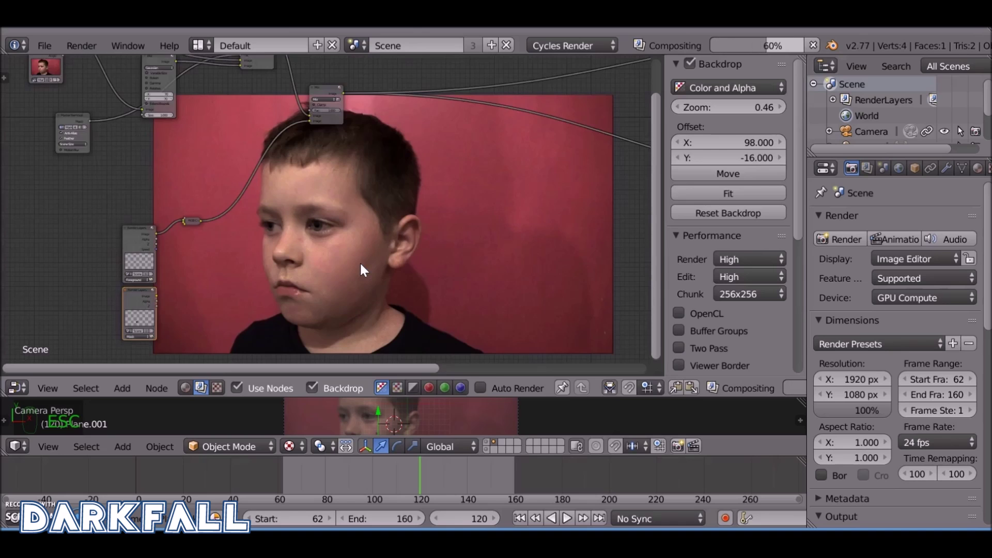
Display the first layer together with the second and render frame 120 again
{"action": "middle_click_drag", "start_coordinate": [262, 195], "coordinate": [213, 237]}
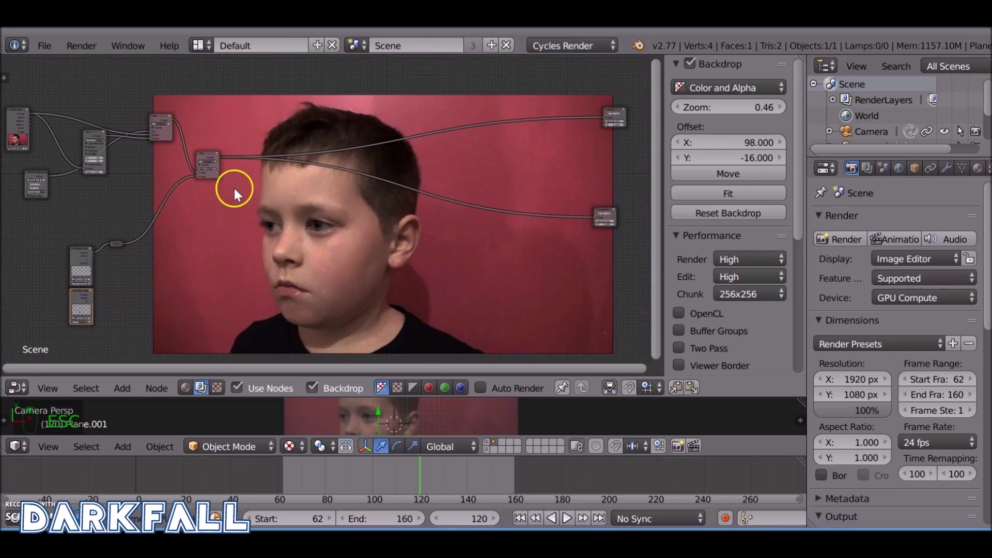
{"action": "scroll", "coordinate": [232, 126], "scroll_direction": "up", "scroll_amount": 2}
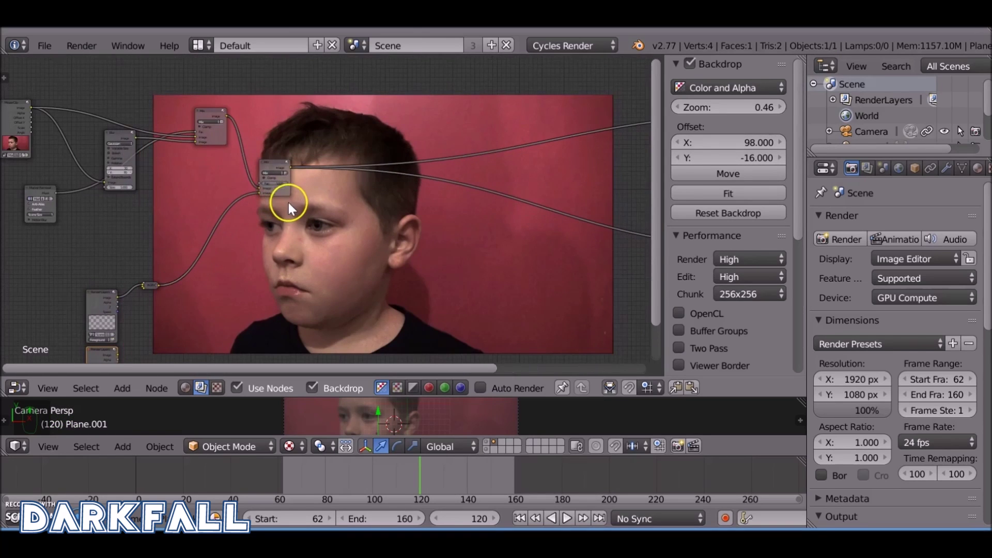
{"action": "left_click", "coordinate": [488, 441]}
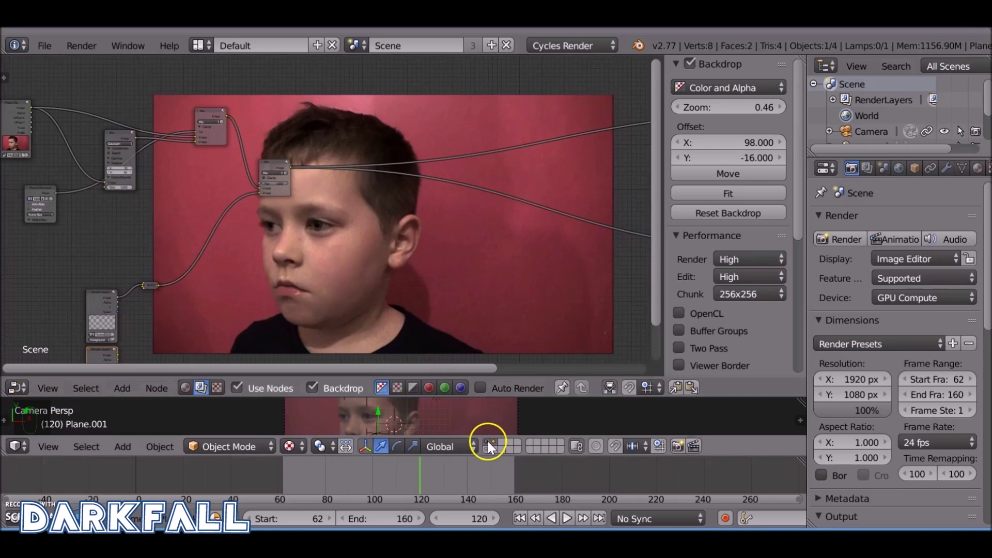
{"action": "key", "text": "F12"}
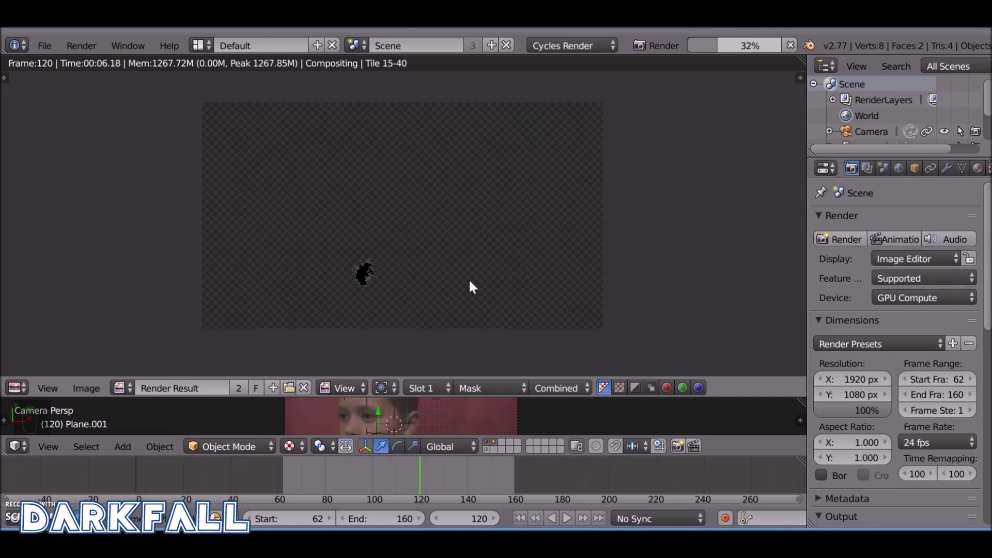
{"action": "key", "text": "Escape"}
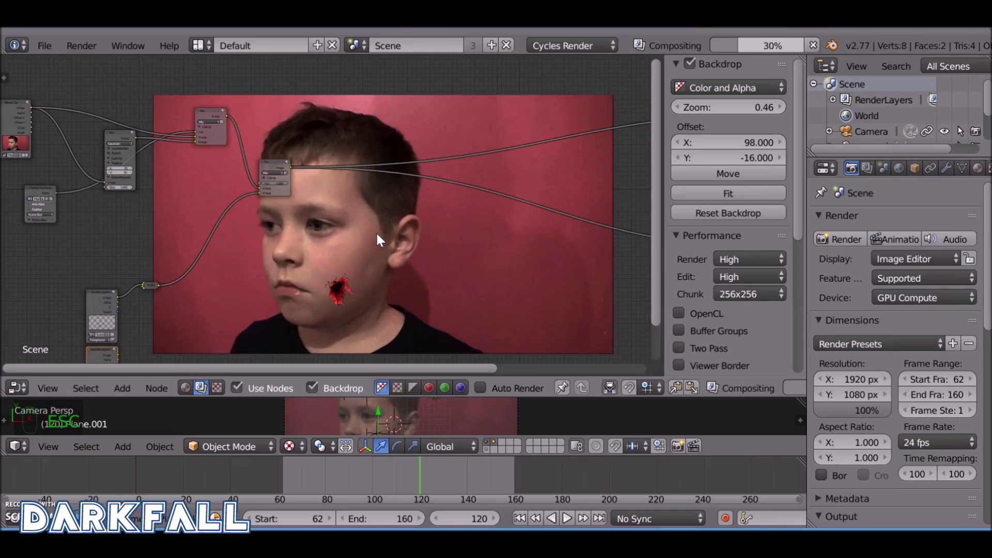
Go to frame 100 and add a Mix colour node to the compositor below the existing Mix node
{"action": "middle_click_drag", "start_coordinate": [347, 280], "coordinate": [257, 281]}
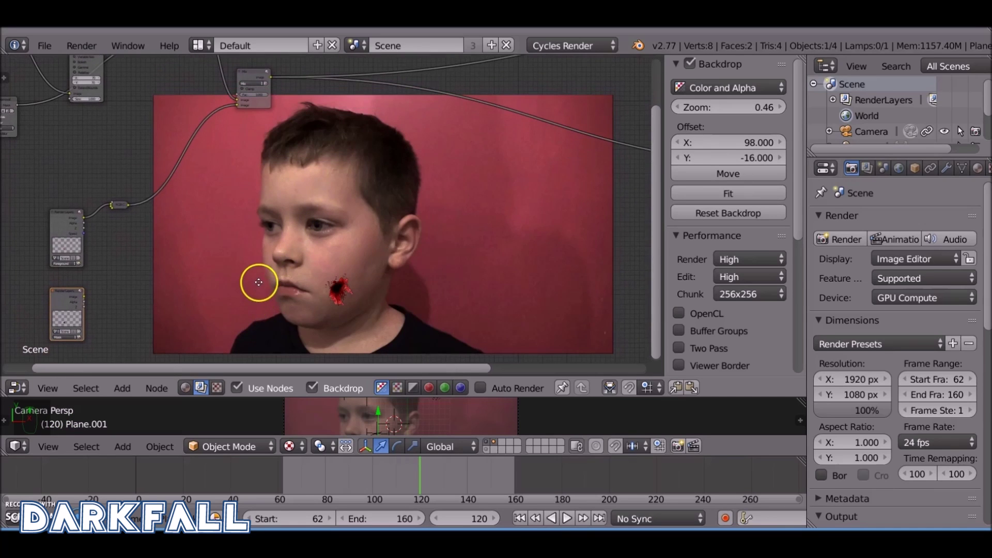
{"action": "left_click_drag", "start_coordinate": [421, 476], "coordinate": [373, 494]}
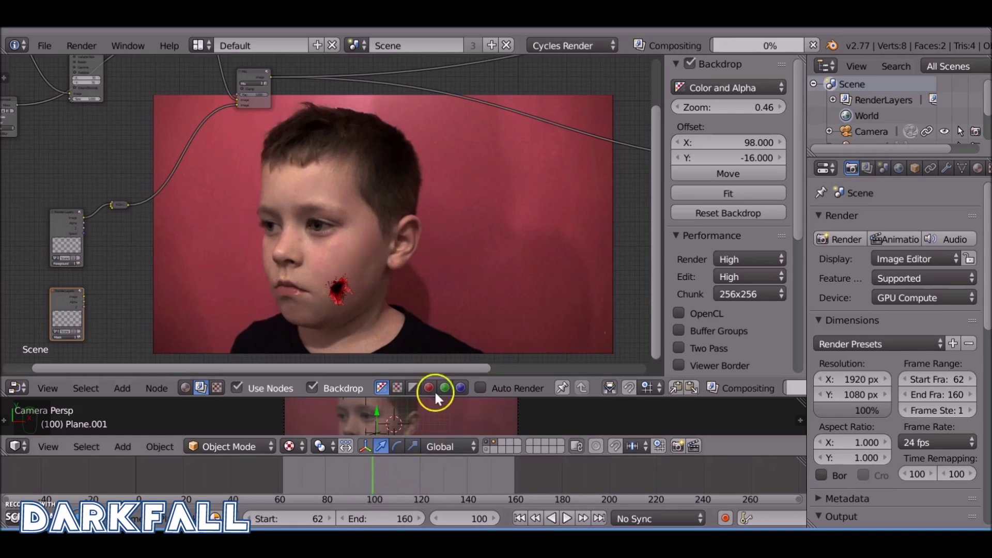
{"action": "scroll", "coordinate": [431, 201], "scroll_direction": "down", "scroll_amount": 2}
{"action": "middle_click_drag", "start_coordinate": [252, 246], "coordinate": [301, 222]}
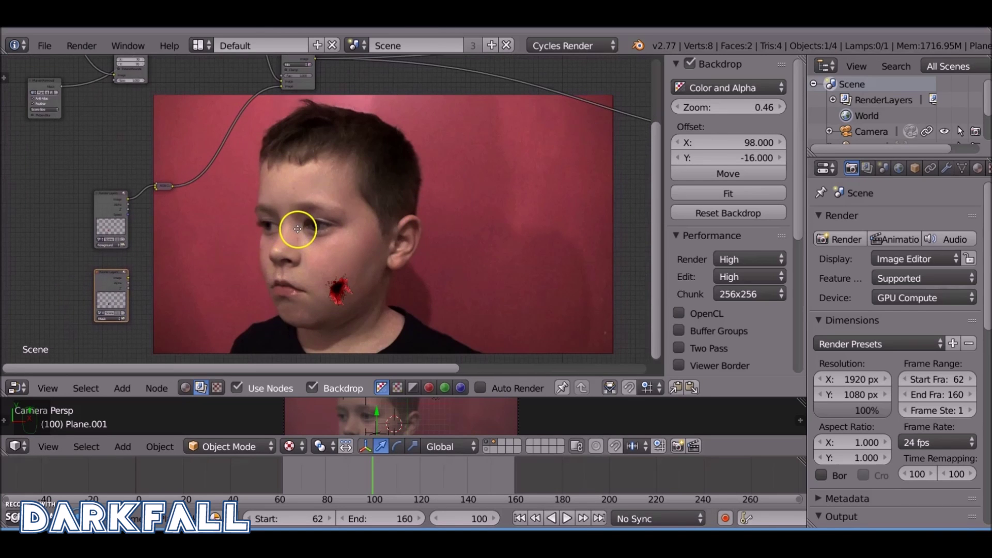
{"action": "key", "text": "shift+a"}
{"action": "mouse_move", "coordinate": [250, 157]}
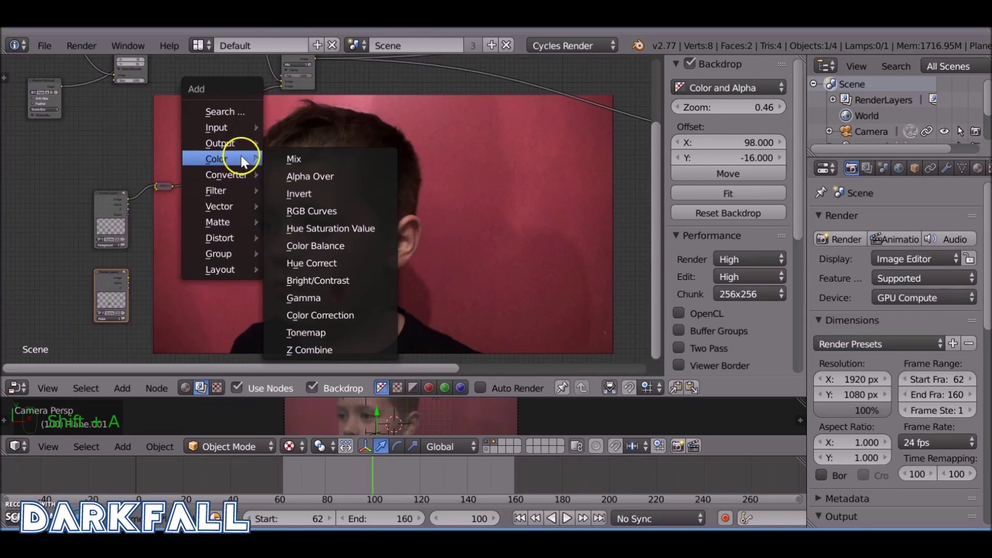
{"action": "left_click", "coordinate": [288, 158]}
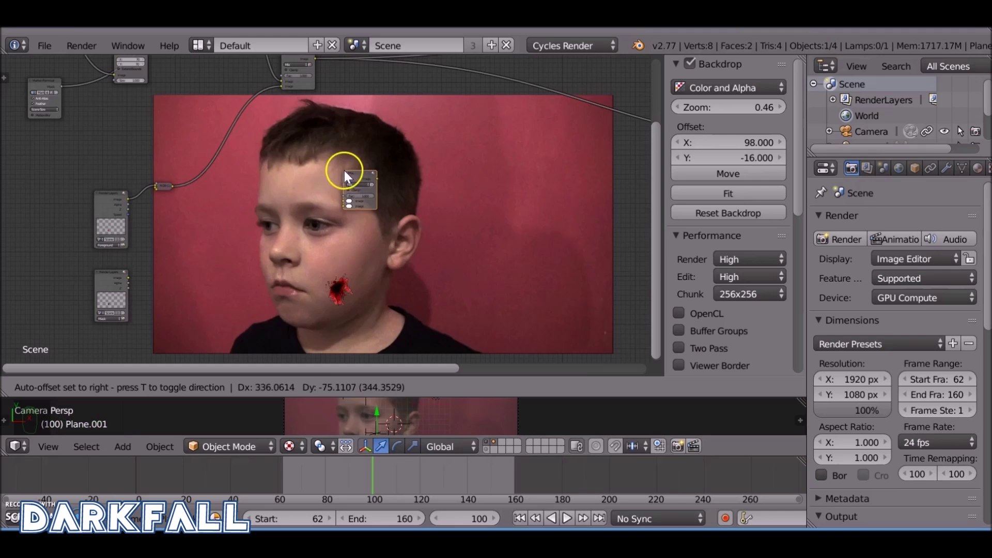
{"action": "left_click", "coordinate": [365, 170]}
{"action": "scroll", "coordinate": [201, 144], "scroll_direction": "down", "scroll_amount": 1}
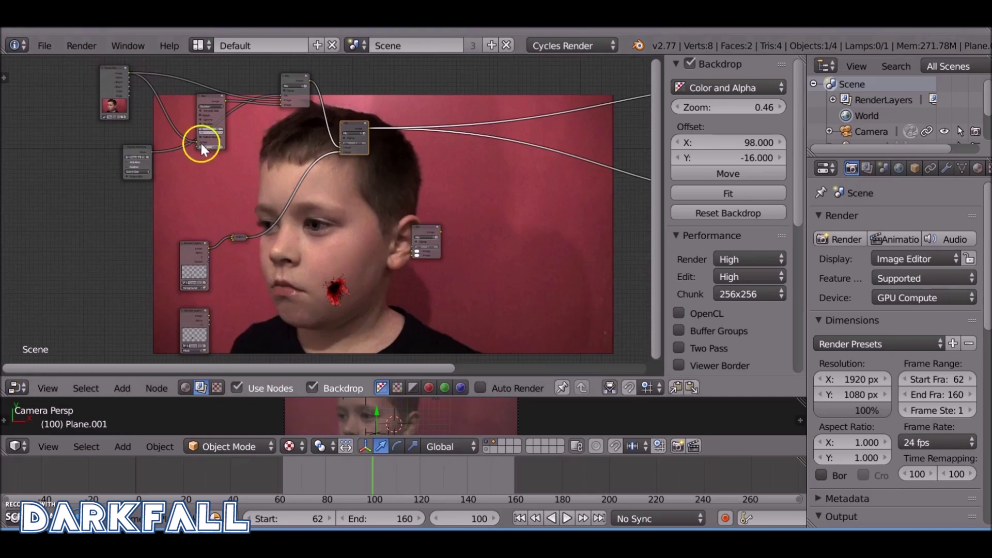
Preview the Mask Render Layers node in the backdrop, with backdrop zoom 0.93 and offset X 135, Y 231
{"action": "middle_click_drag", "start_coordinate": [275, 297], "coordinate": [219, 227]}
{"action": "scroll", "coordinate": [248, 266], "scroll_direction": "up", "scroll_amount": 1}
{"action": "left_click", "coordinate": [150, 242], "text": "ctrl+shift"}
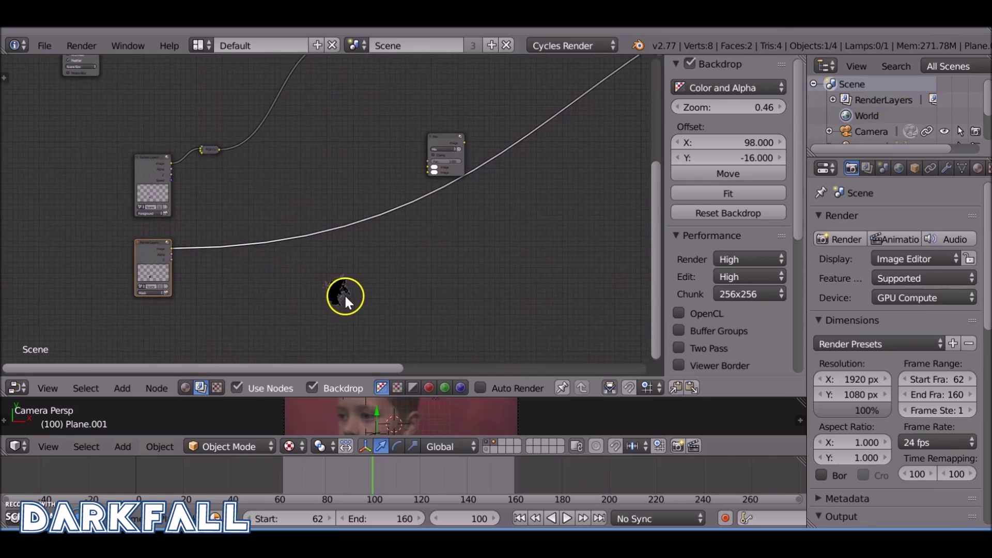
{"action": "left_click", "coordinate": [714, 193]}
{"action": "left_click_drag", "start_coordinate": [708, 110], "coordinate": [739, 101]}
{"action": "left_click", "coordinate": [704, 174]}
{"action": "left_click", "coordinate": [741, 405]}
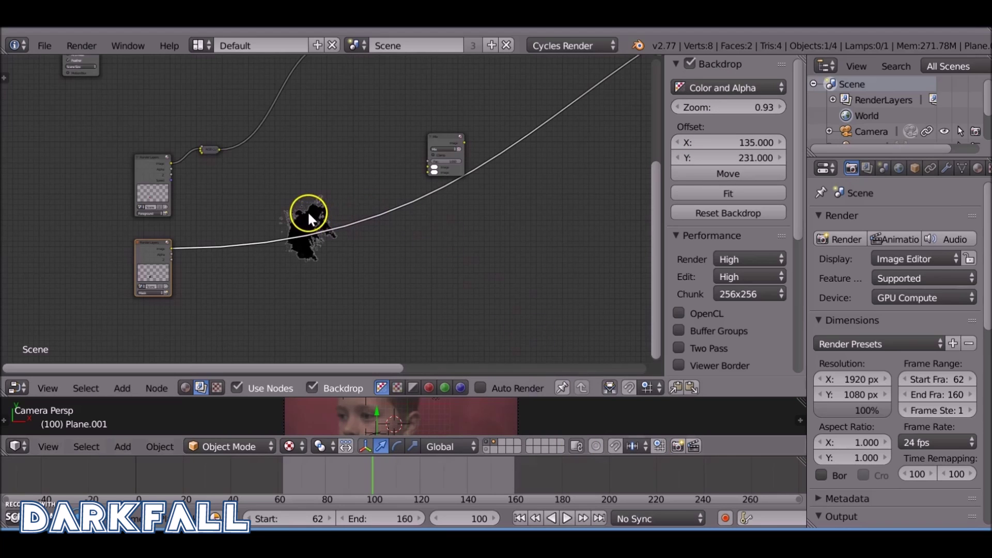
{"action": "scroll", "coordinate": [191, 240], "scroll_direction": "up", "scroll_amount": 1}
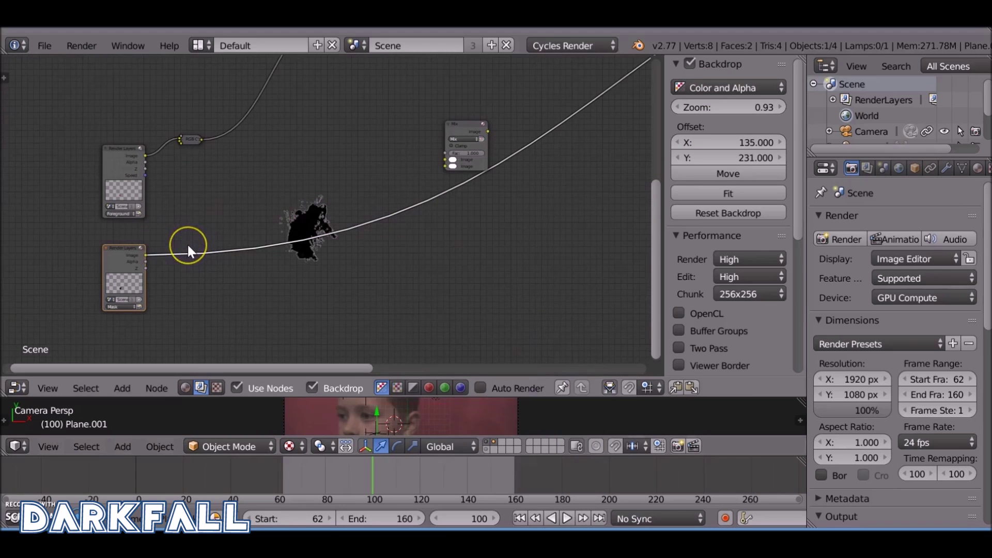
Insert a Dilate/Erode node after the Mask Render Layers node and place a duplicate of it next in the chain
{"action": "key", "text": "shift+a"}
{"action": "mouse_move", "coordinate": [187, 248]}
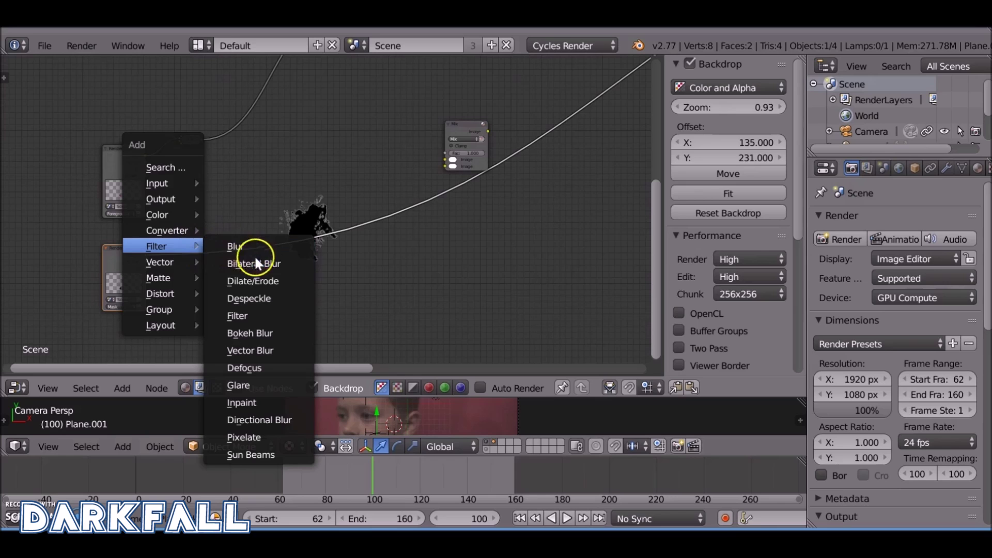
{"action": "left_click", "coordinate": [260, 281]}
{"action": "left_click", "coordinate": [202, 252]}
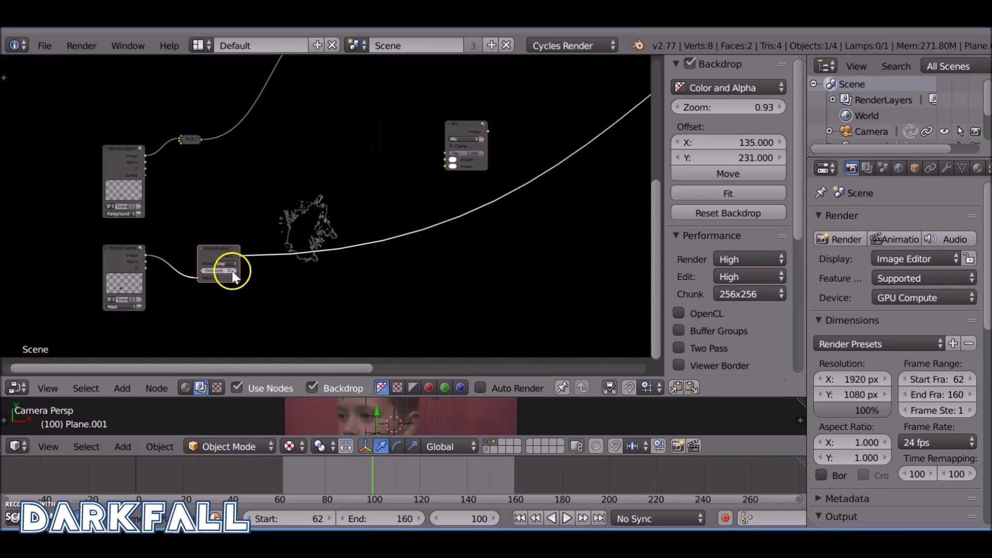
{"action": "key", "text": "Home"}
{"action": "scroll", "coordinate": [329, 257], "scroll_direction": "up", "scroll_amount": 1}
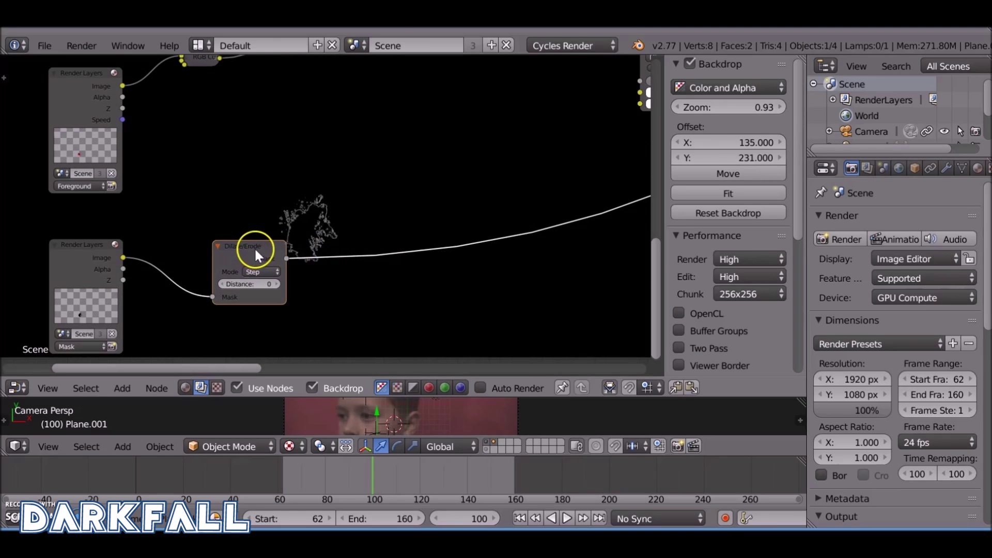
{"action": "left_click_drag", "start_coordinate": [254, 247], "coordinate": [248, 223]}
{"action": "key", "text": "shift+d"}
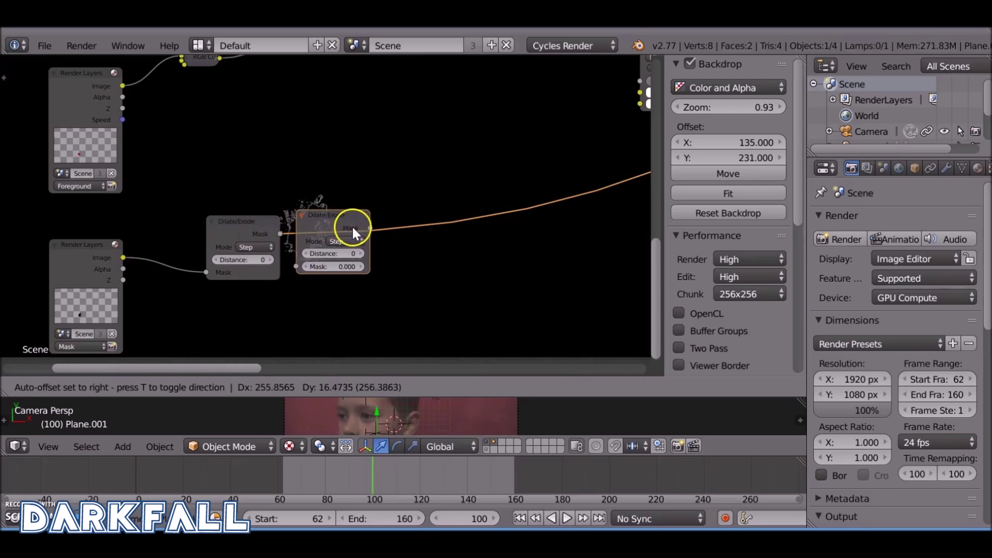
{"action": "left_click", "coordinate": [361, 225]}
Keyframe the Distance of both Dilate/Erode nodes at 0 on frame 100
{"action": "middle_click_drag", "start_coordinate": [416, 270], "coordinate": [314, 333]}
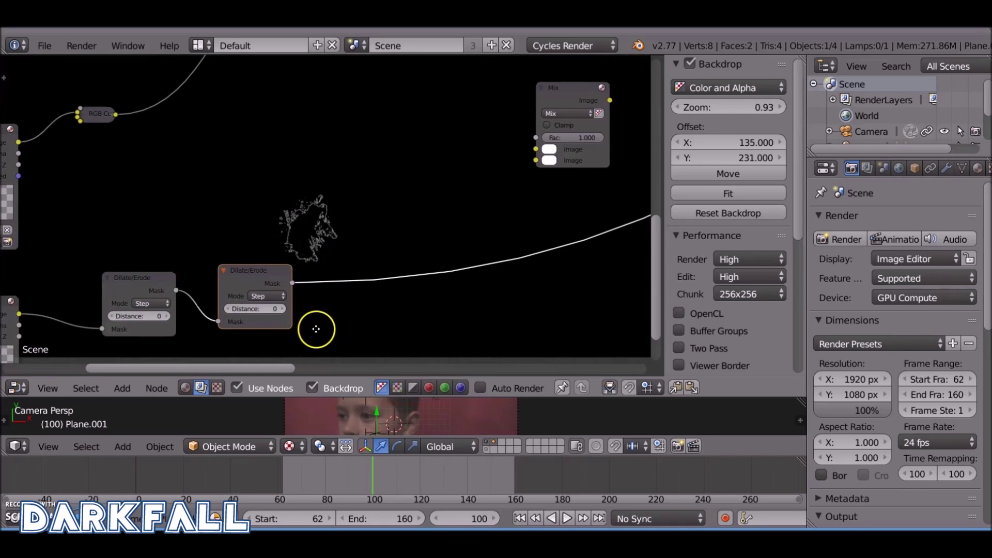
{"action": "key", "text": "i"}
{"action": "key", "text": "i"}
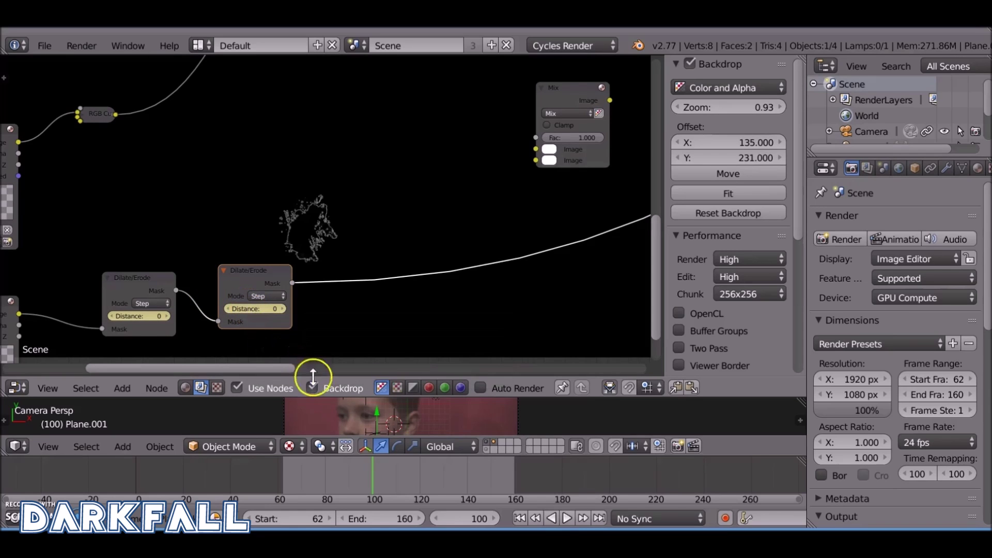
On frame 141, set the Distance to 5 on the first Dilate/Erode node and 22 on the second, and keyframe both
{"action": "left_click_drag", "start_coordinate": [383, 470], "coordinate": [469, 486]}
{"action": "left_click", "coordinate": [148, 314]}
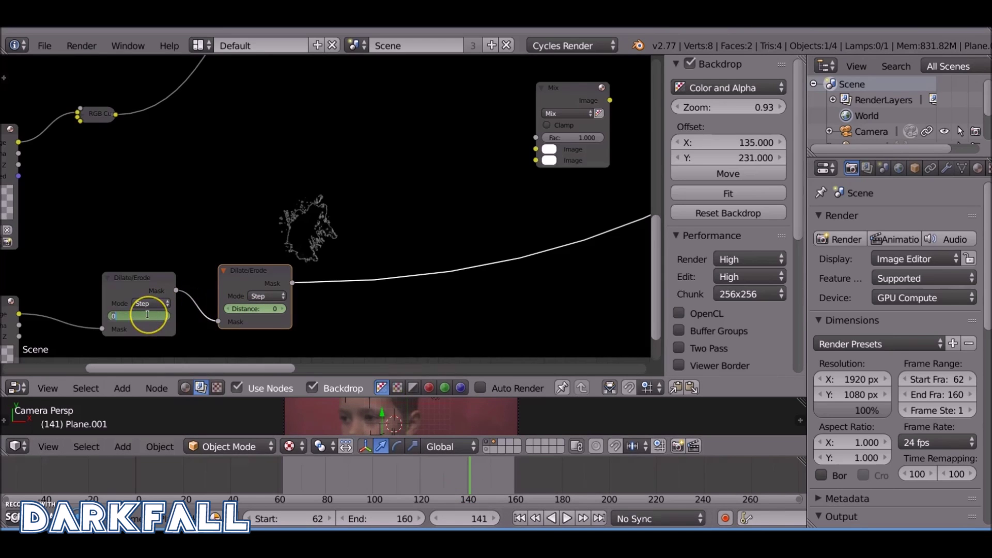
{"action": "type", "text": "5"}
{"action": "key", "text": "Return"}
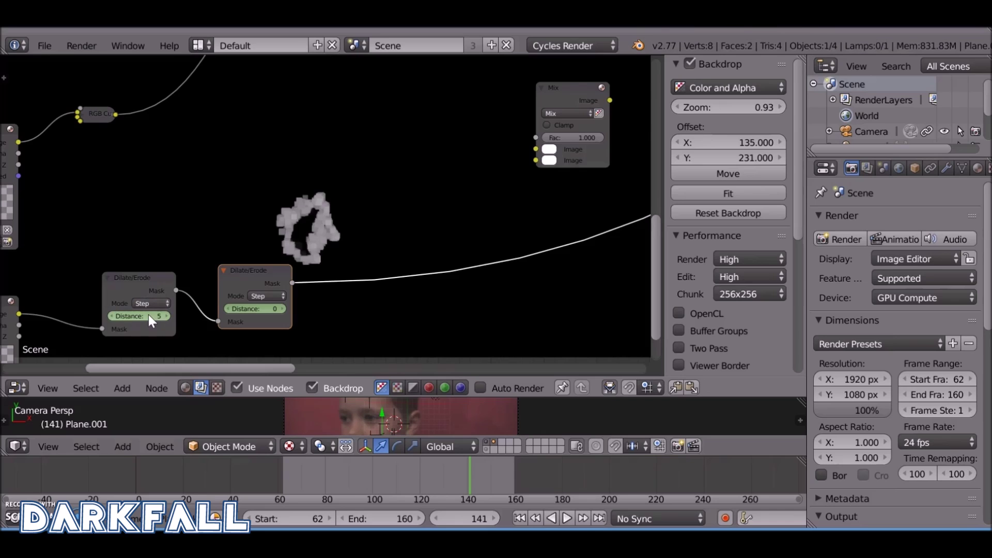
{"action": "left_click", "coordinate": [259, 310]}
{"action": "type", "text": "22"}
{"action": "key", "text": "Return"}
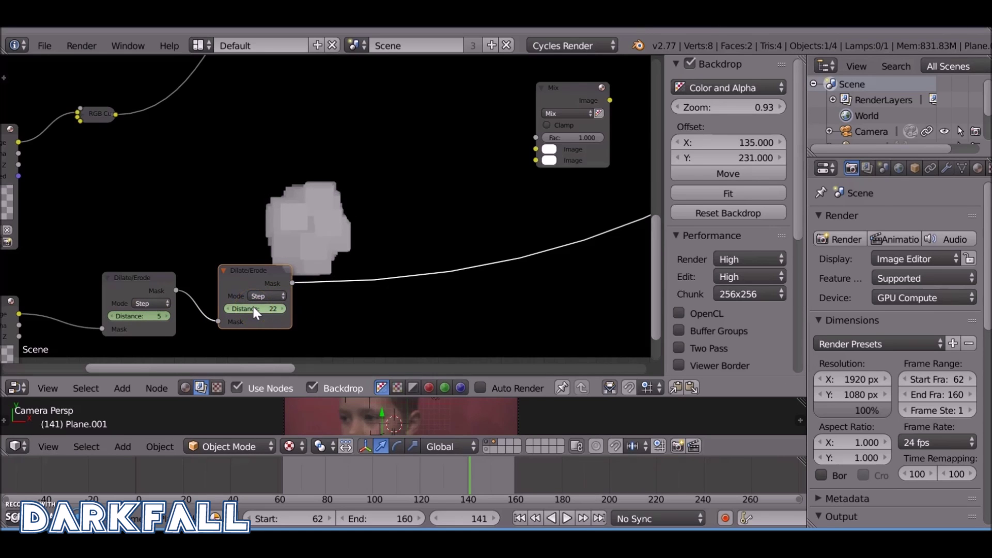
{"action": "key", "text": "i"}
{"action": "key", "text": "i"}
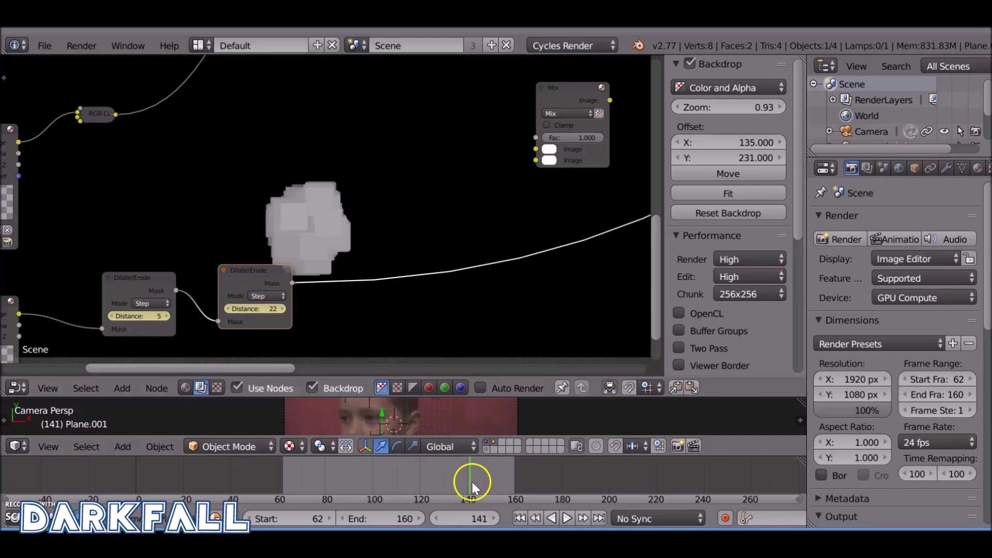
Scrub back to frame 104 and switch the second Dilate/Erode node's mode to Feather
{"action": "left_click", "coordinate": [446, 483]}
{"action": "left_click_drag", "start_coordinate": [431, 481], "coordinate": [380, 469]}
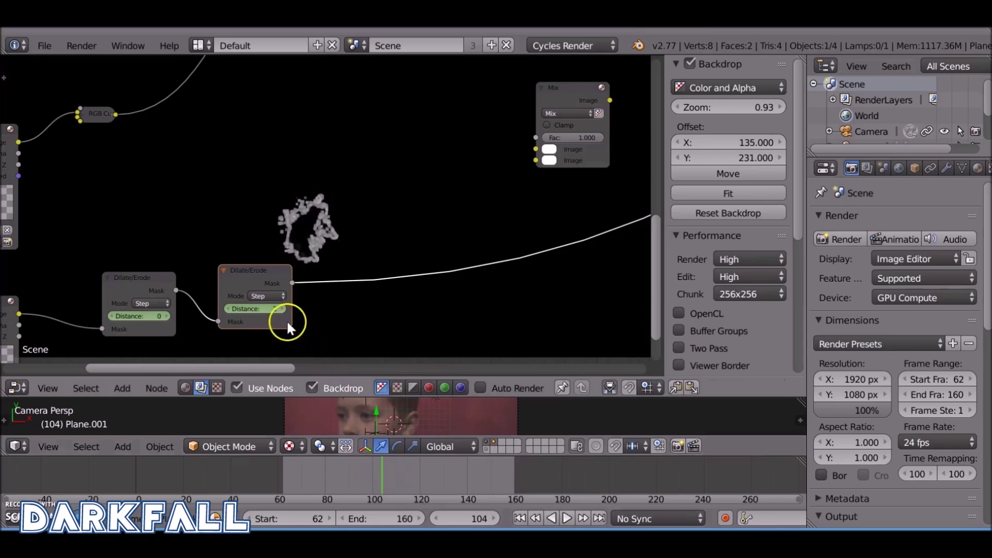
{"action": "left_click", "coordinate": [263, 295]}
{"action": "left_click", "coordinate": [274, 248]}
Keyframe the Distance of the first and second Dilate/Erode nodes at 2 and 68 on frame 141, and at 20 and 100 on frame 160
{"action": "left_click_drag", "start_coordinate": [411, 470], "coordinate": [470, 471]}
{"action": "key", "text": "i"}
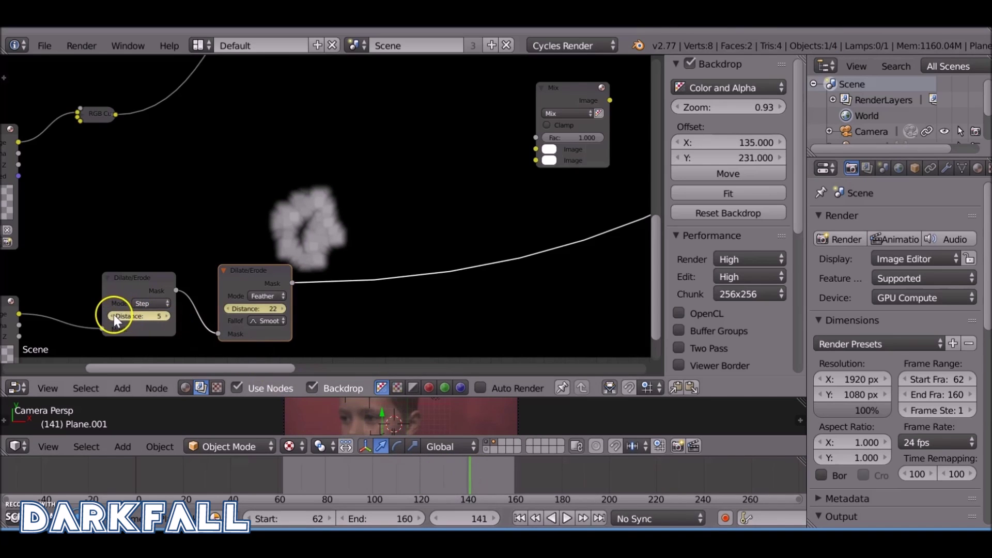
{"action": "left_click", "coordinate": [113, 315]}
{"action": "left_click", "coordinate": [113, 316]}
{"action": "left_click", "coordinate": [113, 315]}
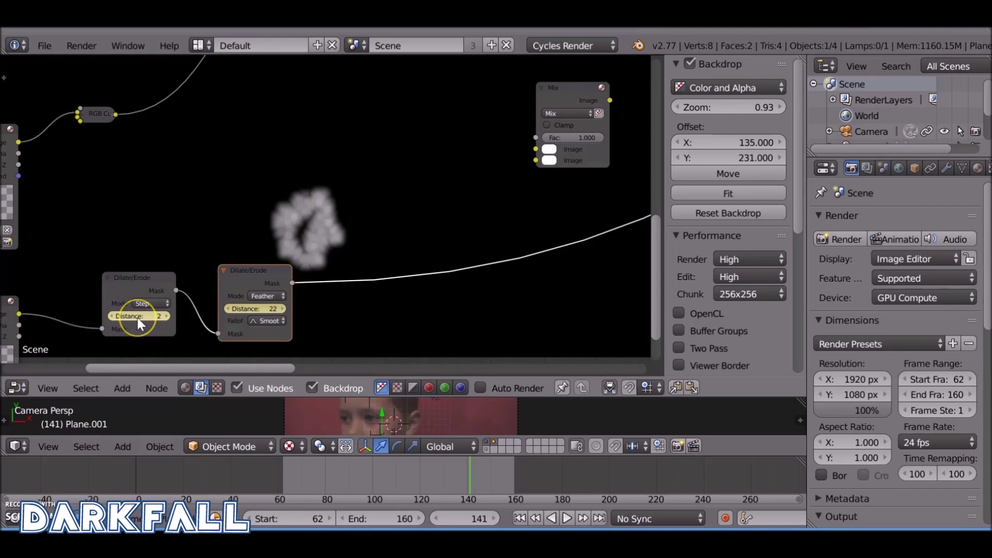
{"action": "left_click_drag", "start_coordinate": [246, 309], "coordinate": [264, 308]}
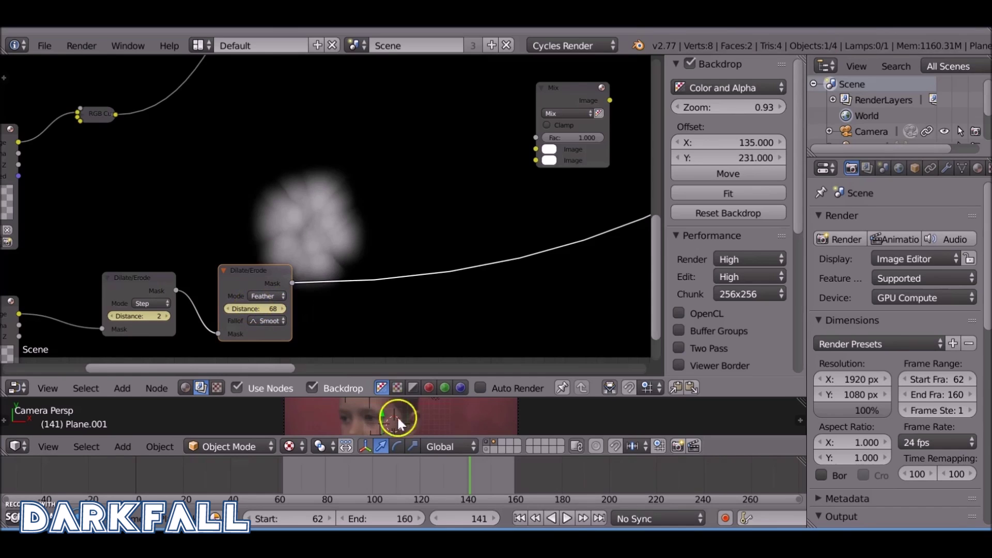
{"action": "left_click", "coordinate": [599, 518]}
{"action": "left_click_drag", "start_coordinate": [172, 311], "coordinate": [165, 314]}
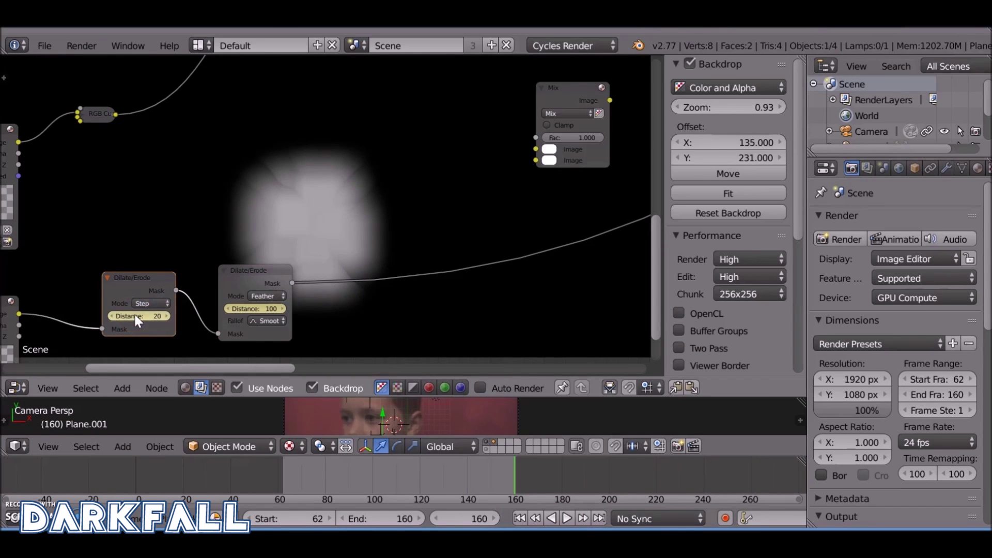
Connect the second Dilate/Erode output to the compositing Mix node's Fac input, preview that Mix node, and delete the unconnected Mix node
{"action": "scroll", "coordinate": [439, 345], "scroll_direction": "down", "scroll_amount": 6}
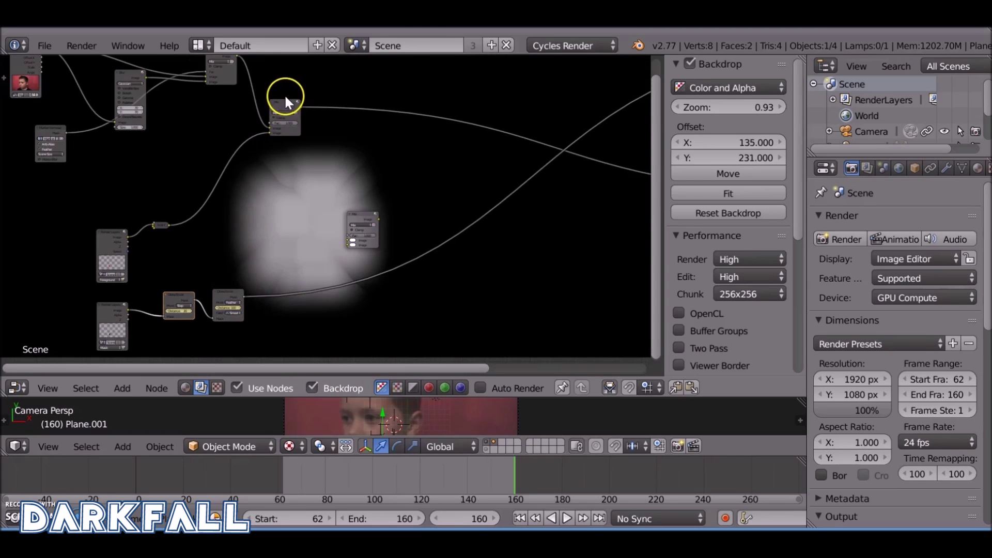
{"action": "left_click_drag", "start_coordinate": [286, 100], "coordinate": [331, 105]}
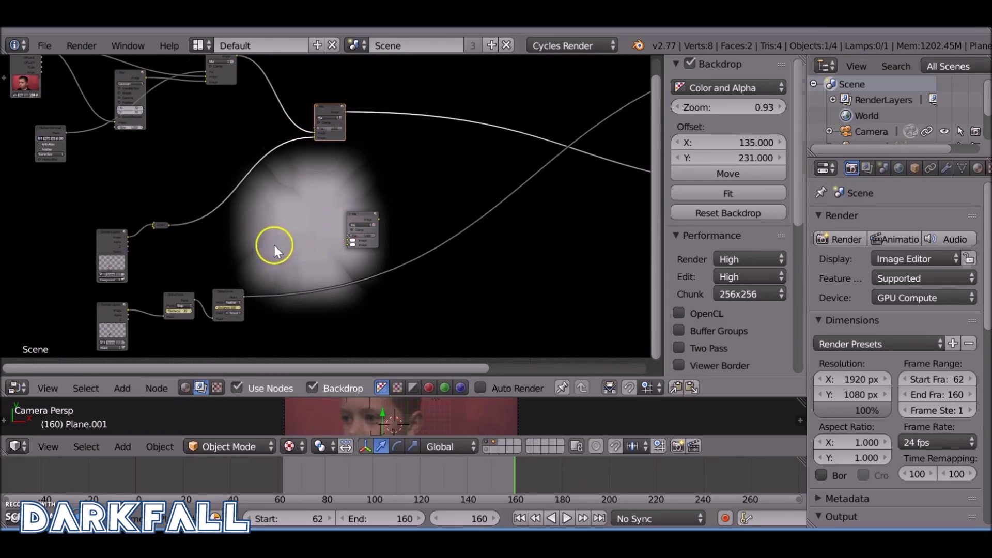
{"action": "left_click_drag", "start_coordinate": [243, 297], "coordinate": [314, 128]}
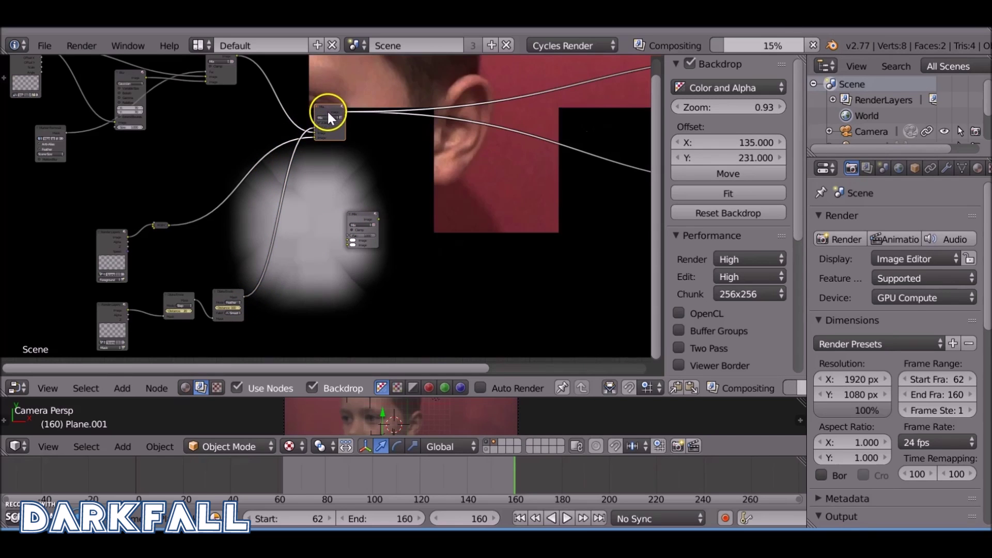
{"action": "left_click_drag", "start_coordinate": [360, 214], "coordinate": [336, 271]}
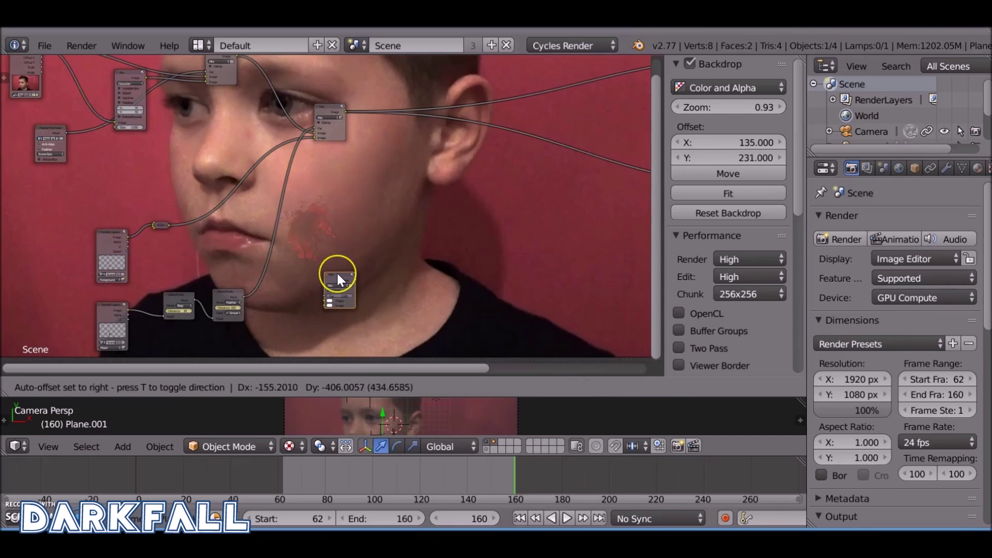
{"action": "key", "text": "x"}
Scrub the timeline back through frames 129, 118 and 117 to check how the mask affects the wound
{"action": "scroll", "coordinate": [299, 236], "scroll_direction": "up", "scroll_amount": 2}
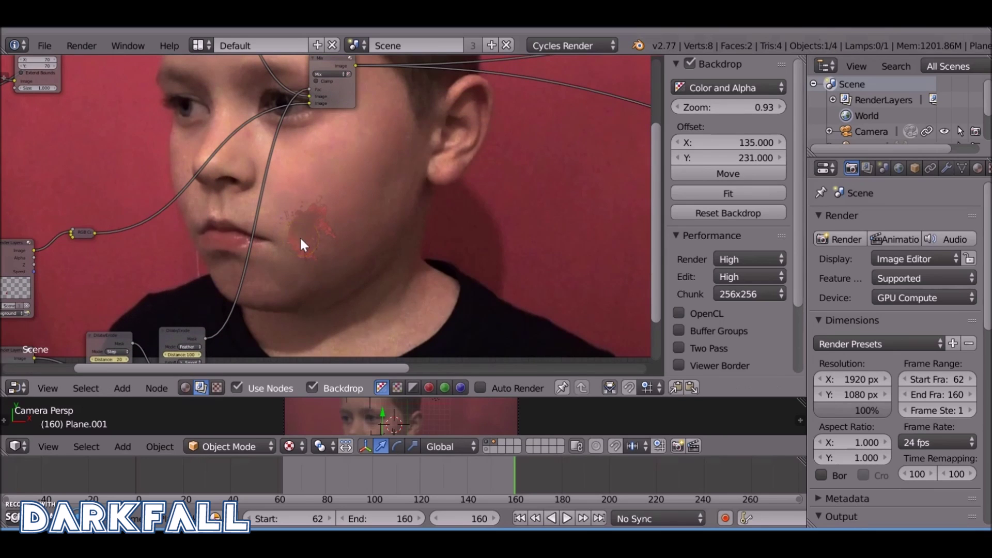
{"action": "left_click", "coordinate": [440, 476]}
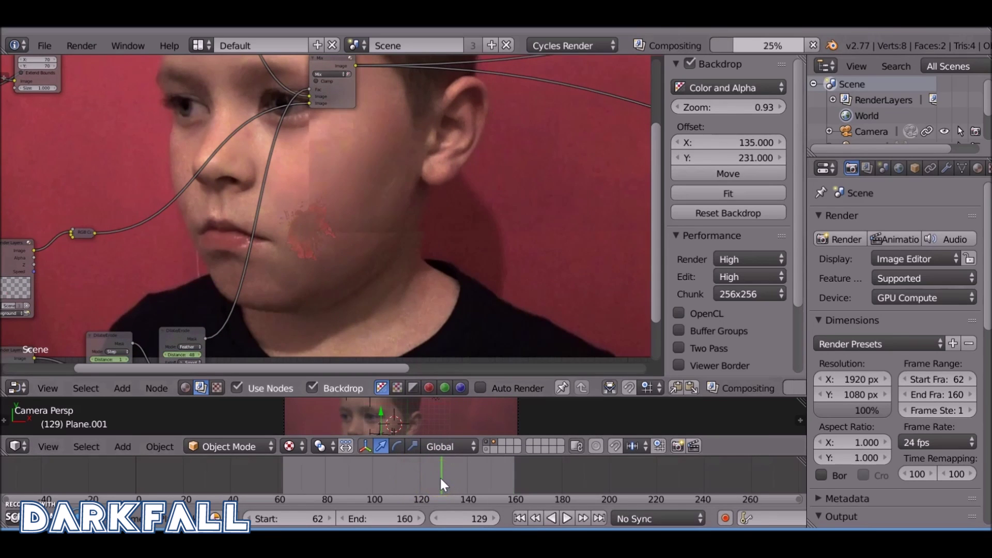
{"action": "left_click", "coordinate": [416, 479]}
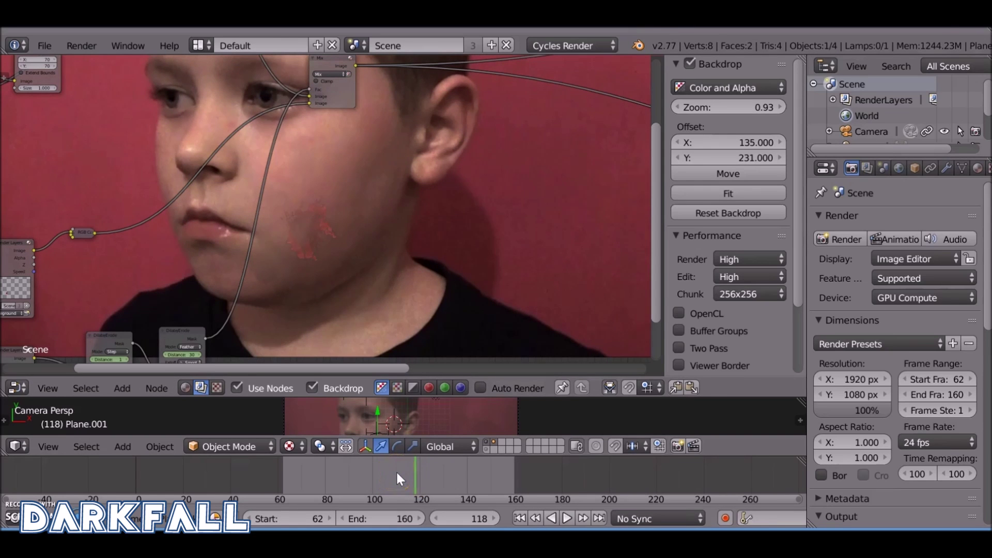
{"action": "left_click_drag", "start_coordinate": [411, 469], "coordinate": [414, 469]}
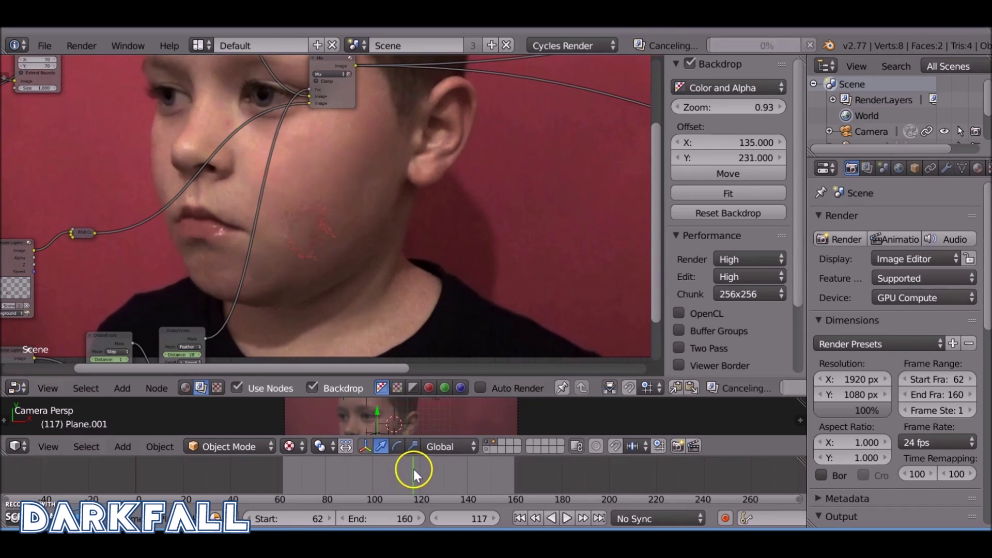
Try the Screen blend mode on the compositing Mix node and set it back to Mix
{"action": "scroll", "coordinate": [314, 123], "scroll_direction": "up", "scroll_amount": 3, "text": "shift"}
{"action": "left_click_drag", "start_coordinate": [351, 122], "coordinate": [311, 140]}
{"action": "left_click", "coordinate": [324, 119]}
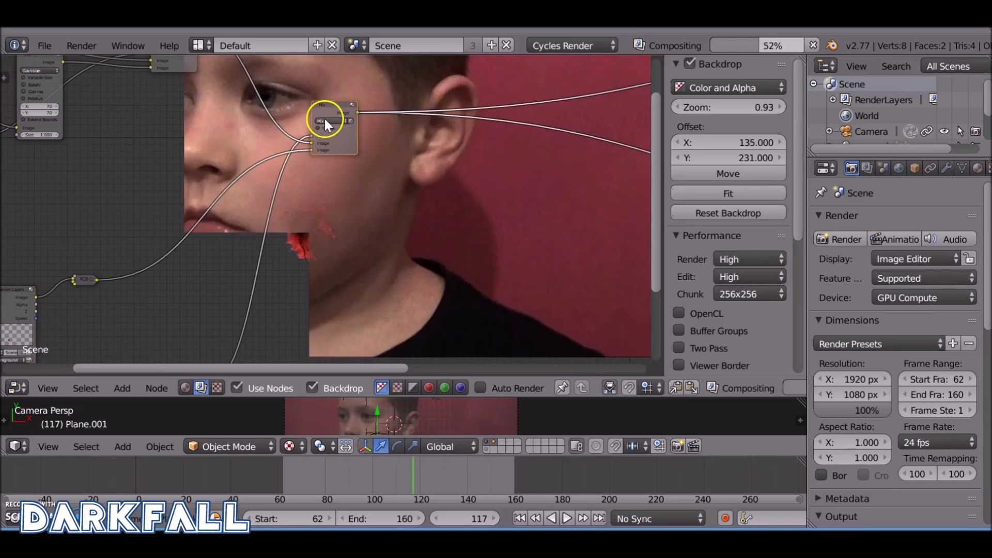
{"action": "left_click", "coordinate": [336, 156]}
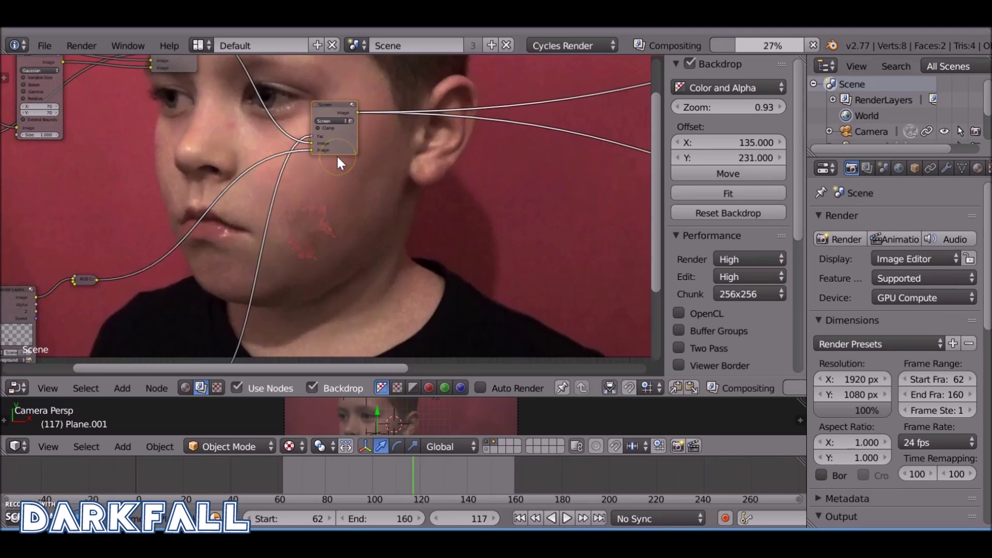
{"action": "left_click", "coordinate": [331, 121]}
{"action": "left_click", "coordinate": [331, 129]}
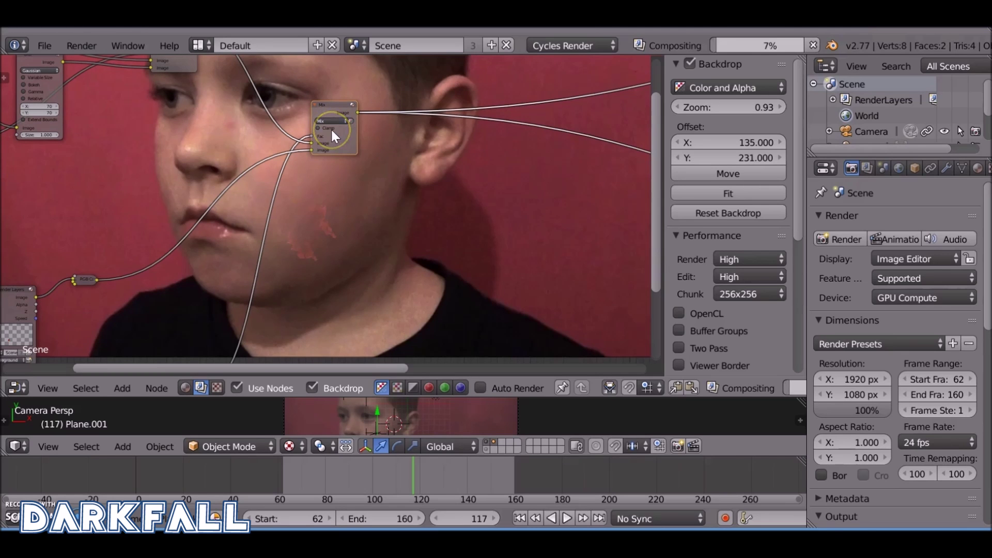
Preview the Mask Render Layers node and place a new Mix node directly after it
{"action": "middle_click_drag", "start_coordinate": [347, 277], "coordinate": [494, 100]}
{"action": "left_click_drag", "start_coordinate": [284, 172], "coordinate": [156, 187]}
{"action": "key", "text": "shift+a"}
{"action": "mouse_move", "coordinate": [176, 199]}
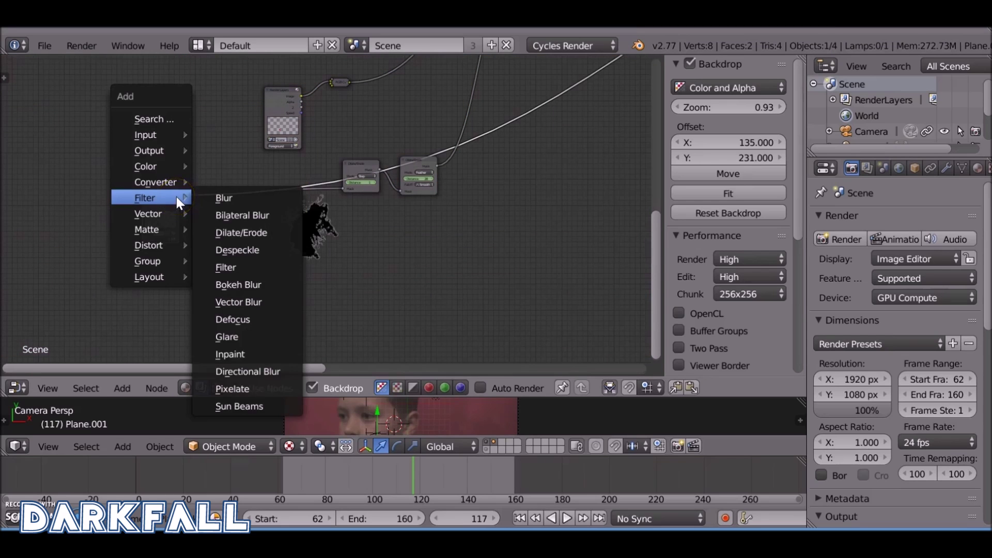
{"action": "mouse_move", "coordinate": [155, 165]}
{"action": "left_click", "coordinate": [243, 166]}
{"action": "left_click", "coordinate": [197, 175]}
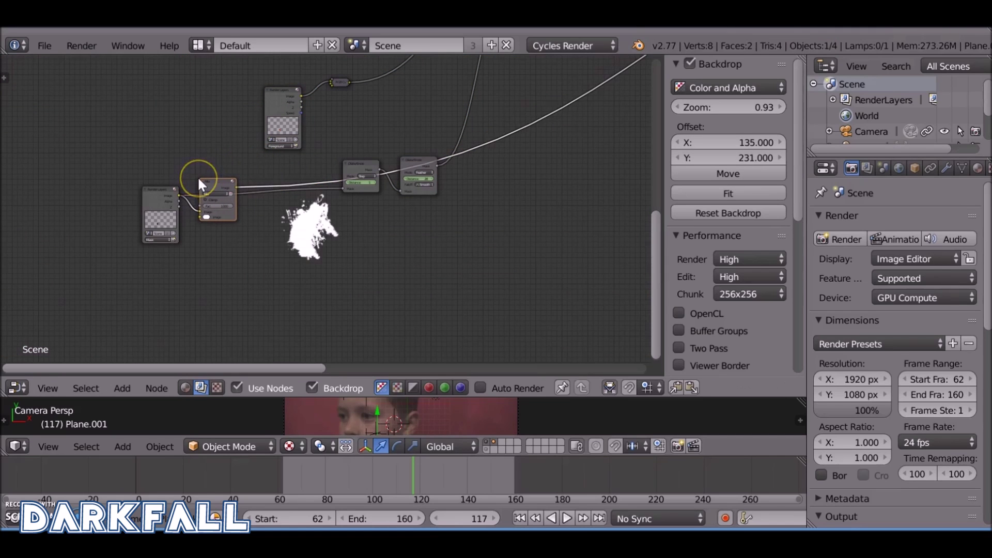
Route the mask image into the new Mix node's second Image input and connect the node's output to the first Dilate/Erode node
{"action": "scroll", "coordinate": [197, 178], "scroll_direction": "up", "scroll_amount": 2}
{"action": "middle_click_drag", "start_coordinate": [198, 179], "coordinate": [246, 160]}
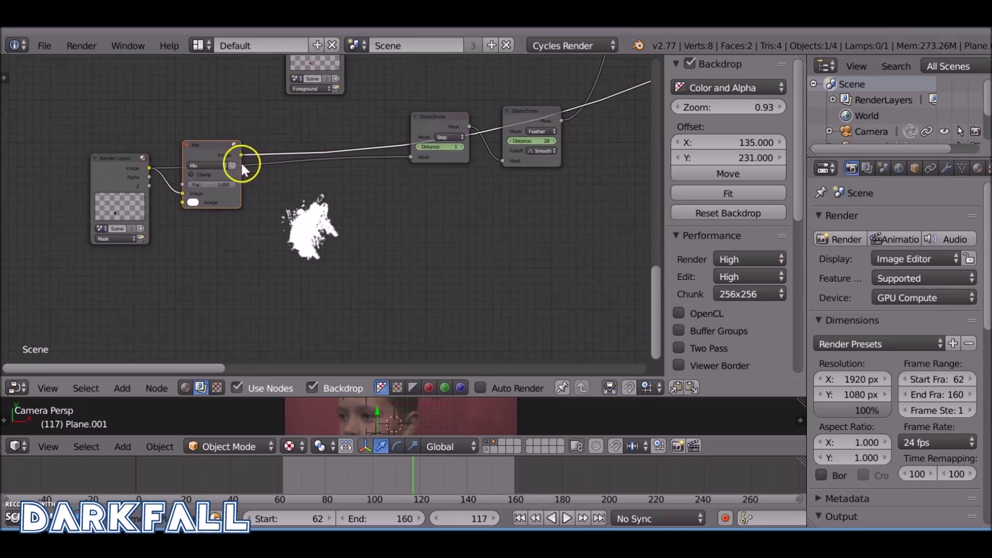
{"action": "left_click_drag", "start_coordinate": [181, 198], "coordinate": [182, 202]}
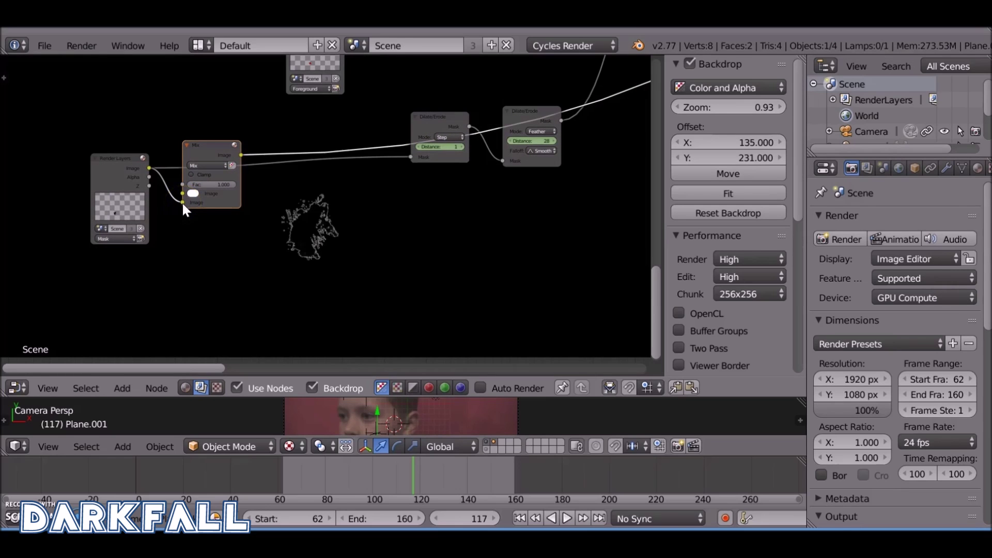
{"action": "left_click", "coordinate": [228, 160], "text": "ctrl+shift"}
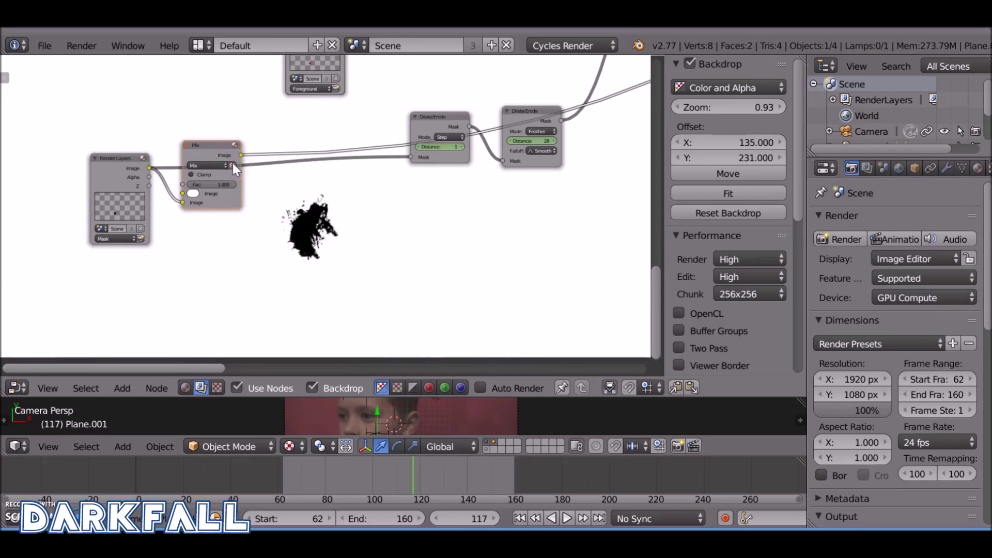
{"action": "left_click_drag", "start_coordinate": [232, 163], "coordinate": [412, 158]}
Preview both Dilate/Erode nodes and the compositing Mix node in the backdrop, scrubbing the timeline between frames 108 and 123
{"action": "left_click", "coordinate": [428, 119], "text": "ctrl+shift"}
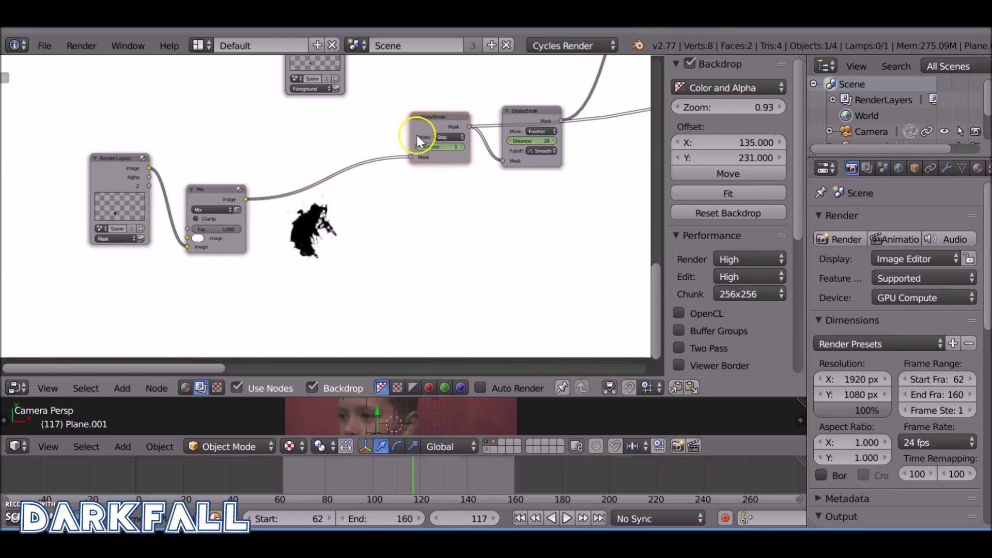
{"action": "middle_click_drag", "start_coordinate": [417, 136], "coordinate": [323, 166]}
{"action": "left_click", "coordinate": [416, 138], "text": "ctrl+shift"}
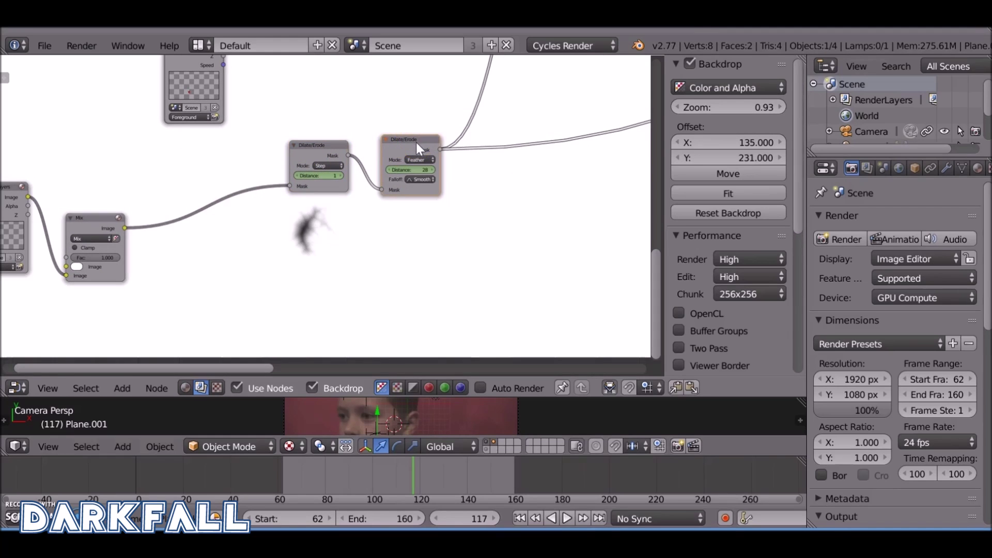
{"action": "left_click_drag", "start_coordinate": [426, 472], "coordinate": [389, 479]}
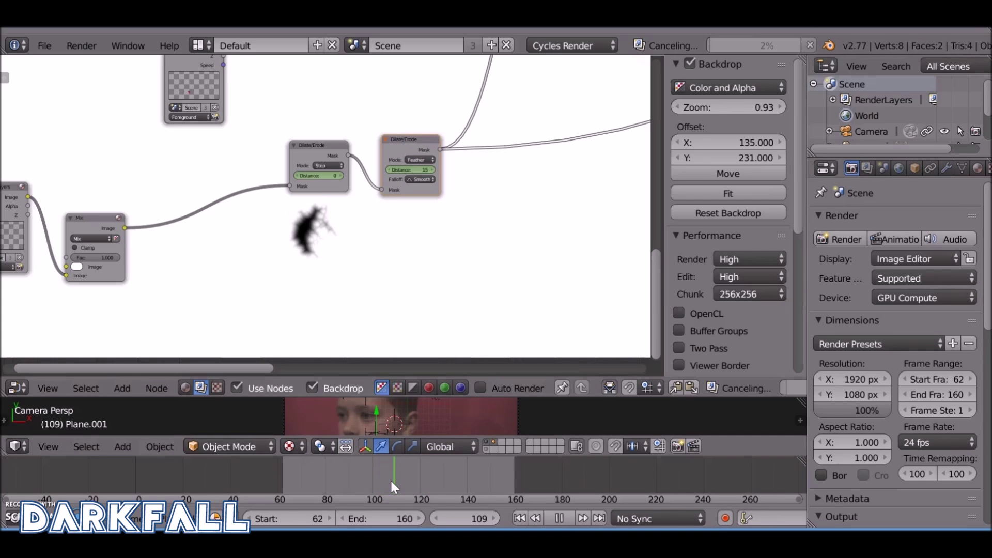
{"action": "middle_click_drag", "start_coordinate": [406, 398], "coordinate": [370, 153]}
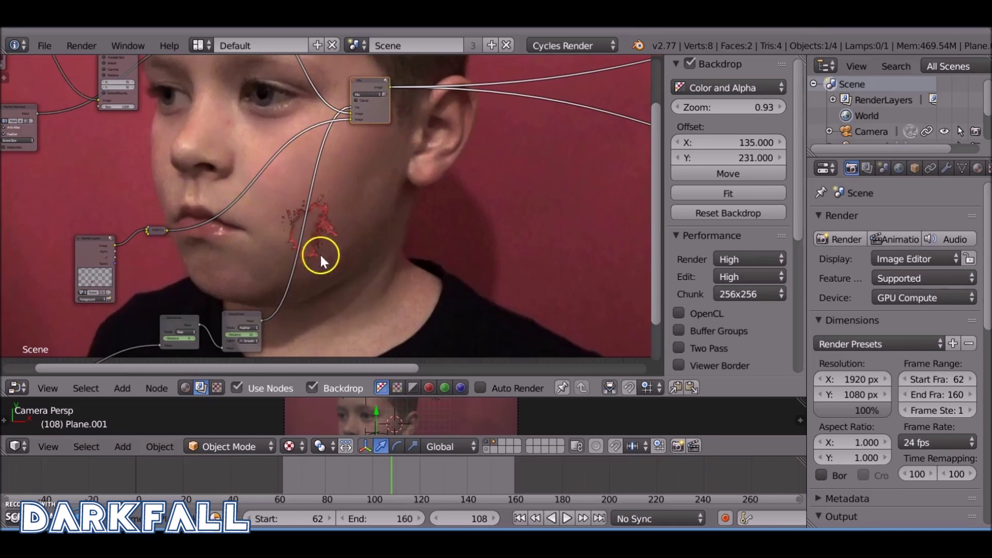
{"action": "left_click_drag", "start_coordinate": [406, 463], "coordinate": [426, 466]}
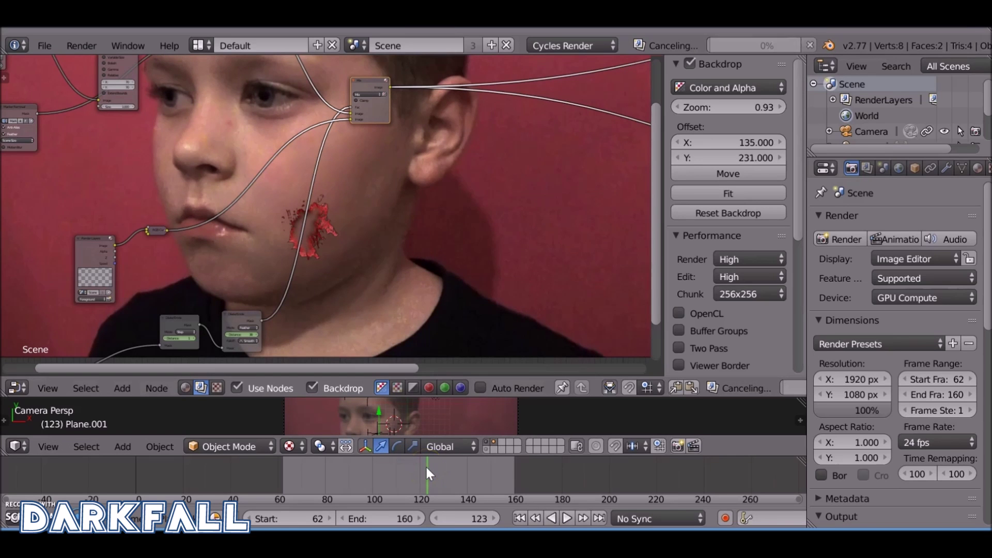
Insert an Invert node between the second Dilate/Erode node and the compositing Mix node's Fac input
{"action": "key", "text": "shift+a"}
{"action": "mouse_move", "coordinate": [364, 266]}
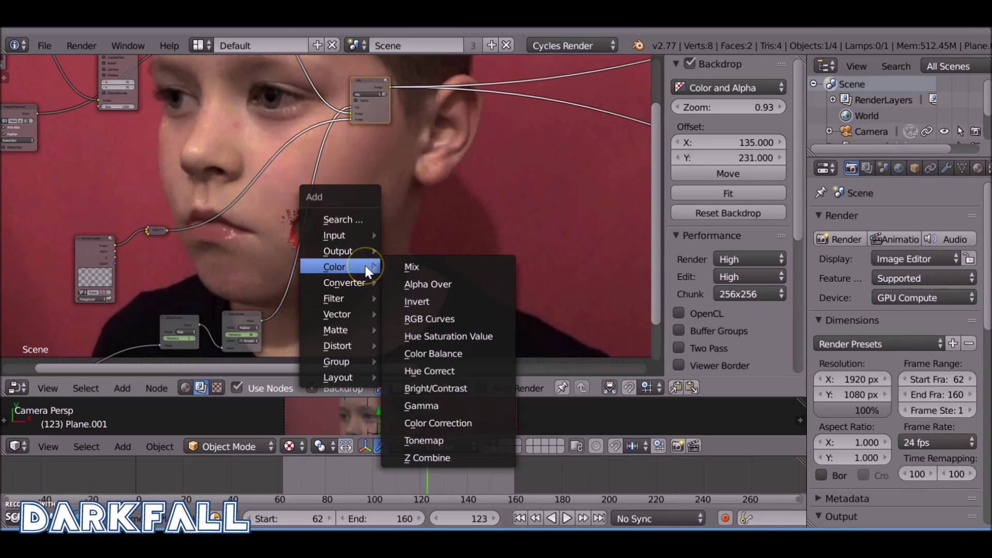
{"action": "left_click", "coordinate": [417, 302]}
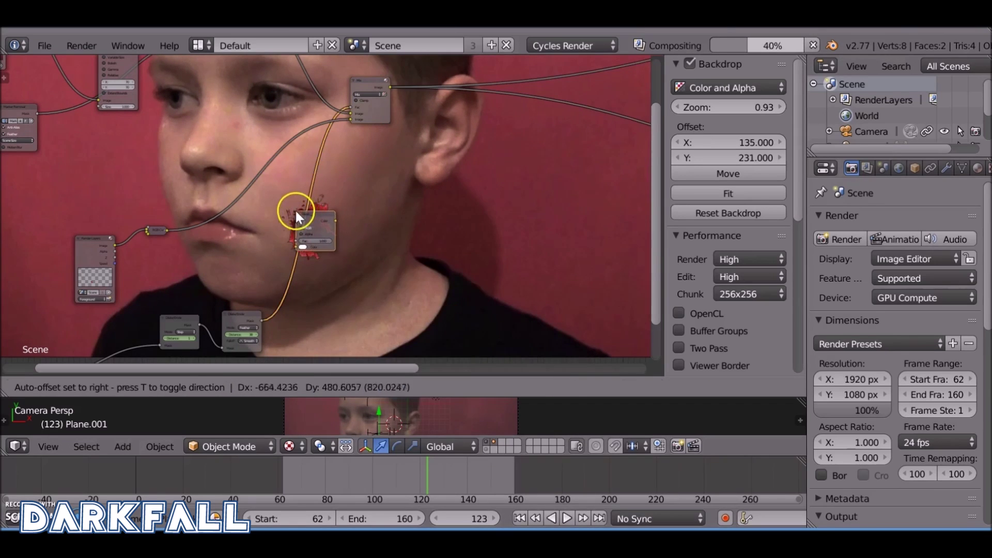
{"action": "left_click", "coordinate": [296, 209]}
{"action": "middle_click_drag", "start_coordinate": [395, 256], "coordinate": [330, 259]}
Fit the composite in the backdrop and scrub the timeline from frame 92 to 129 to review the wound healing
{"action": "left_click_drag", "start_coordinate": [417, 464], "coordinate": [353, 469]}
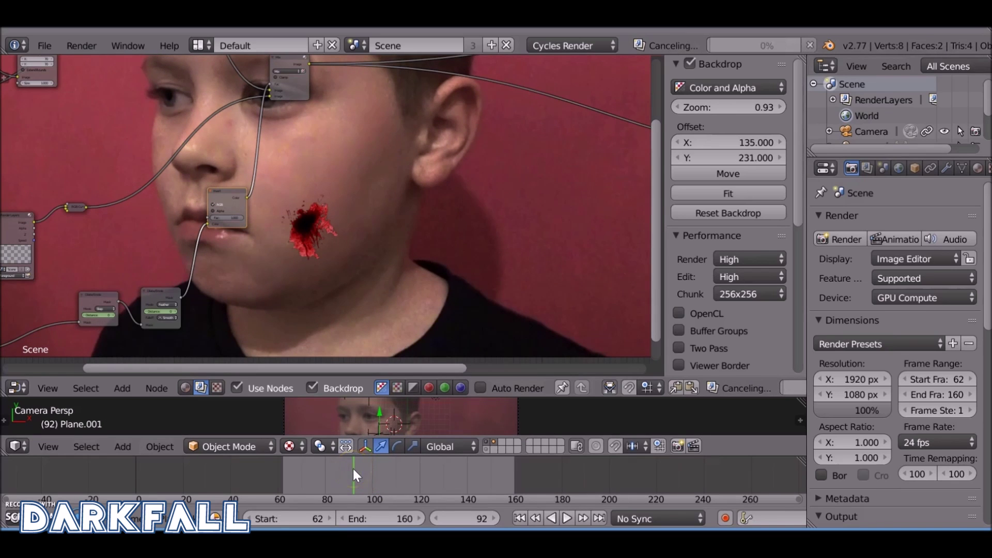
{"action": "middle_click_drag", "start_coordinate": [383, 310], "coordinate": [187, 224]}
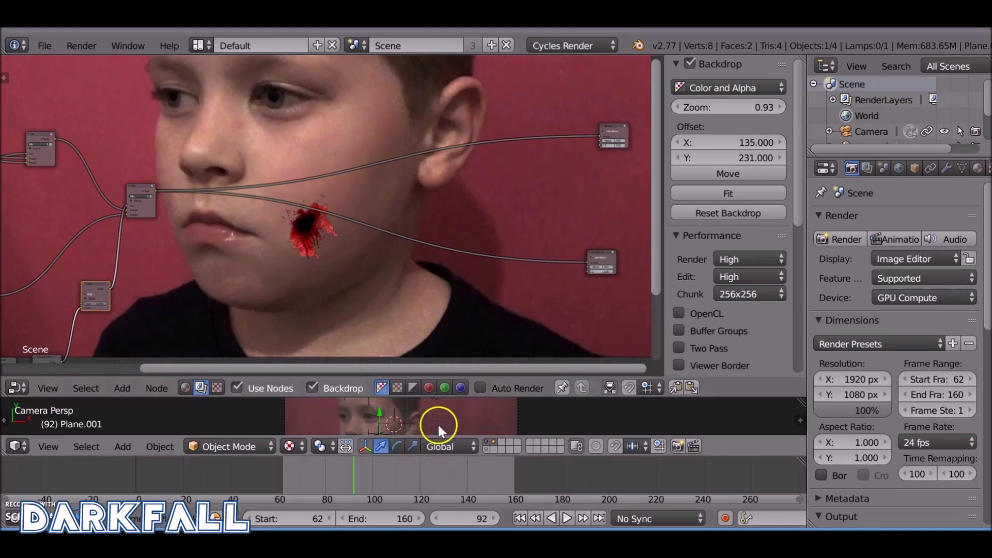
{"action": "left_click", "coordinate": [145, 191]}
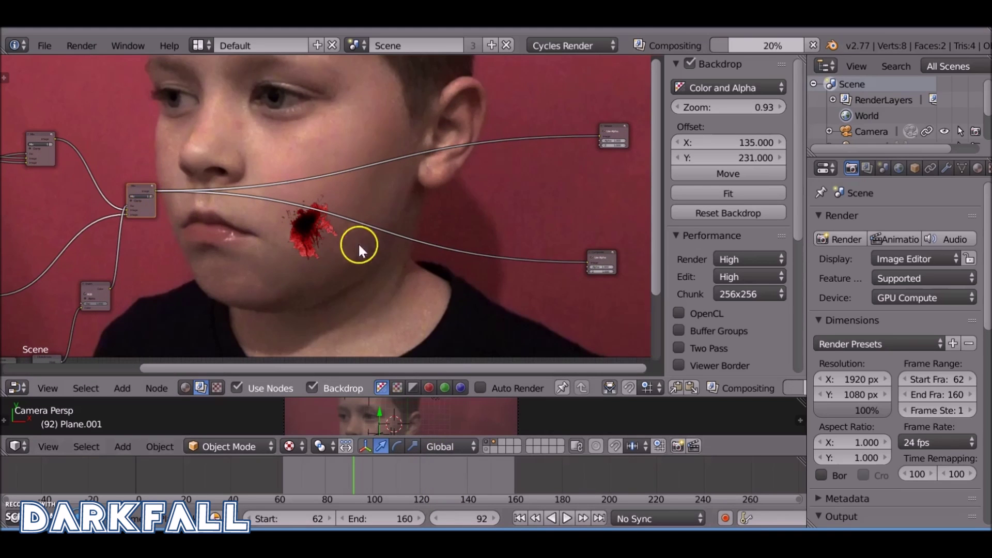
{"action": "left_click", "coordinate": [756, 191]}
{"action": "key", "text": "Home"}
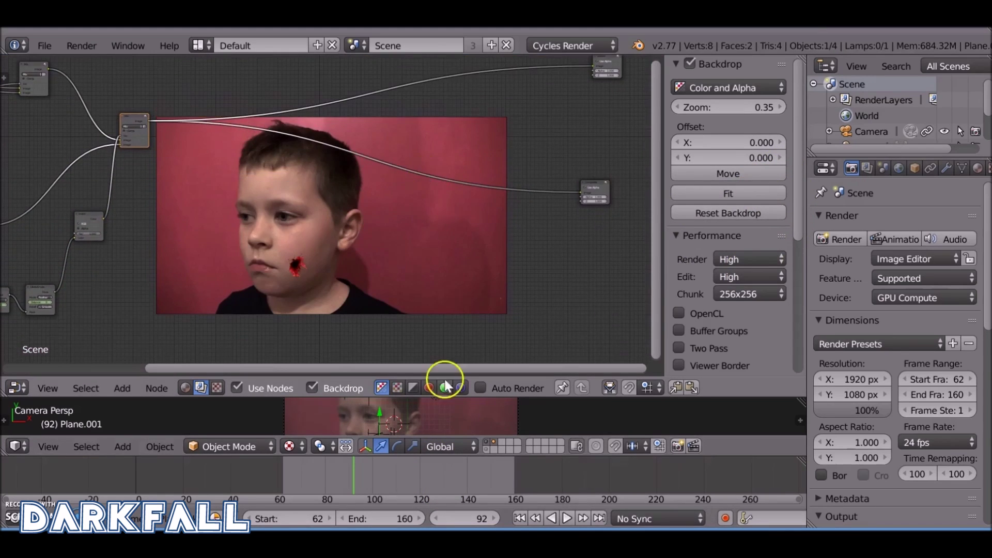
{"action": "left_click", "coordinate": [383, 476]}
{"action": "left_click_drag", "start_coordinate": [396, 474], "coordinate": [441, 475]}
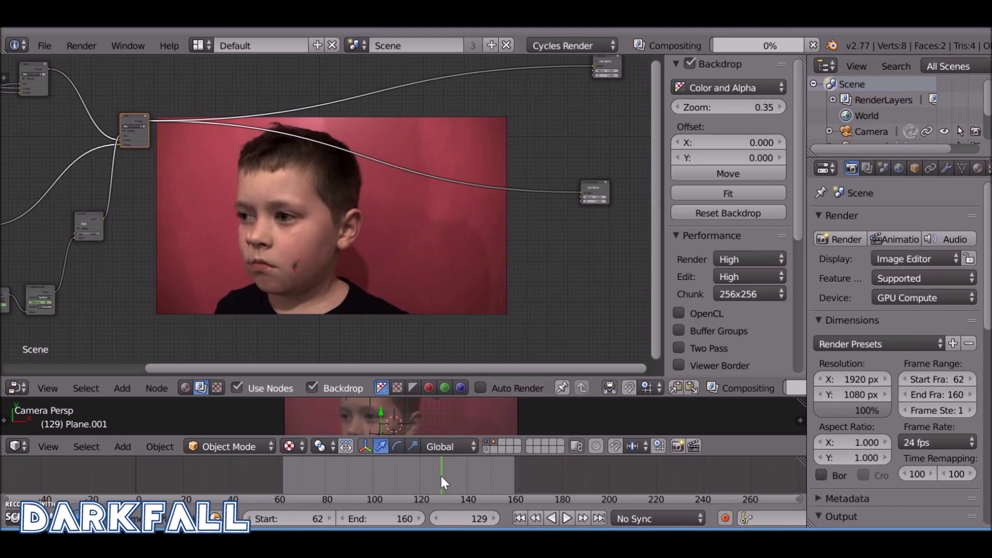